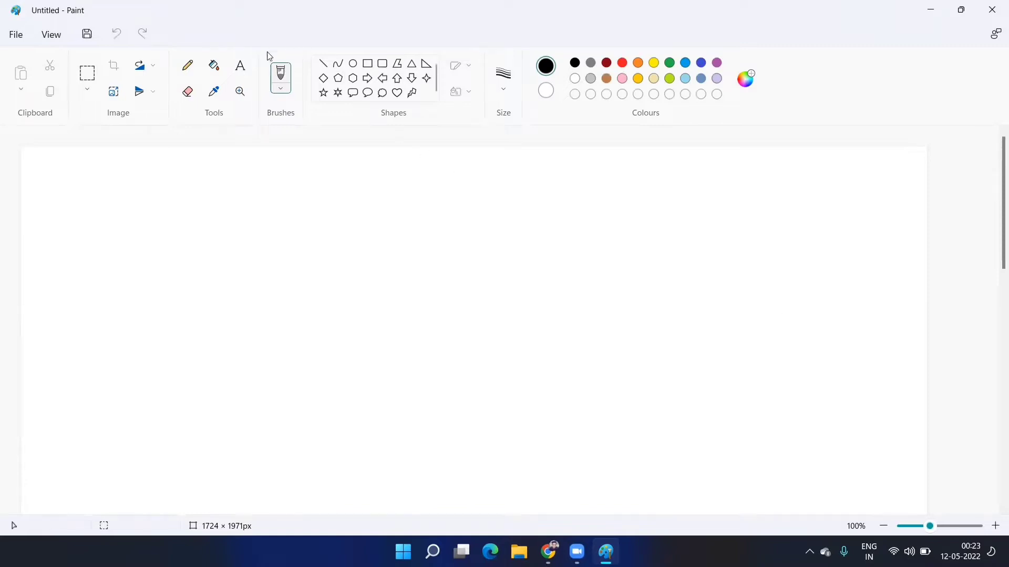
- In a large text box, write the 'Required software' heading, dashes and '1. Java/ JDK 1.8 (jdk1.8.0_311)'
{"action": "left_click", "coordinate": [242, 65]}
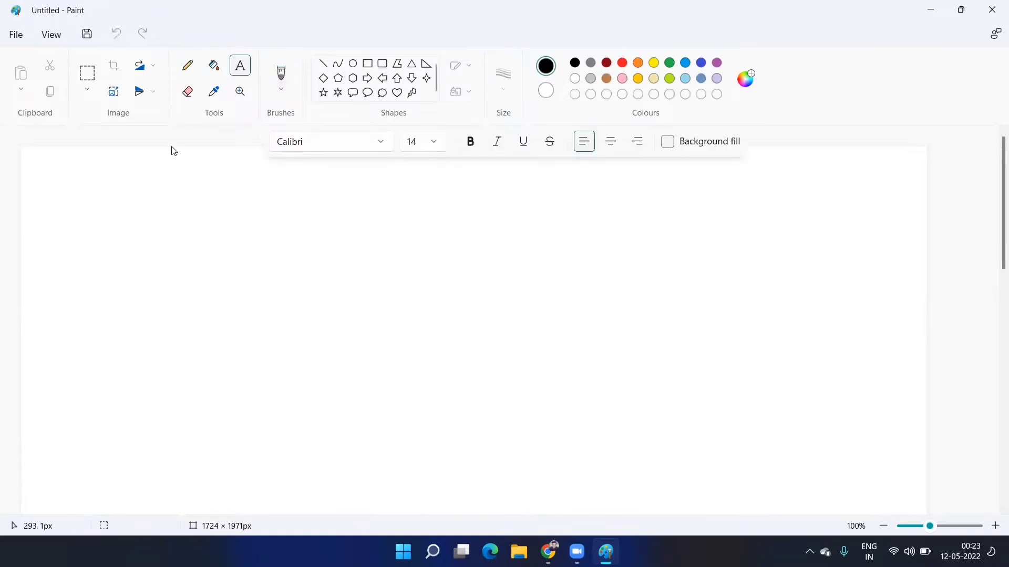
{"action": "left_click", "coordinate": [32, 166]}
{"action": "left_click_drag", "start_coordinate": [204, 256], "coordinate": [872, 515]}
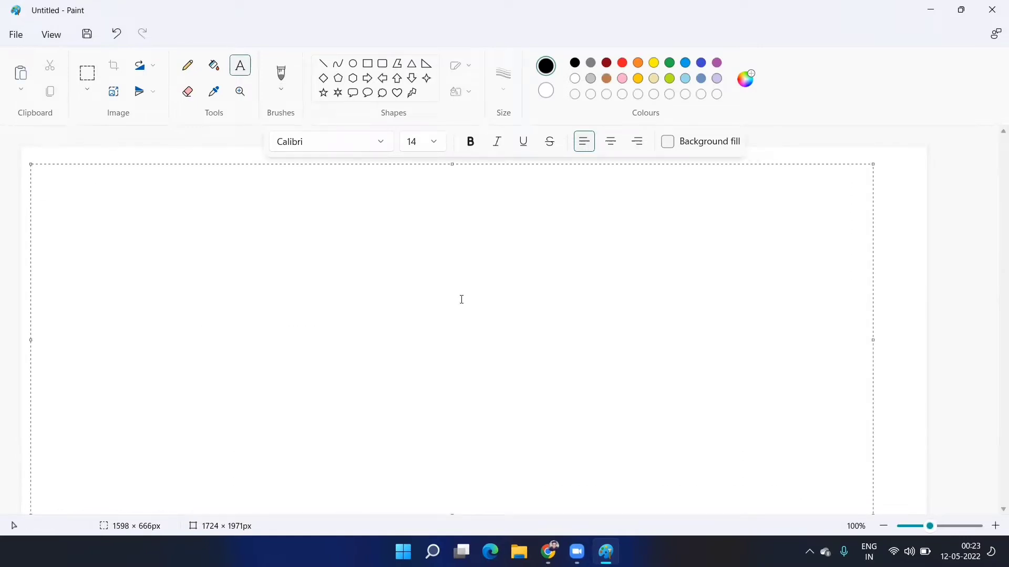
{"action": "type", "text": "Required software"}
{"action": "key", "text": "Return"}
{"action": "type", "text": "-"}
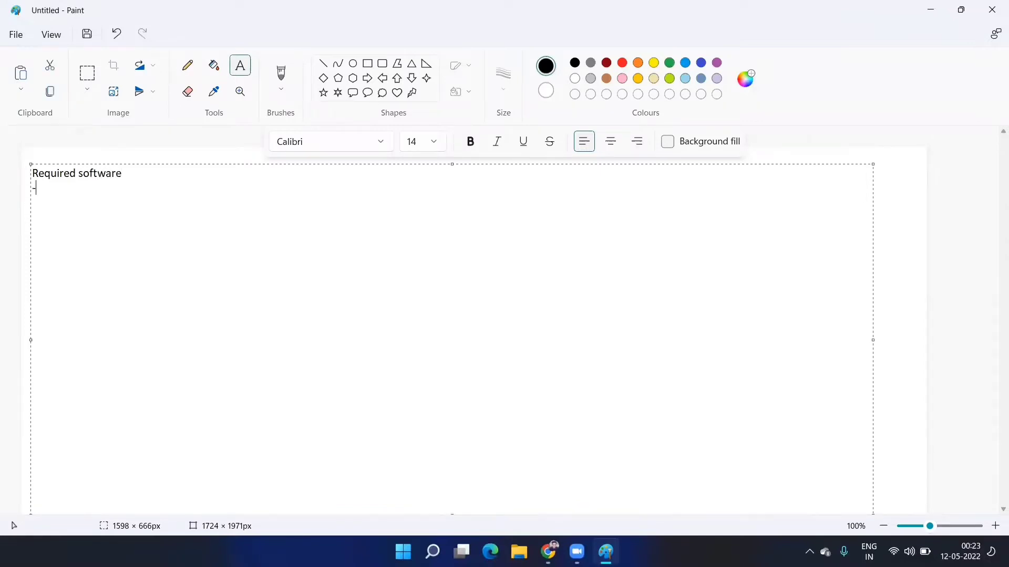
{"action": "type", "text": "----------------------------------------"}
{"action": "type", "text": "1. "}
{"action": "type", "text": "J"}
{"action": "type", "text": "ava"}
{"action": "type", "text": "/ J"}
{"action": "type", "text": "DK"}
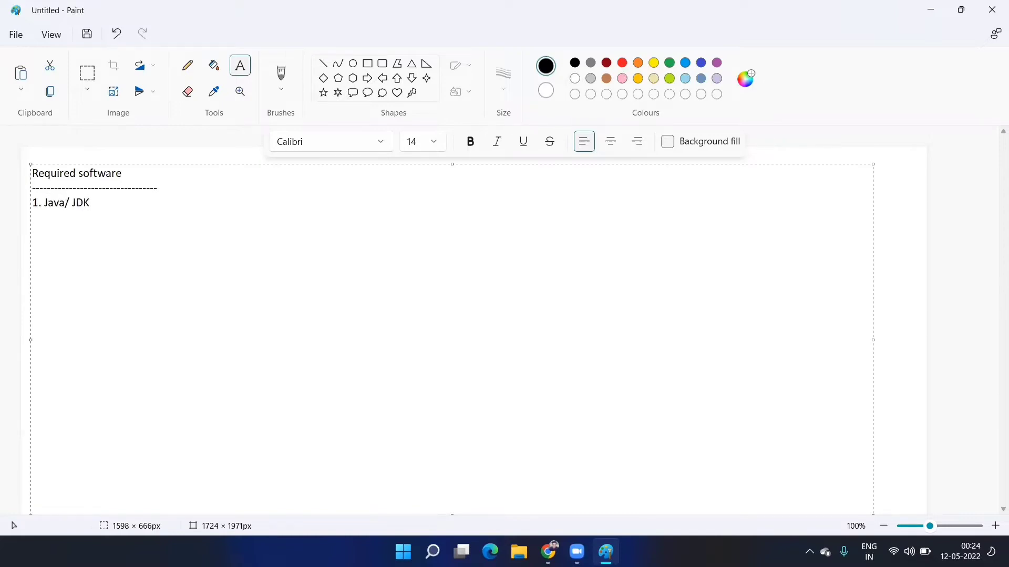
{"action": "type", "text": " 1.8"}
{"action": "type", "text": " ()"}
{"action": "type", "text": "jdk"}
{"action": "type", "text": "1.8."}
{"action": "type", "text": "0"}
{"action": "type", "text": "_"}
{"action": "type", "text": "311"}
- Add items '2. MySQL DB 8' and '3. Portal software/ portal server'
{"action": "type", "text": "2. "}
{"action": "type", "text": "M"}
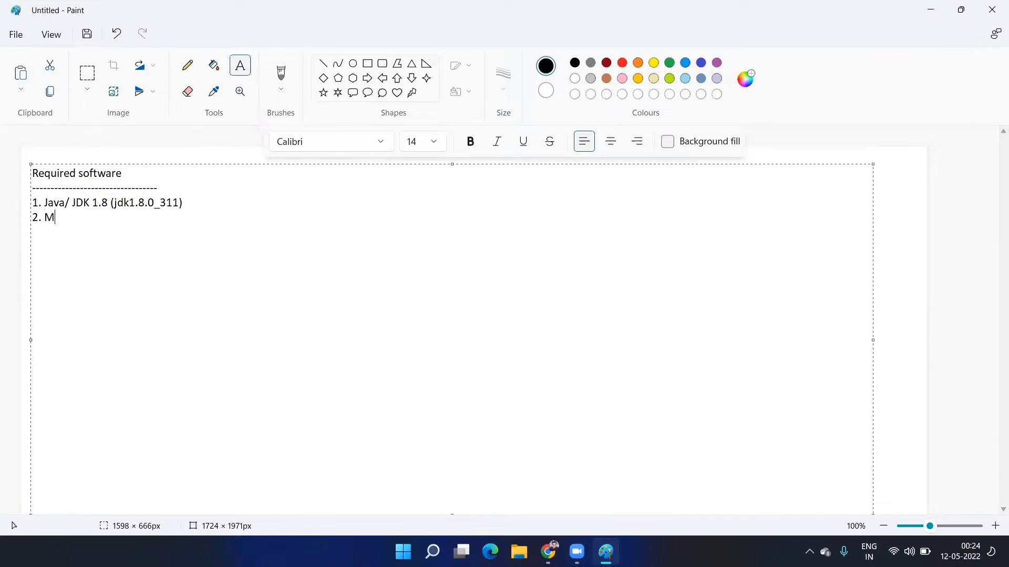
{"action": "type", "text": "ySQL"}
{"action": "type", "text": " DB"}
{"action": "type", "text": "8 "}
{"action": "type", "text": "3."}
{"action": "type", "text": "Portal"}
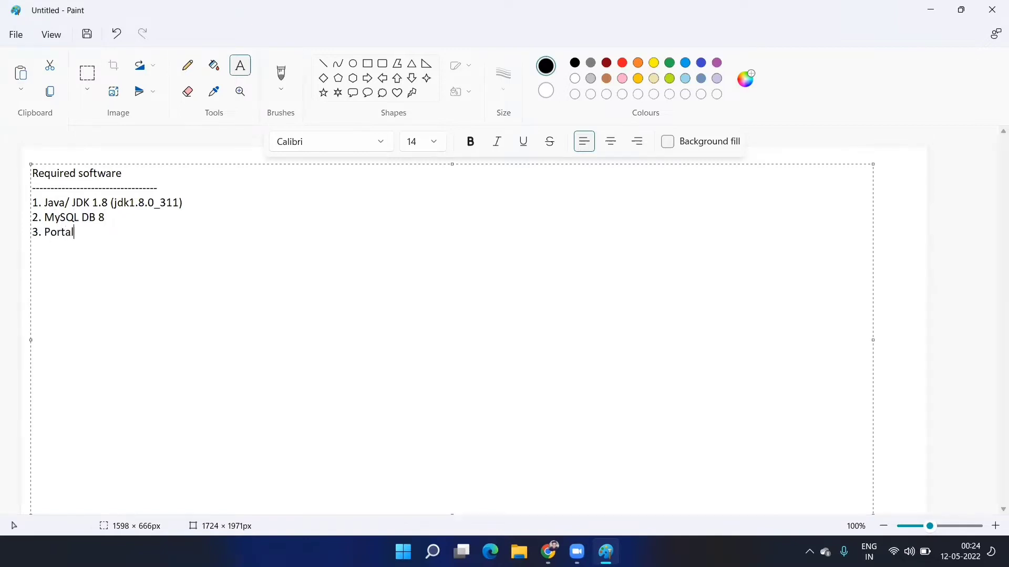
{"action": "type", "text": " software/ portal server"}
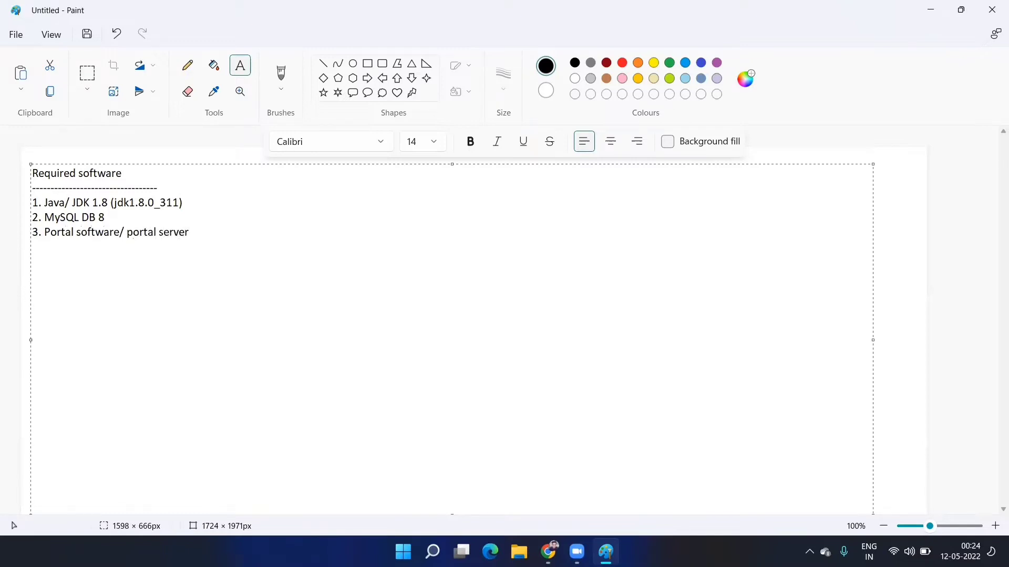
- Insert the title 'Liferay setup' with a dashed underline at the top of the list
{"action": "left_click", "coordinate": [105, 218]}
{"action": "key", "text": "Return"}
{"action": "key", "text": "Up"}
{"action": "type", "text": "Life"}
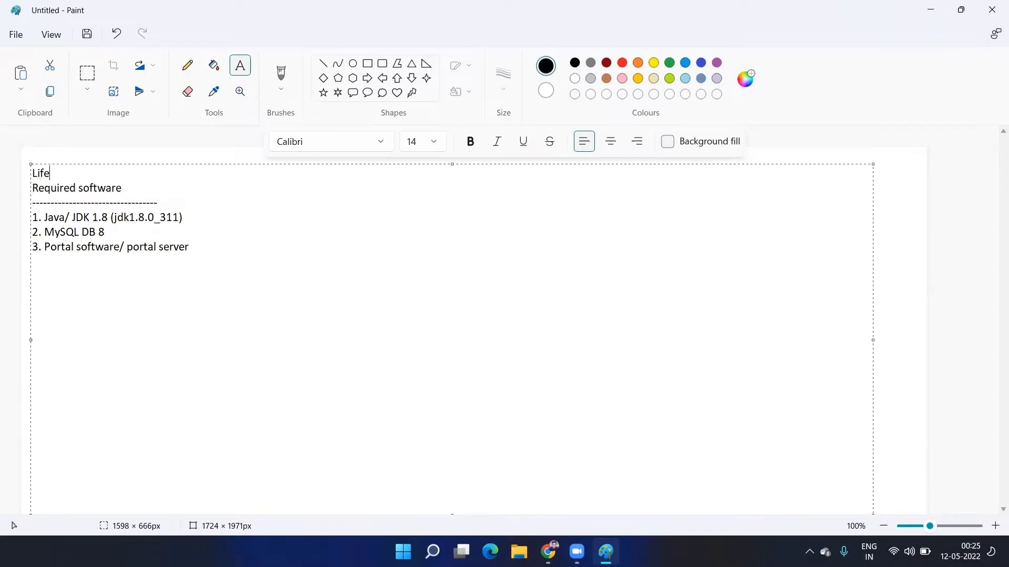
{"action": "type", "text": "ray setyup"}
{"action": "key", "text": "Return"}
{"action": "key", "text": "BackSpace"}
{"action": "key", "text": "BackSpace"}
{"action": "key", "text": "BackSpace"}
{"action": "key", "text": "BackSpace"}
{"action": "type", "text": "up"}
{"action": "key", "text": "Return"}
{"action": "type", "text": "--------------------------------"}
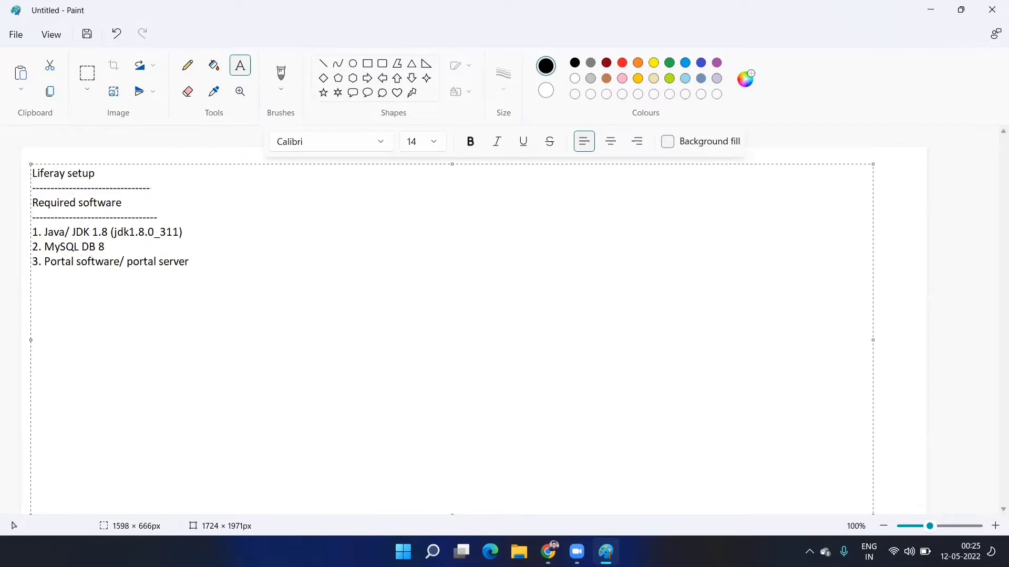
{"action": "type", "text": "-----------------------"}
- Add the line 'portal version - 7.3.5 ga 6' under item 3
{"action": "type", "text": "port"}
{"action": "type", "text": "let v"}
{"action": "key", "text": "BackSpace"}
{"action": "key", "text": "BackSpace"}
{"action": "key", "text": "BackSpace"}
{"action": "key", "text": "BackSpace"}
{"action": "key", "text": "BackSpace"}
{"action": "type", "text": "al vers"}
{"action": "type", "text": "ion"}
{"action": "type", "text": "- 7"}
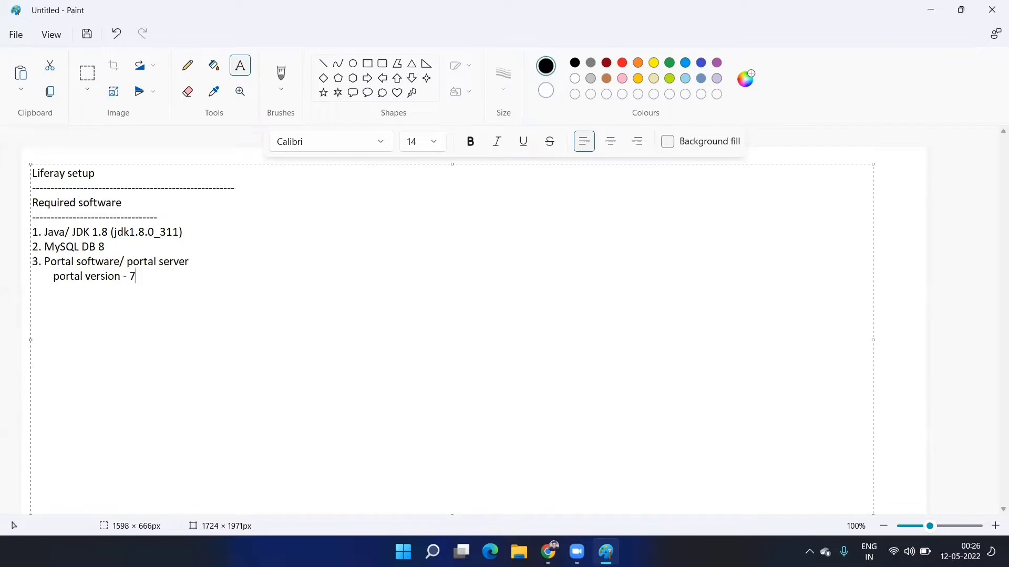
{"action": "type", "text": ".3"}
{"action": "type", "text": ".54"}
{"action": "key", "text": "BackSpace"}
{"action": "type", "text": "ga 6"}
- Add the fourth item '4. Eclipse 2021-03'
{"action": "key", "text": "Return"}
{"action": "type", "text": "4. Eclip"}
{"action": "key", "text": "BackSpace"}
{"action": "key", "text": "BackSpace"}
{"action": "key", "text": "BackSpace"}
{"action": "key", "text": "BackSpace"}
{"action": "type", "text": "clipse"}
{"action": "key", "text": "BackSpace"}
{"action": "type", "text": "2"}
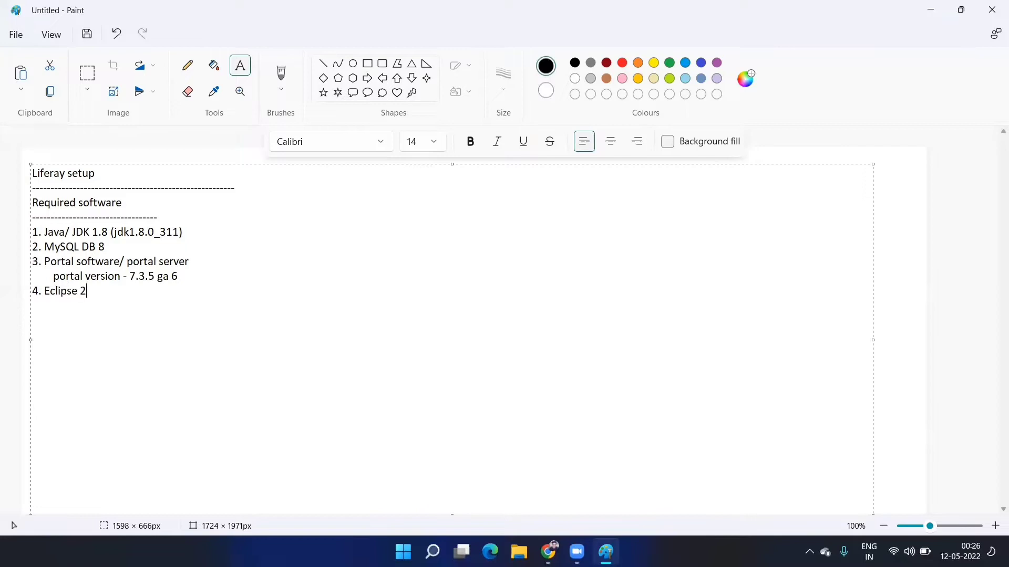
{"action": "type", "text": "021-03"}
- Add the note 'Plugin Liferay IDE 3.6.0 -> Eclipse market place' below the list
{"action": "left_click", "coordinate": [21, 300]}
{"action": "left_click_drag", "start_coordinate": [53, 303], "coordinate": [445, 382]}
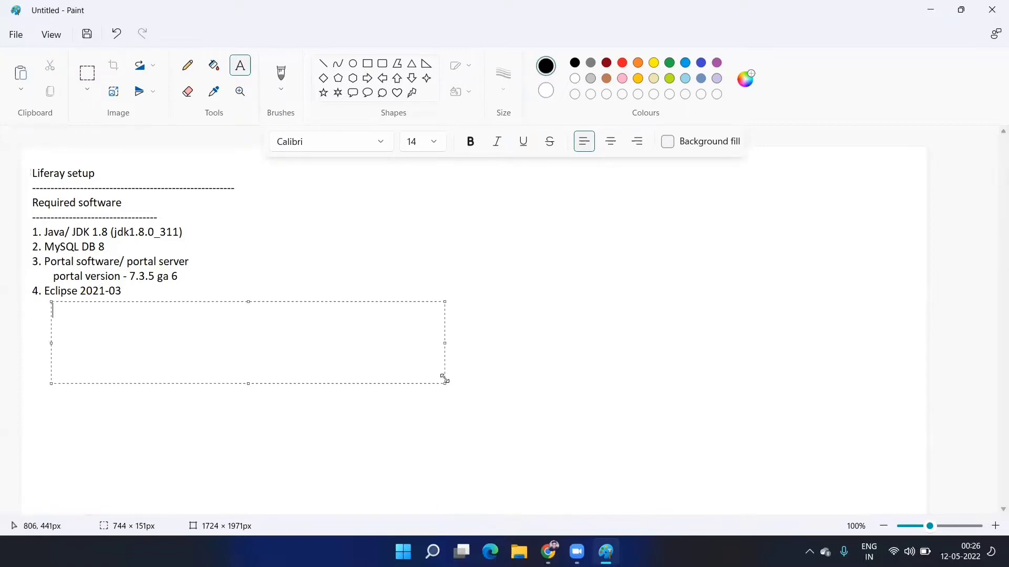
{"action": "type", "text": "Plugib"}
{"action": "key", "text": "BackSpace"}
{"action": "key", "text": "BackSpace"}
{"action": "type", "text": "in"}
{"action": "type", "text": "Liferat"}
{"action": "key", "text": "BackSpace"}
{"action": "type", "text": "y IDE"}
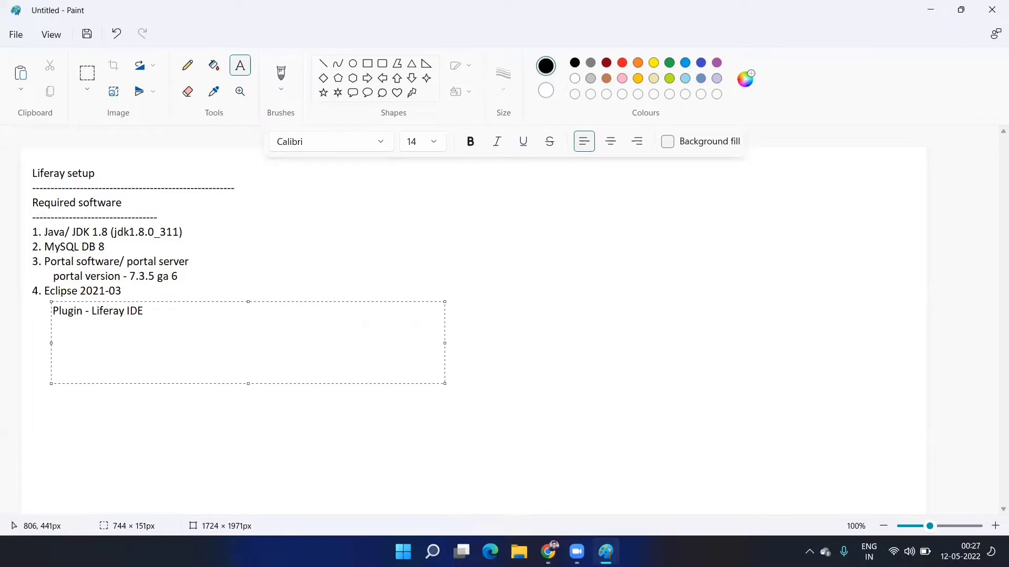
{"action": "type", "text": " 3.6.0 -> Eclipse market place"}
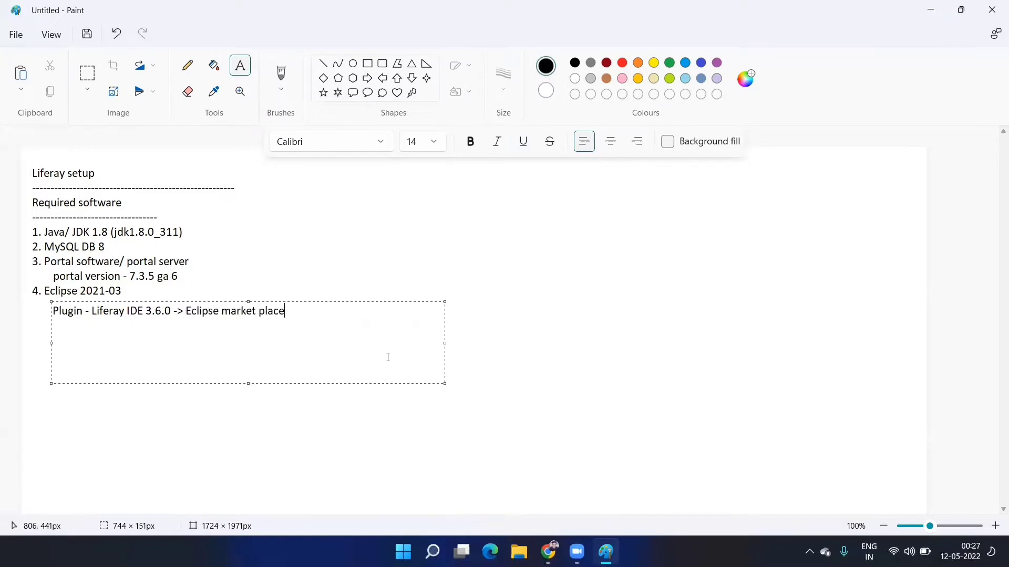
{"action": "left_click", "coordinate": [160, 207]}
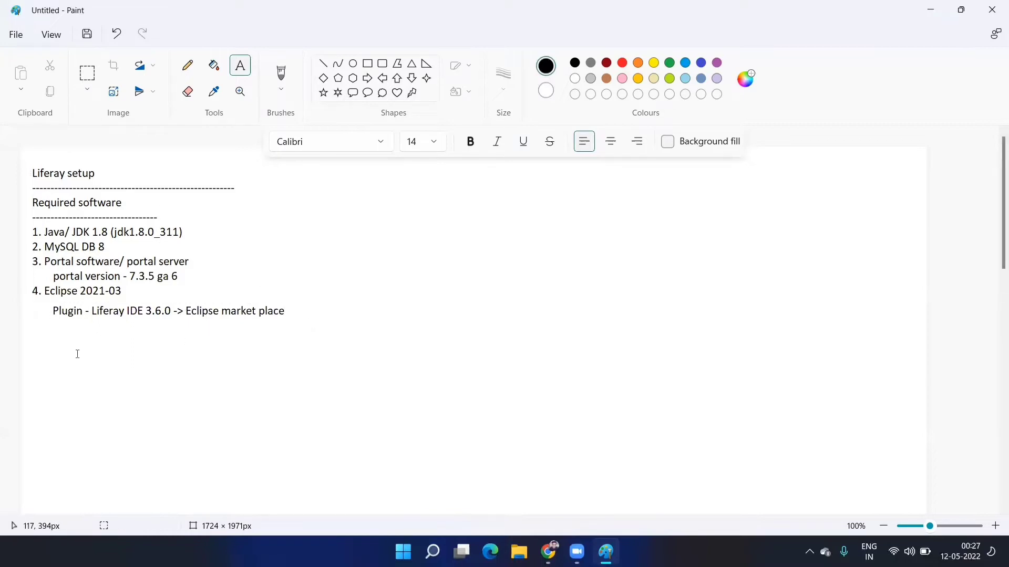
- Add a 'Normal setup' heading with a dashed underline lower on the page
{"action": "left_click_drag", "start_coordinate": [41, 350], "coordinate": [919, 544]}
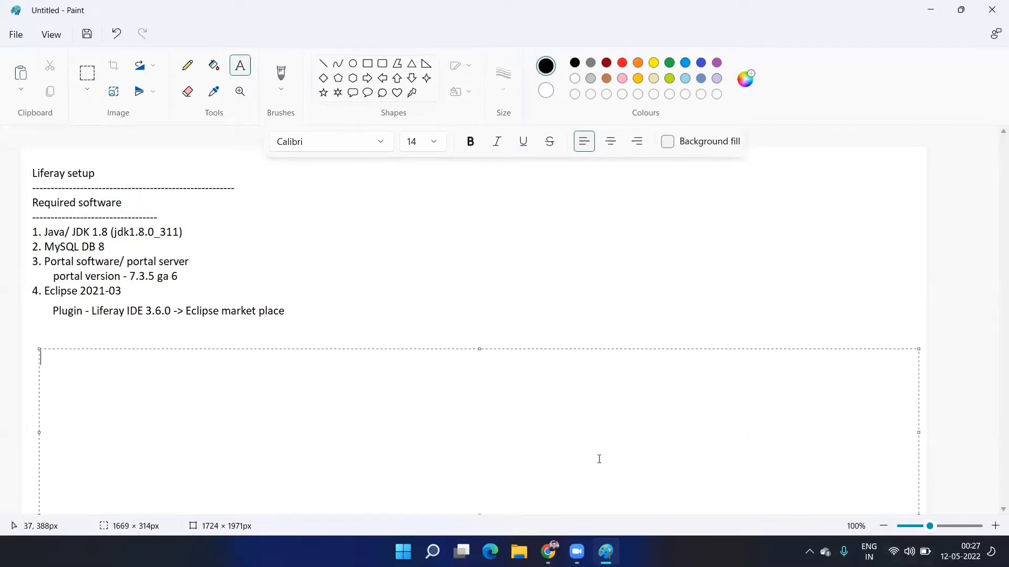
{"action": "type", "text": "Normal setup"}
{"action": "key", "text": "Return"}
{"action": "type", "text": "-000"}
{"action": "key", "text": "BackSpace"}
{"action": "key", "text": "BackSpace"}
{"action": "key", "text": "BackSpace"}
{"action": "key", "text": "BackSpace"}
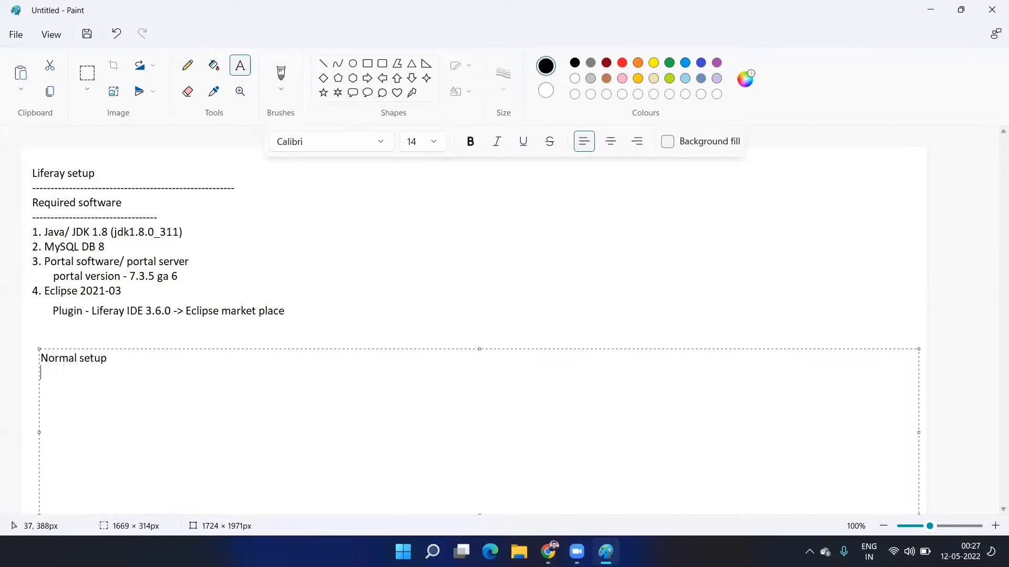
{"action": "type", "text": "----------------------------------------------"}
{"action": "left_click", "coordinate": [322, 310]}
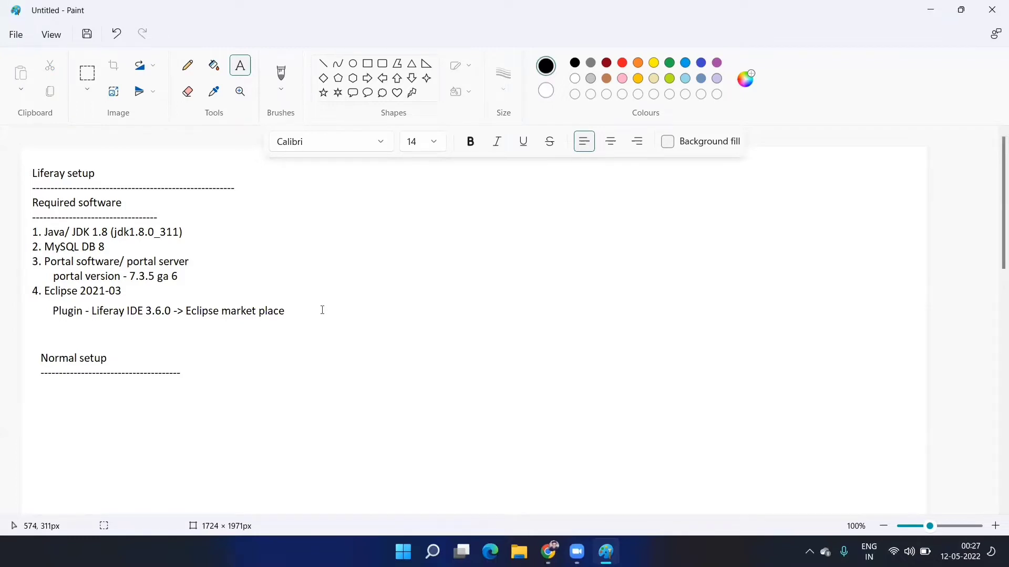
- Type the first item '1. JDK' below the Normal setup dashes
{"action": "scroll", "coordinate": [255, 323], "scroll_direction": "down", "scroll_amount": 5}
{"action": "scroll", "coordinate": [247, 332], "scroll_direction": "up", "scroll_amount": 2}
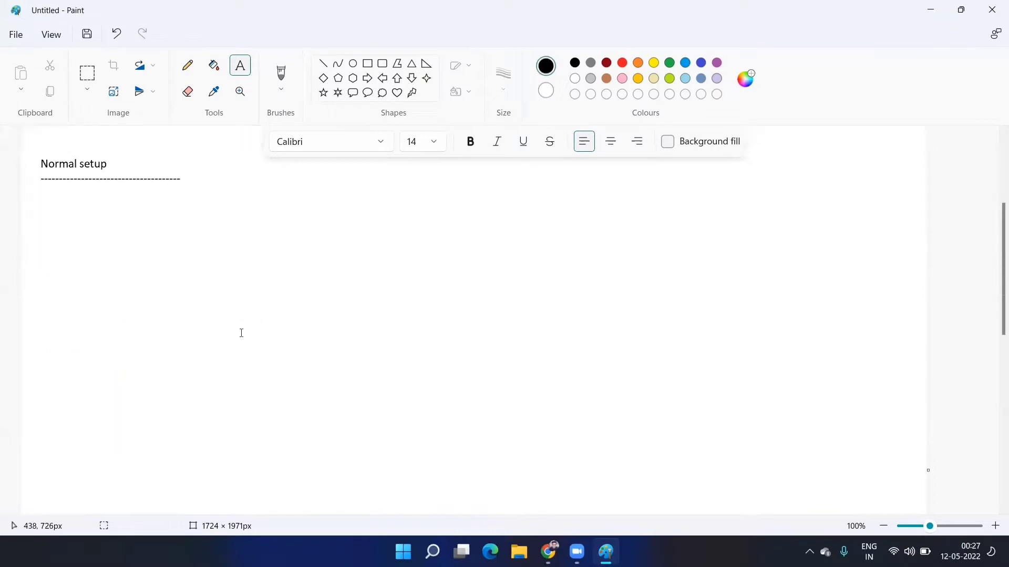
{"action": "scroll", "coordinate": [108, 264], "scroll_direction": "down", "scroll_amount": 2}
{"action": "scroll", "coordinate": [105, 294], "scroll_direction": "up", "scroll_amount": 7}
{"action": "scroll", "coordinate": [99, 342], "scroll_direction": "down", "scroll_amount": 3}
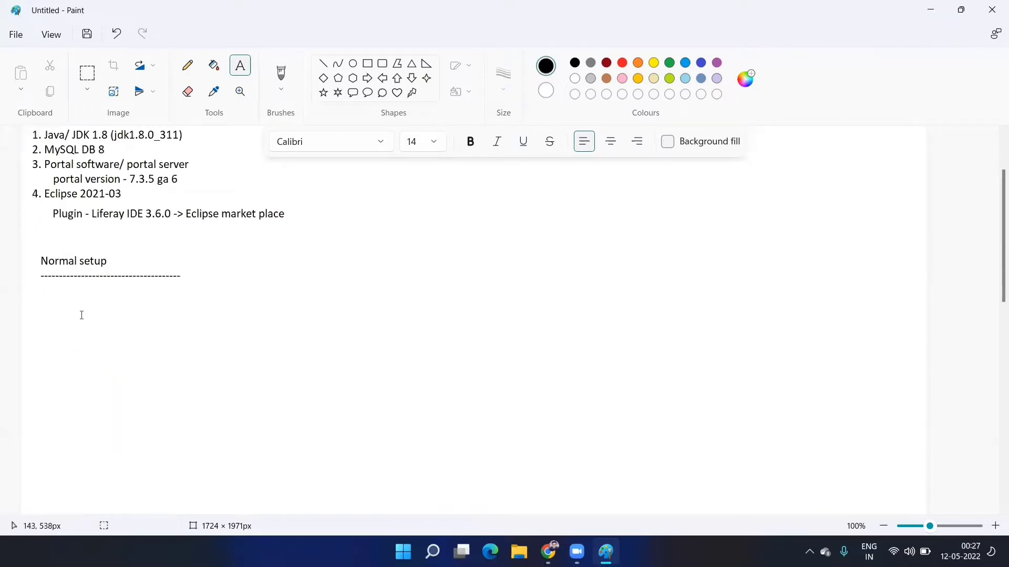
{"action": "left_click", "coordinate": [46, 286]}
{"action": "type", "text": "1."}
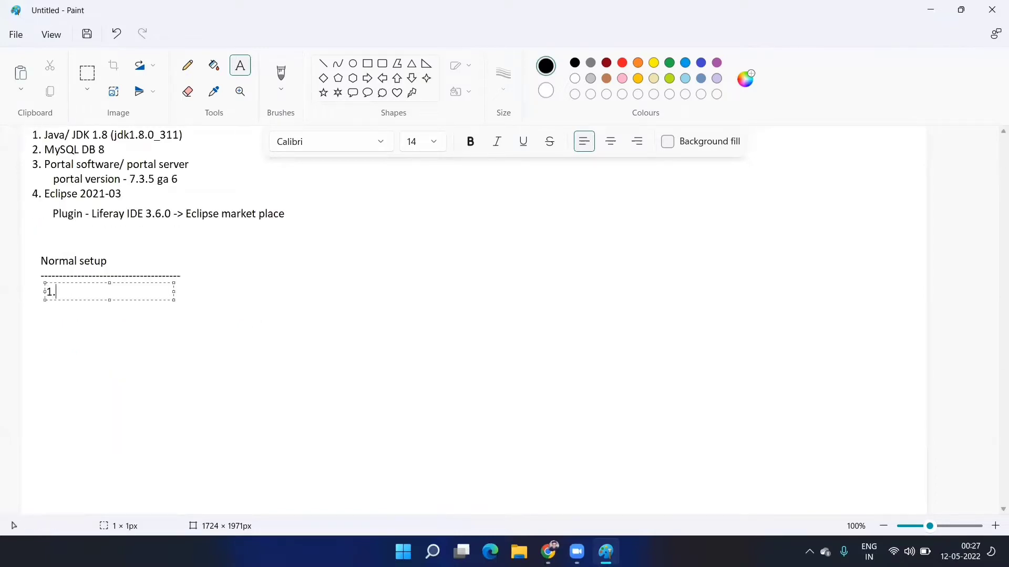
{"action": "type", "text": " JDK"}
- Run java -version in Command Prompt
{"action": "left_click", "coordinate": [141, 349]}
{"action": "key", "text": "super"}
{"action": "type", "text": "cm"}
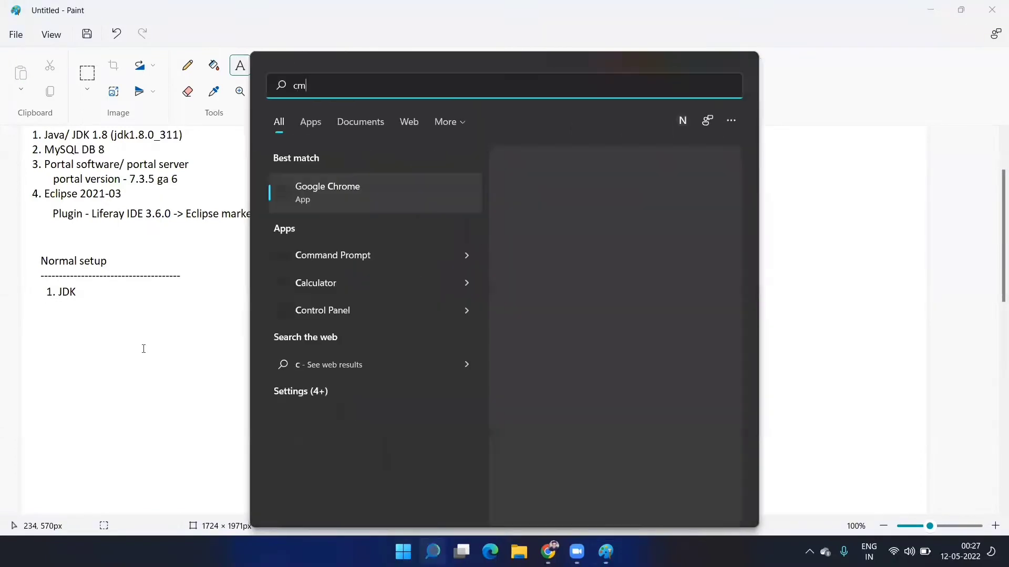
{"action": "type", "text": "d"}
{"action": "key", "text": "Return"}
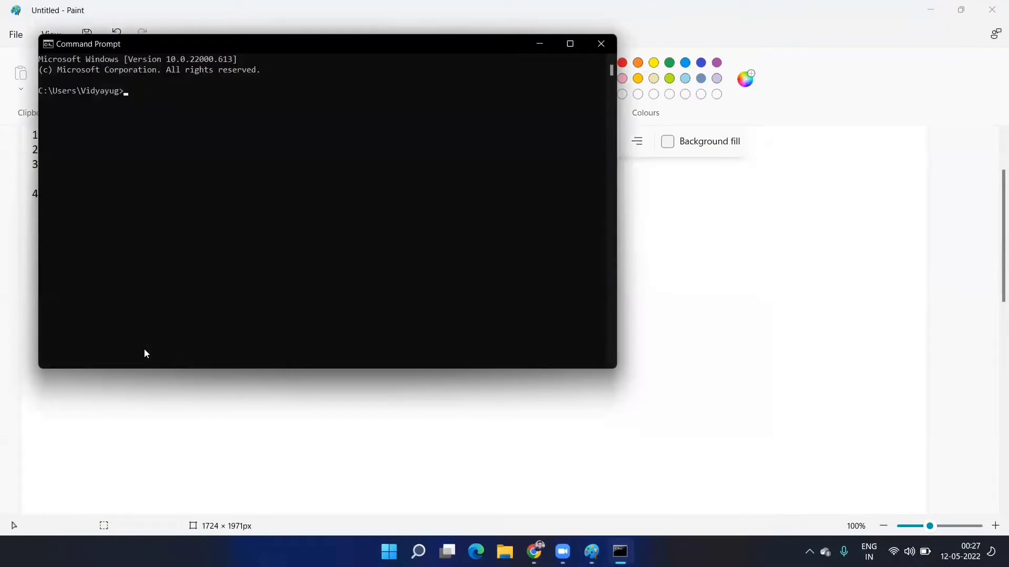
{"action": "type", "text": "java -version"}
{"action": "key", "text": "Return"}
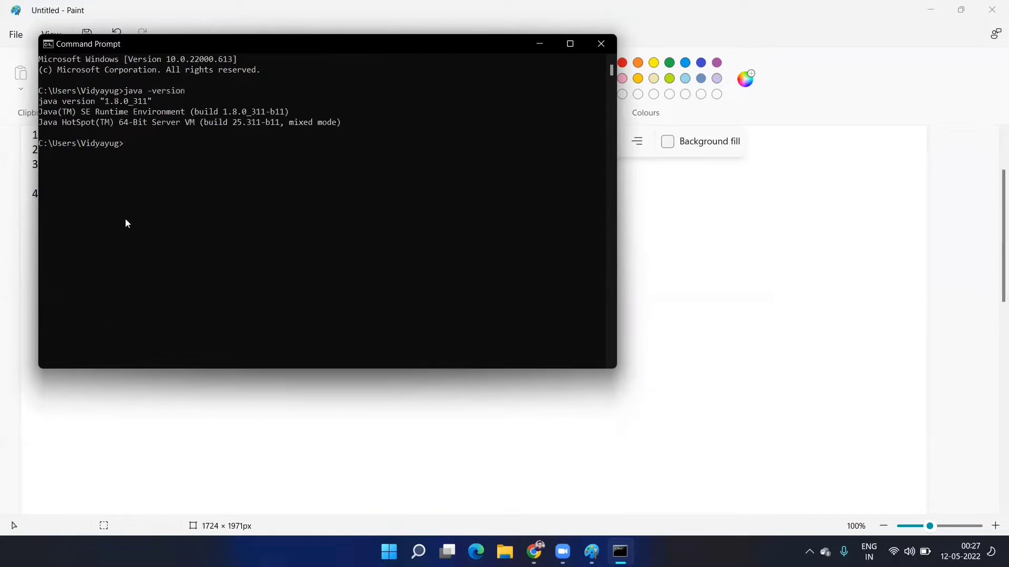
- Snip the Java 1.8.0_311 version output and paste it into Paint just below '1. JDK'
{"action": "key", "text": "super+shift+s"}
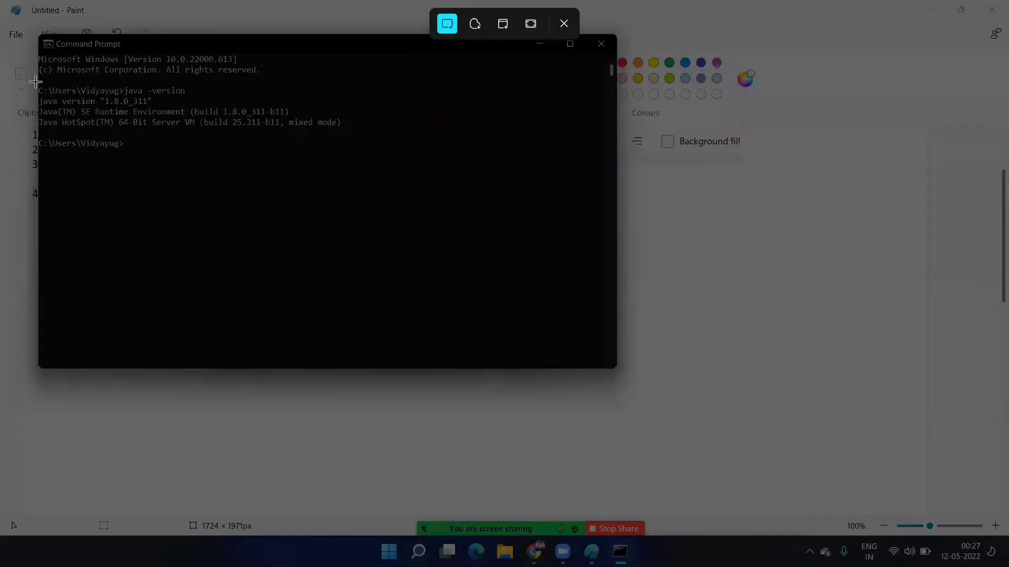
{"action": "left_click_drag", "start_coordinate": [33, 83], "coordinate": [374, 165]}
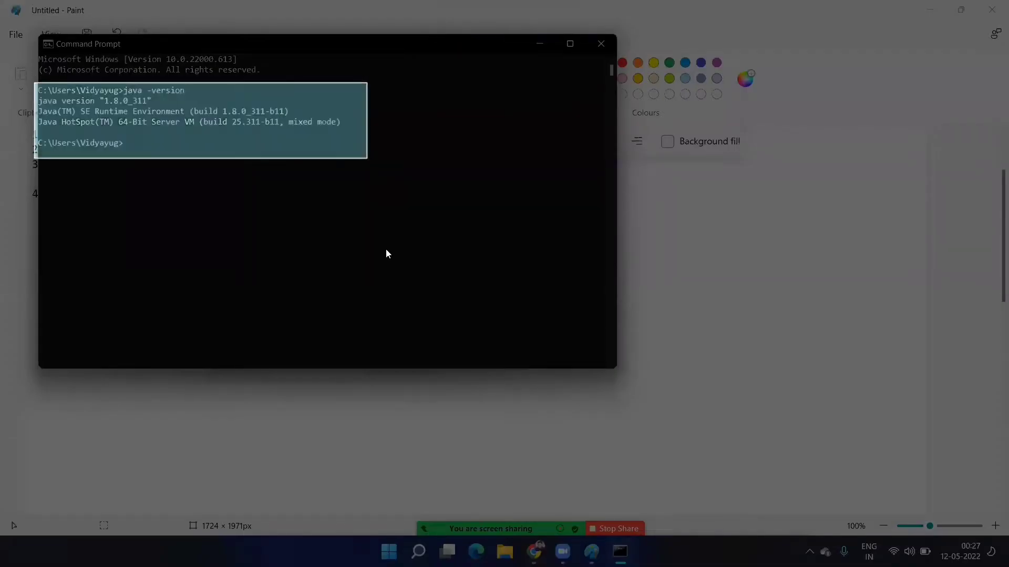
{"action": "left_click", "coordinate": [725, 228]}
{"action": "key", "text": "ctrl+v"}
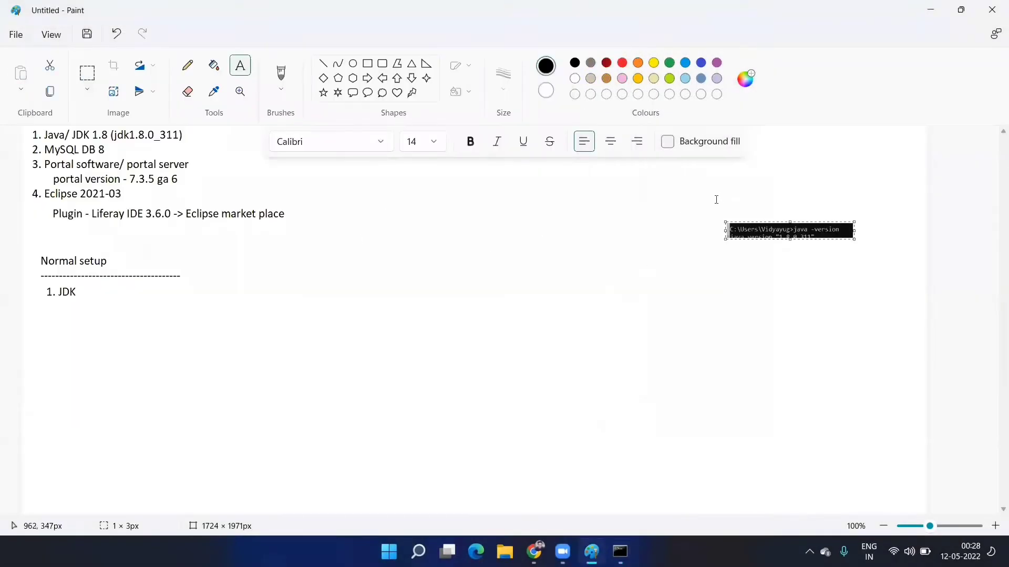
{"action": "key", "text": "ctrl+z"}
{"action": "key", "text": "ctrl+v"}
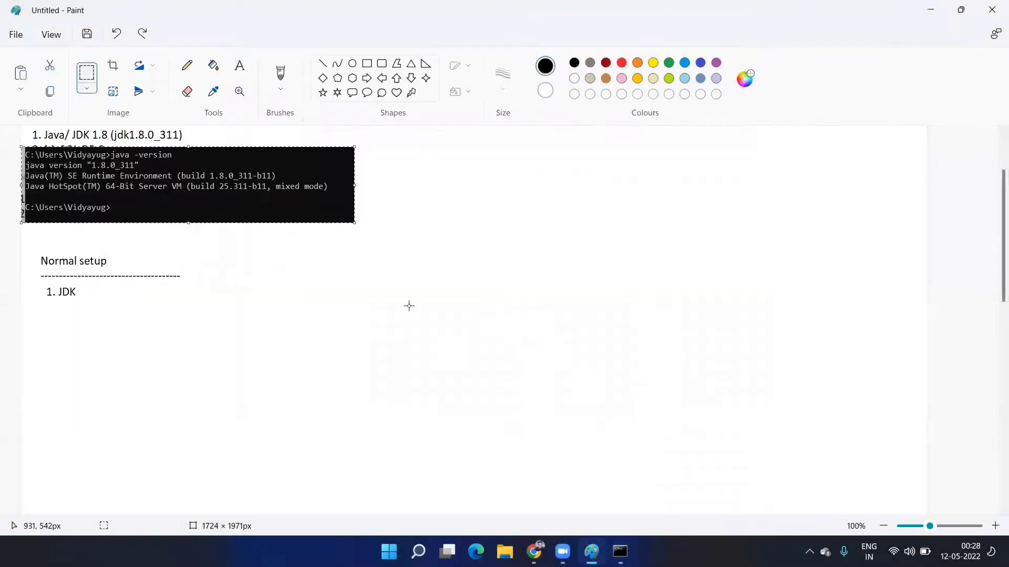
{"action": "left_click_drag", "start_coordinate": [279, 193], "coordinate": [328, 348]}
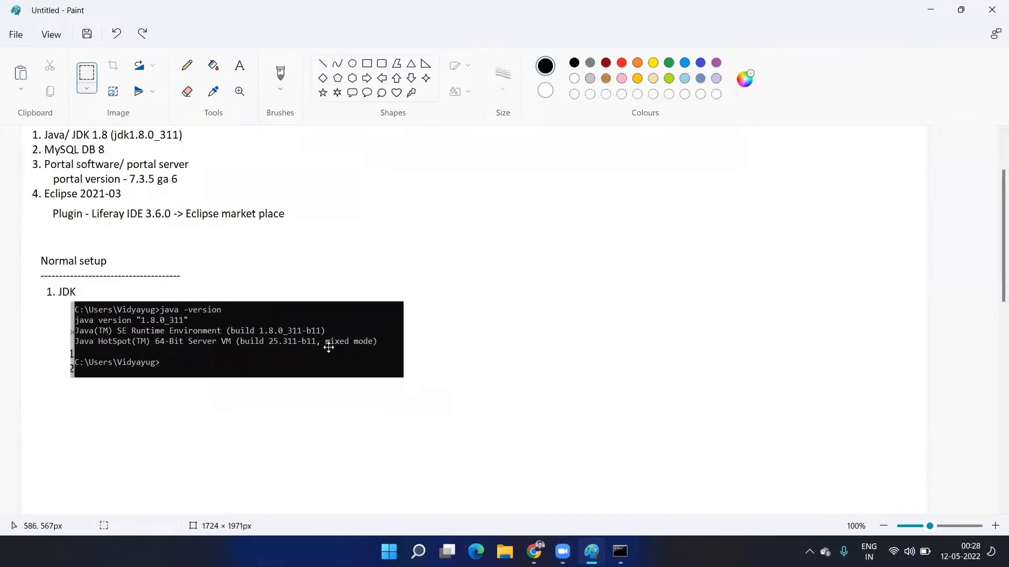
{"action": "left_click", "coordinate": [494, 359]}
{"action": "scroll", "coordinate": [494, 359], "scroll_direction": "down", "scroll_amount": 5}
{"action": "scroll", "coordinate": [446, 351], "scroll_direction": "up", "scroll_amount": 4}
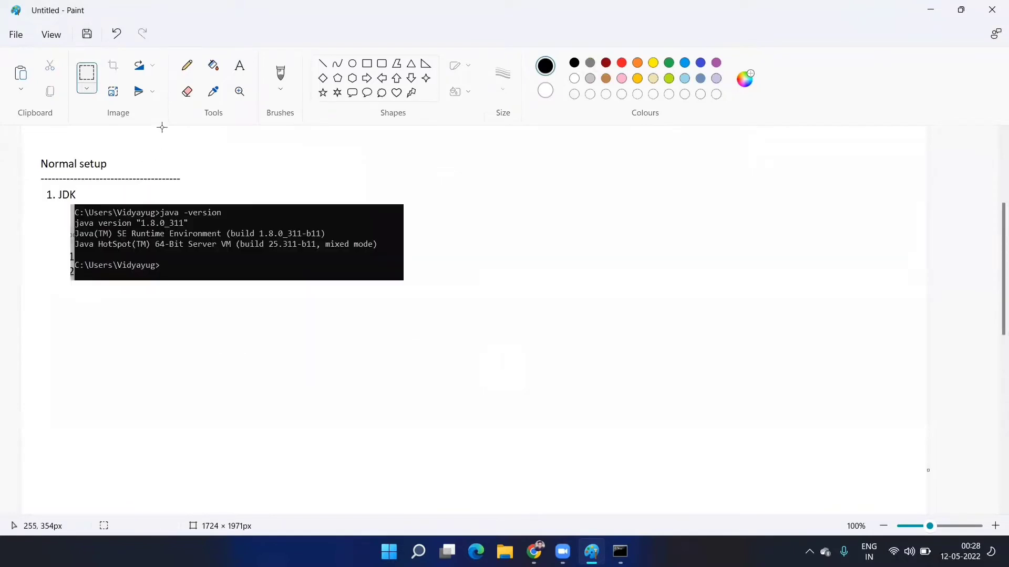
{"action": "left_click", "coordinate": [240, 65]}
- Add '2. MySQL' with the line 'Create a logical DB, that will going to configure with the Server'
{"action": "left_click_drag", "start_coordinate": [44, 310], "coordinate": [660, 407]}
{"action": "type", "text": "2. M"}
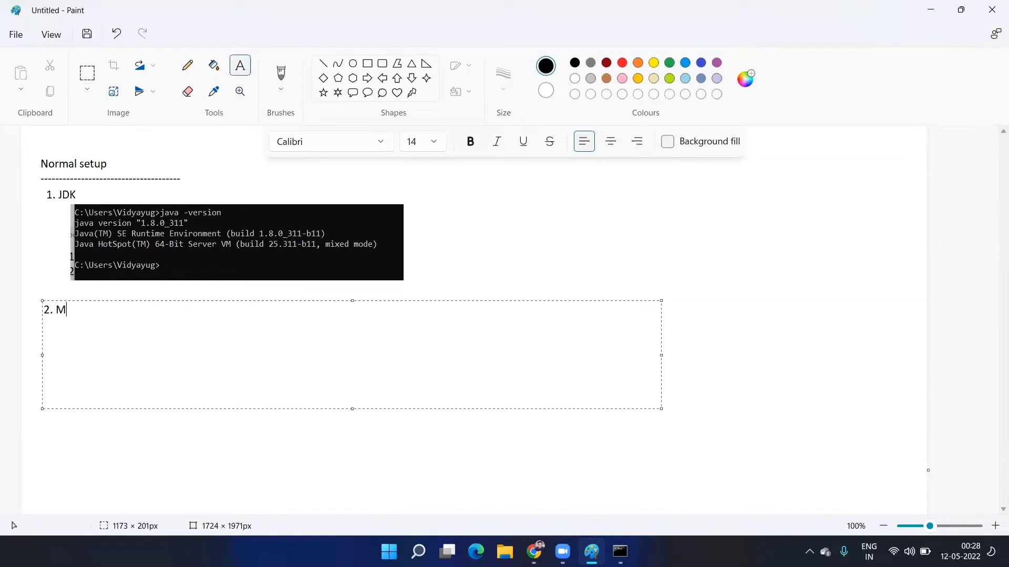
{"action": "type", "text": "ySQL"}
{"action": "key", "text": "Return"}
{"action": "type", "text": "Create a"}
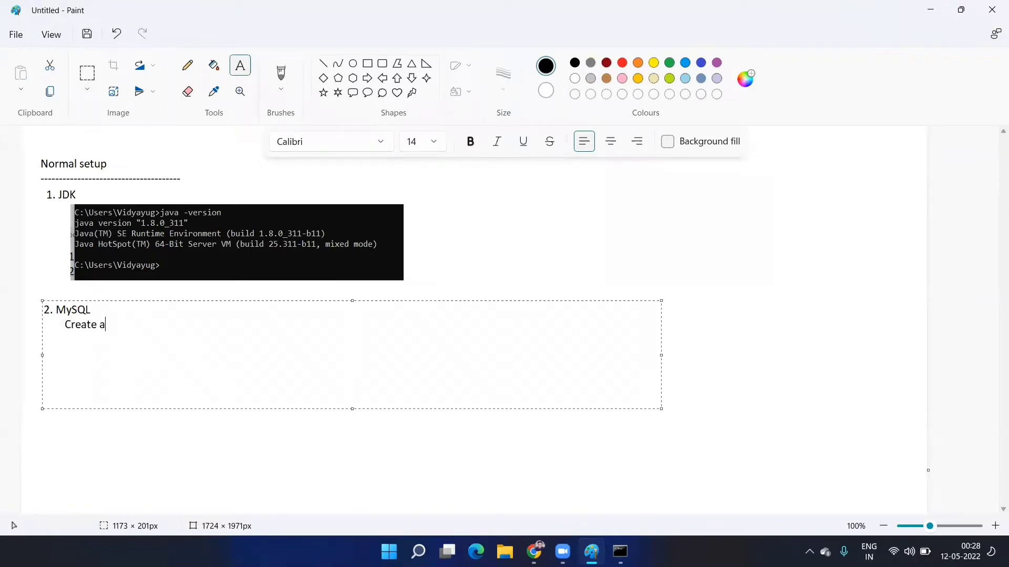
{"action": "type", "text": " logical DB, thank"}
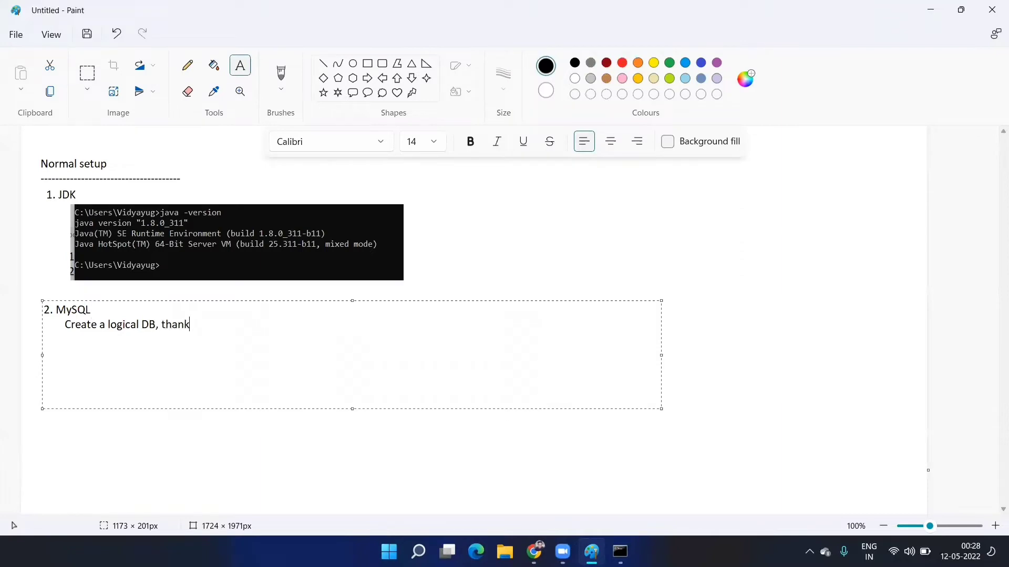
{"action": "key", "text": "BackSpace"}
{"action": "key", "text": "BackSpace"}
{"action": "type", "text": "t will going ot"}
{"action": "key", "text": "BackSpace"}
{"action": "key", "text": "BackSpace"}
{"action": "key", "text": "BackSpace"}
{"action": "type", "text": "to confi"}
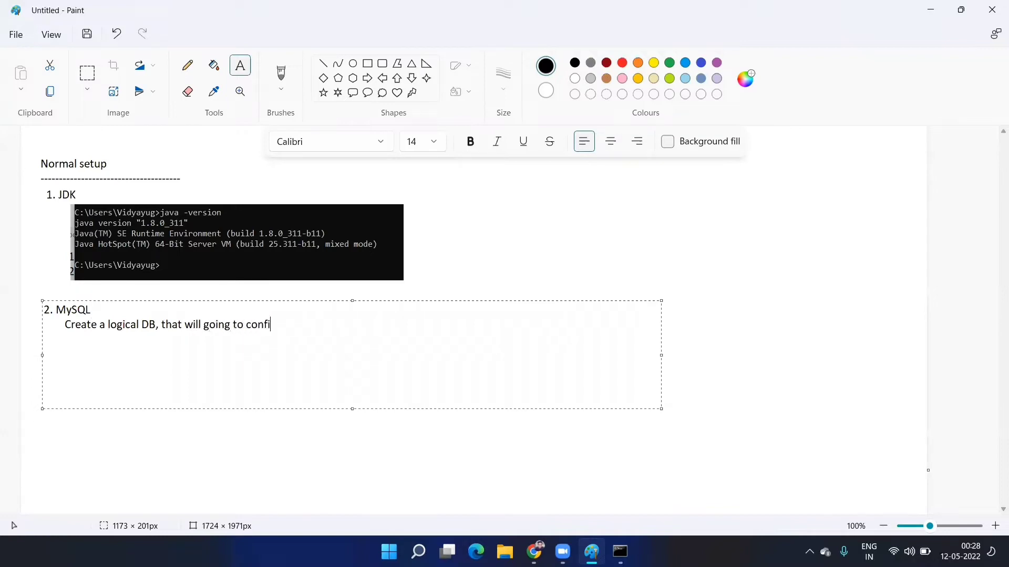
{"action": "type", "text": "gure with the Server"}
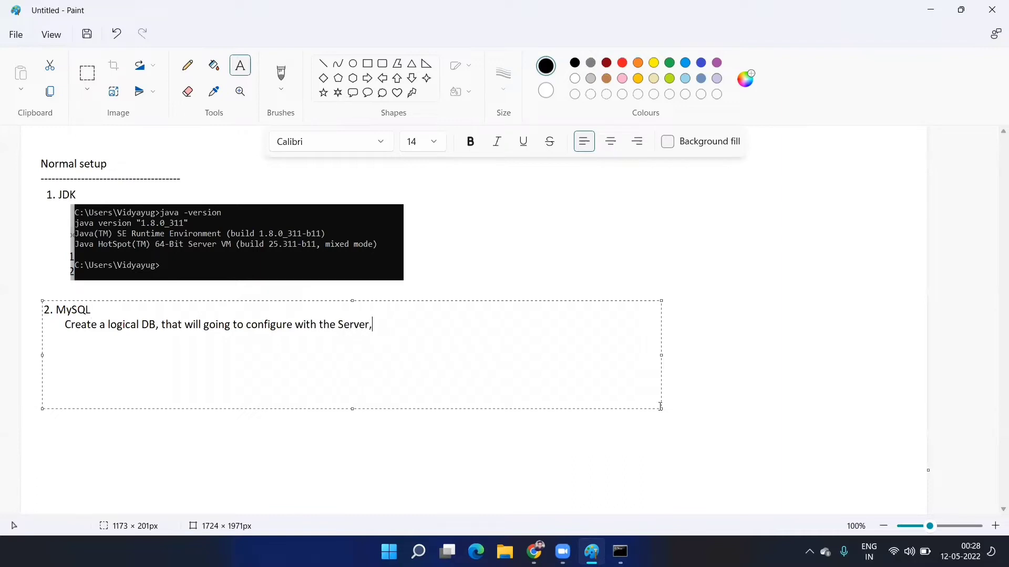
{"action": "left_click", "coordinate": [682, 378]}
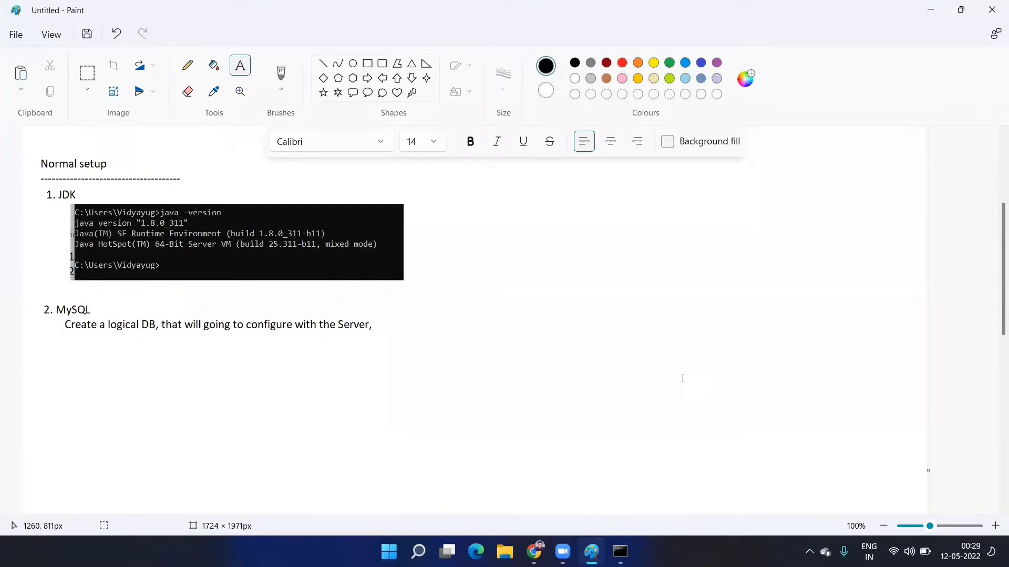
{"action": "key", "text": "super"}
- Launch MySQL Workbench and connect to the 'Local instance MySQL80' connection
{"action": "type", "text": "mic"}
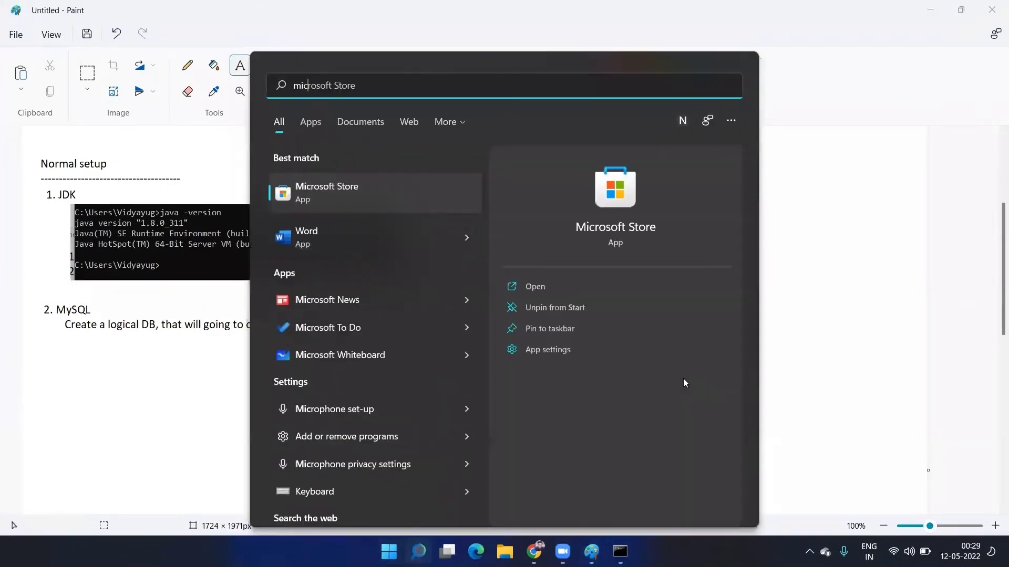
{"action": "key", "text": "BackSpace"}
{"action": "key", "text": "BackSpace"}
{"action": "type", "text": "ySQL Workbench 8.0 CE"}
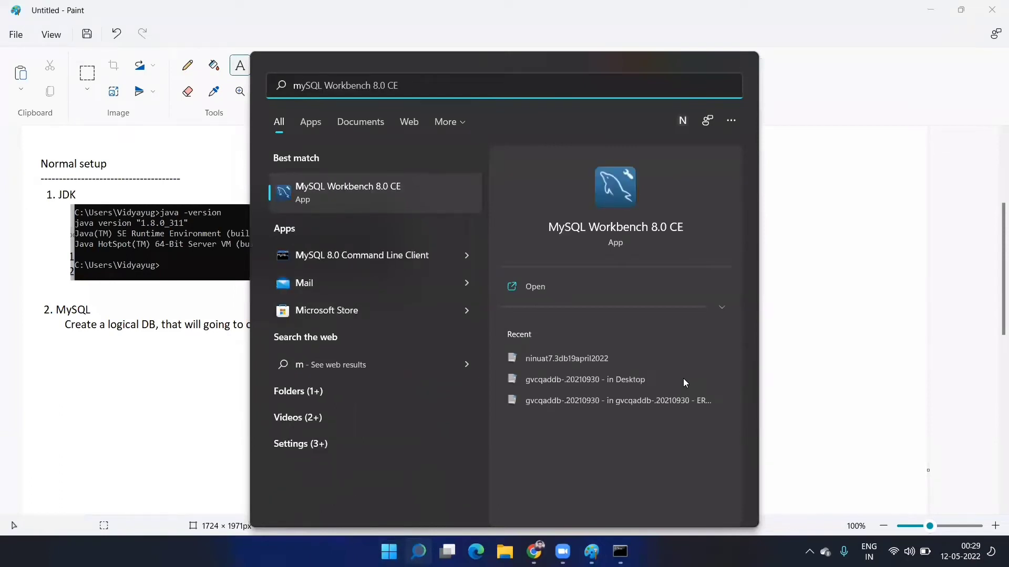
{"action": "key", "text": "Return"}
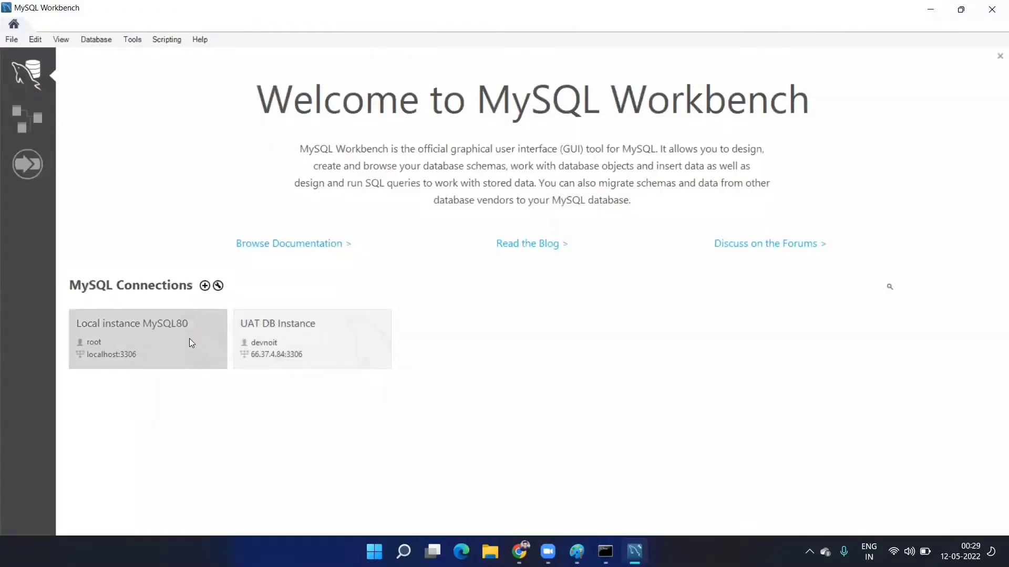
{"action": "left_click", "coordinate": [189, 340]}
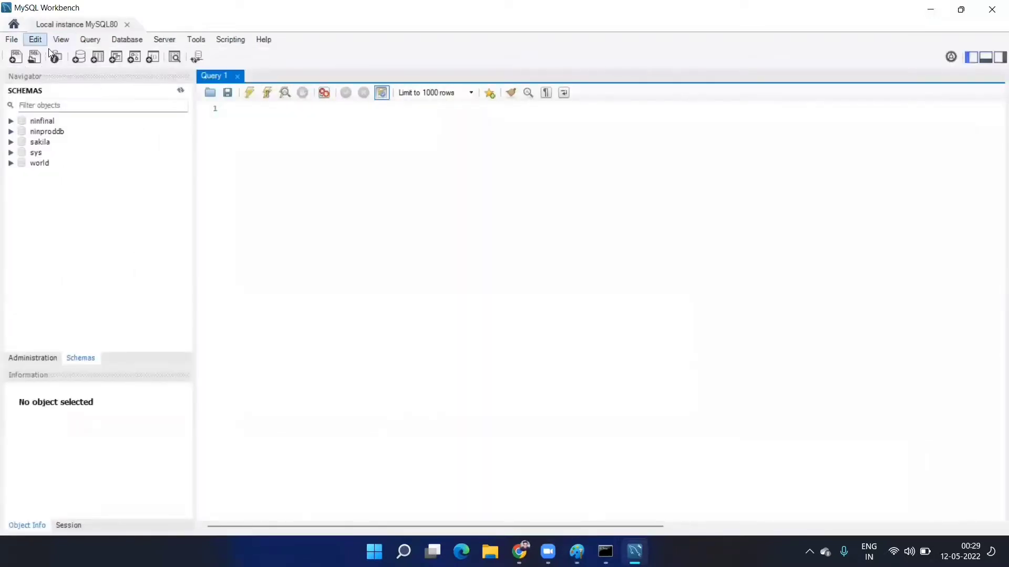
- Start a new schema and name it 'training'
{"action": "left_click", "coordinate": [79, 56]}
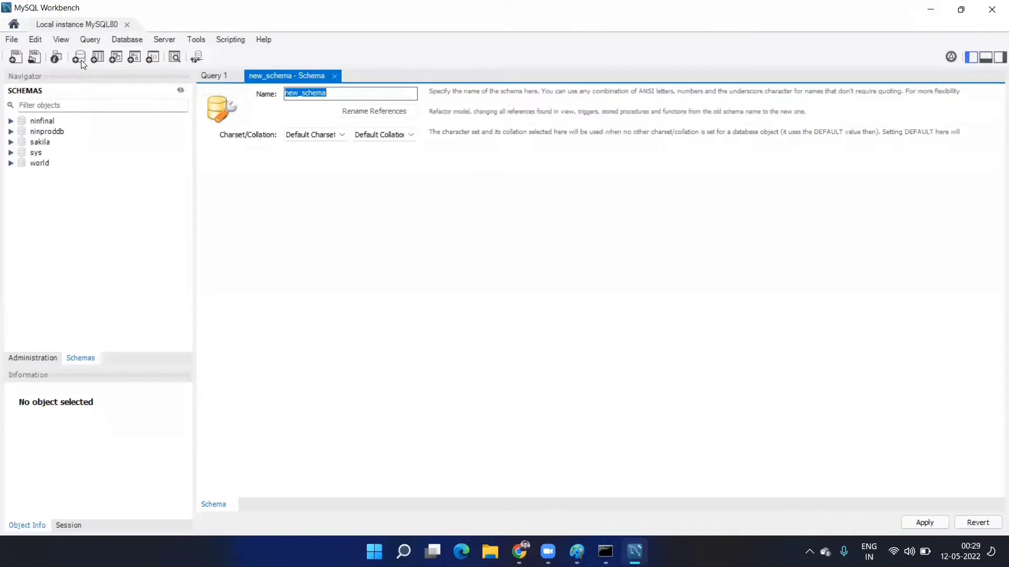
{"action": "left_click", "coordinate": [90, 105]}
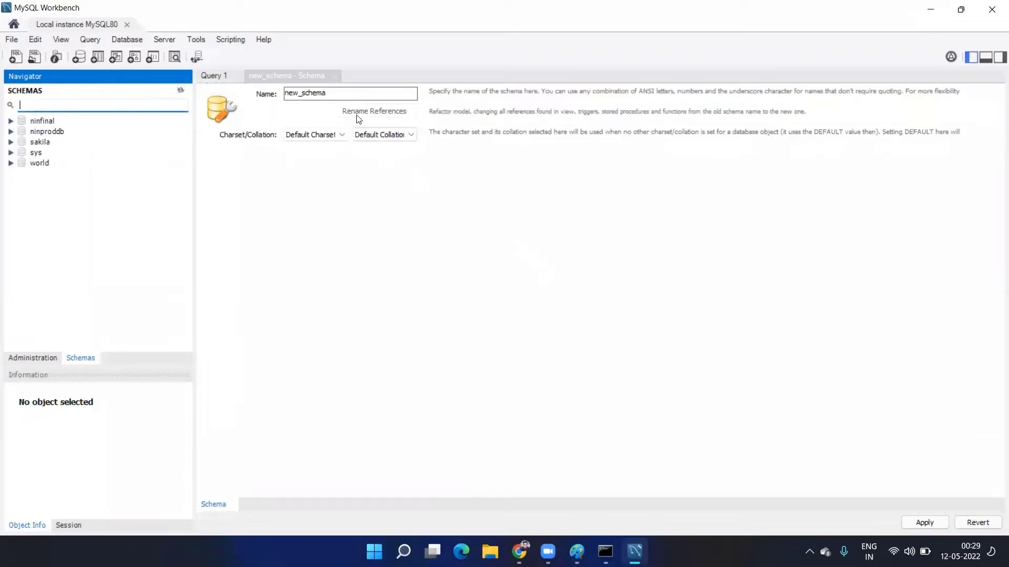
{"action": "left_click", "coordinate": [357, 91]}
{"action": "type", "text": "tra"}
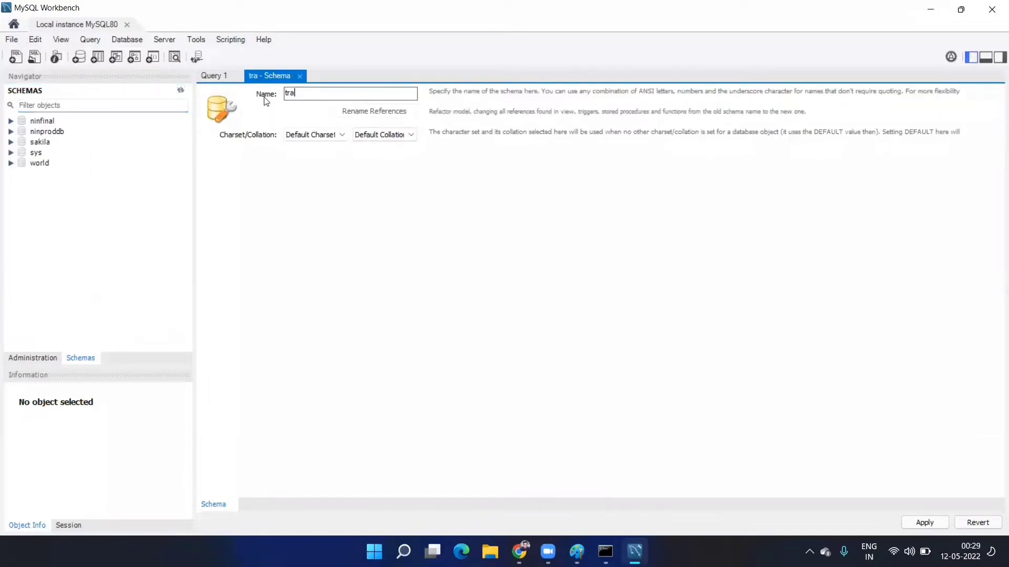
{"action": "type", "text": "ining"}
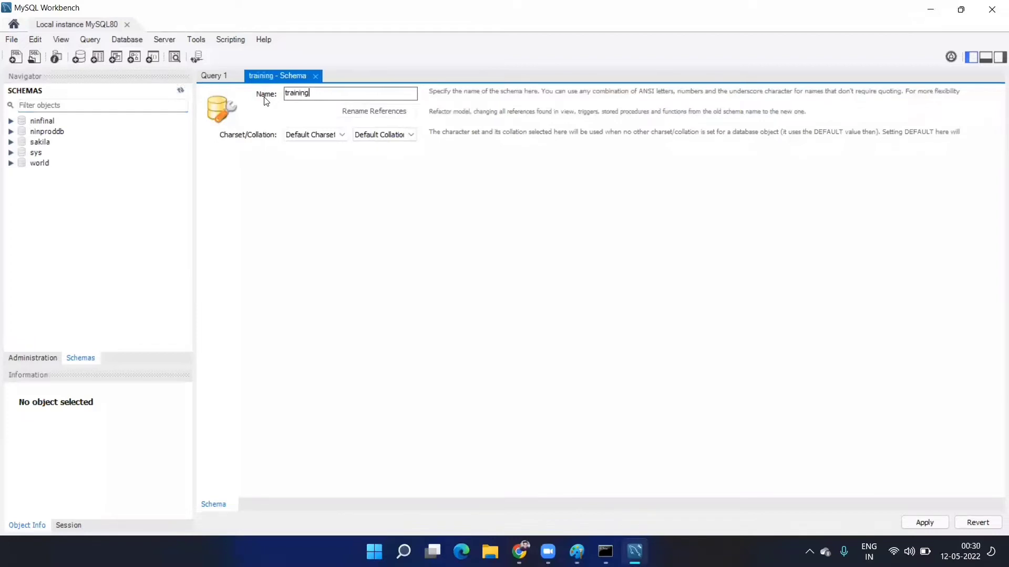
- Set the schema's character set to utf8 with utf8_general_ci collation
{"action": "left_click", "coordinate": [338, 138]}
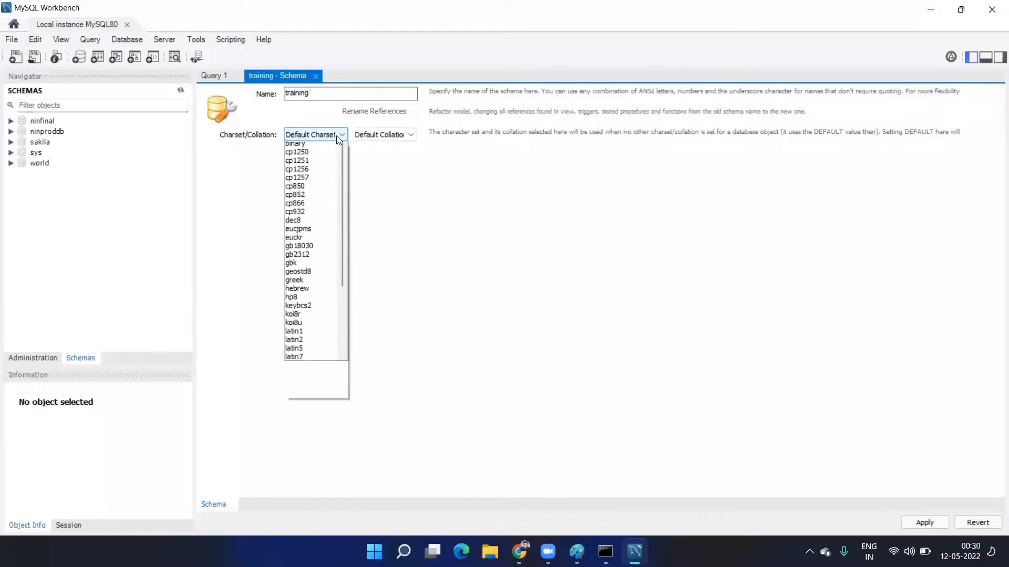
{"action": "key", "text": "t"}
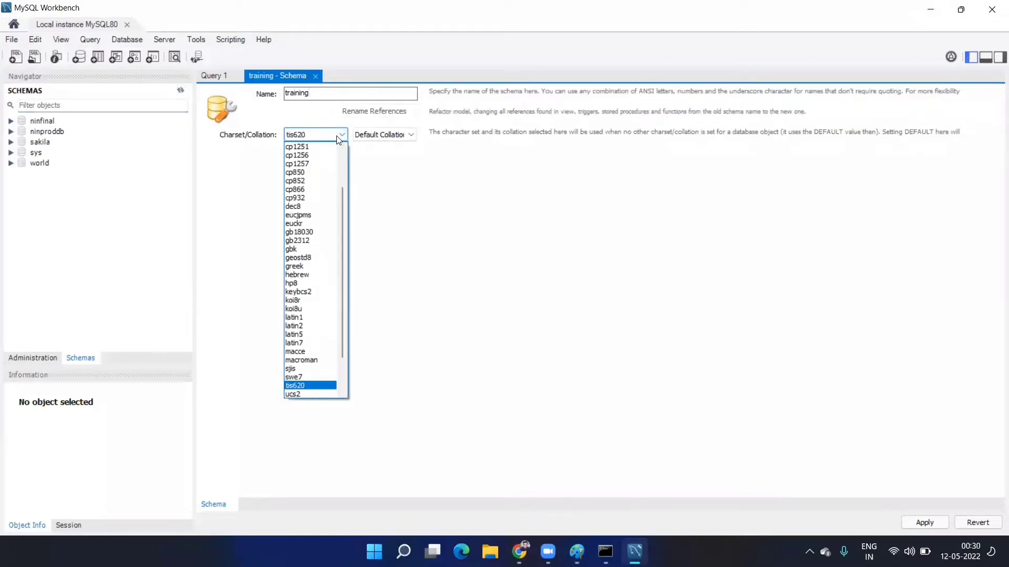
{"action": "key", "text": "u"}
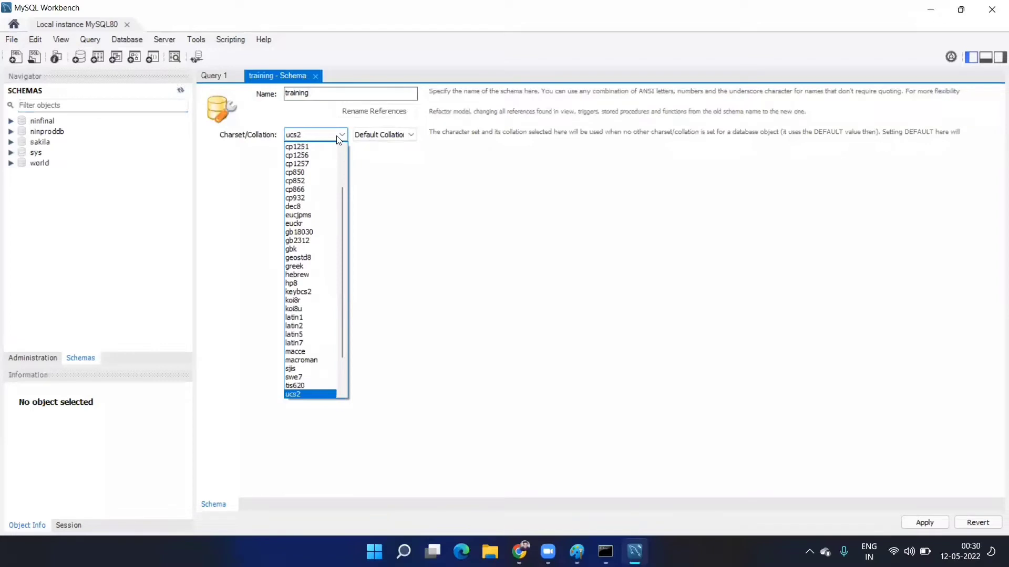
{"action": "key", "text": "u"}
{"action": "key", "text": "t"}
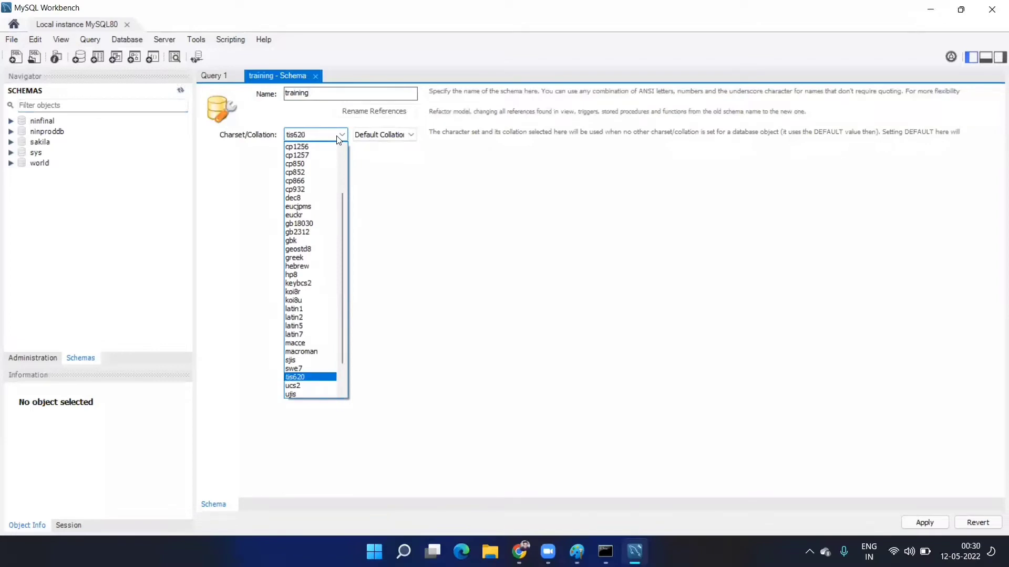
{"action": "key", "text": "u"}
{"action": "key", "text": "u"}
{"action": "key", "text": "u"}
{"action": "key", "text": "u"}
{"action": "key", "text": "u"}
{"action": "key", "text": "u"}
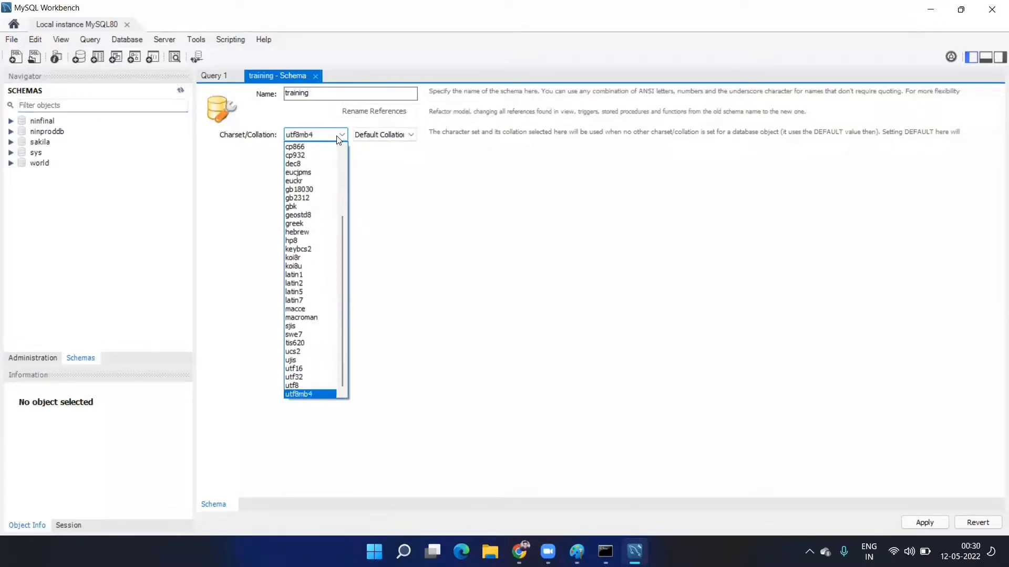
{"action": "key", "text": "Up"}
{"action": "key", "text": "Return"}
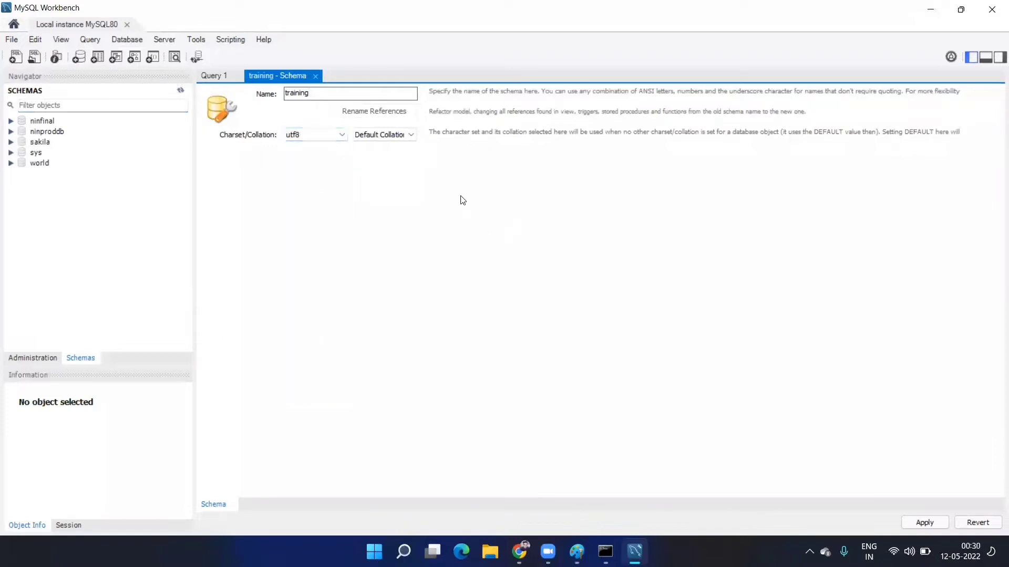
{"action": "left_click", "coordinate": [411, 134]}
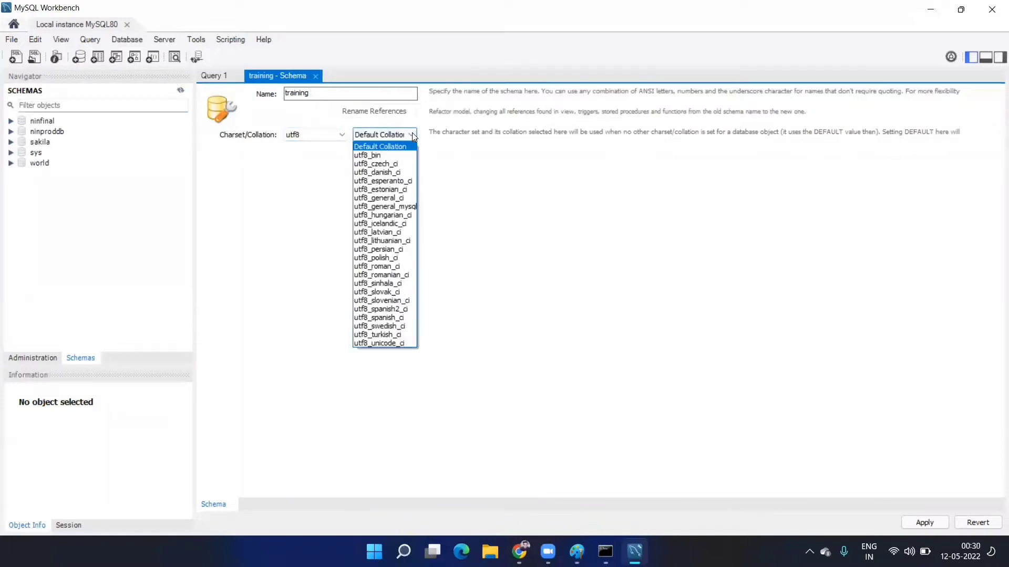
{"action": "left_click", "coordinate": [401, 197]}
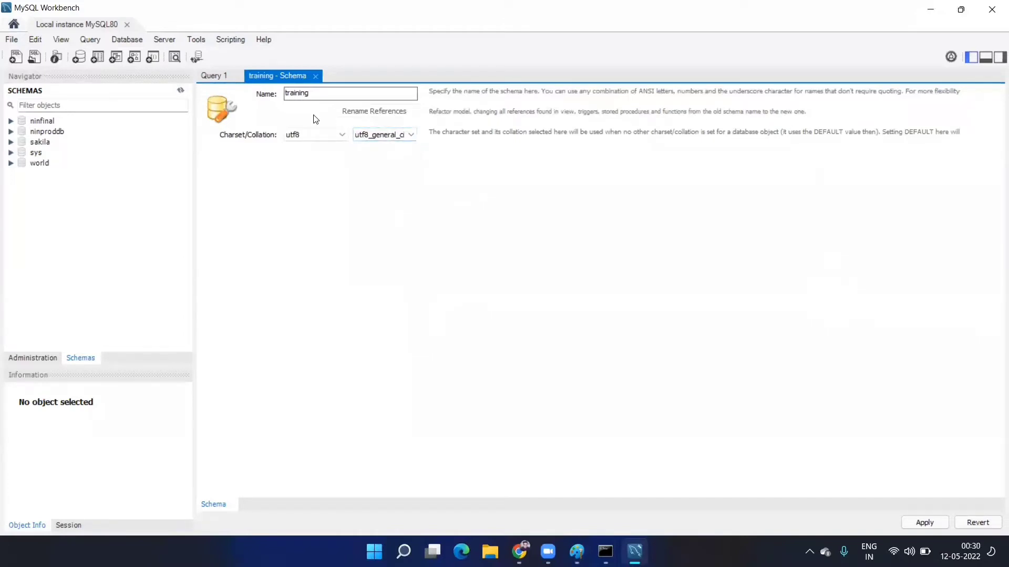
- Apply the generated SQL script to create the training schema
{"action": "left_click", "coordinate": [925, 523]}
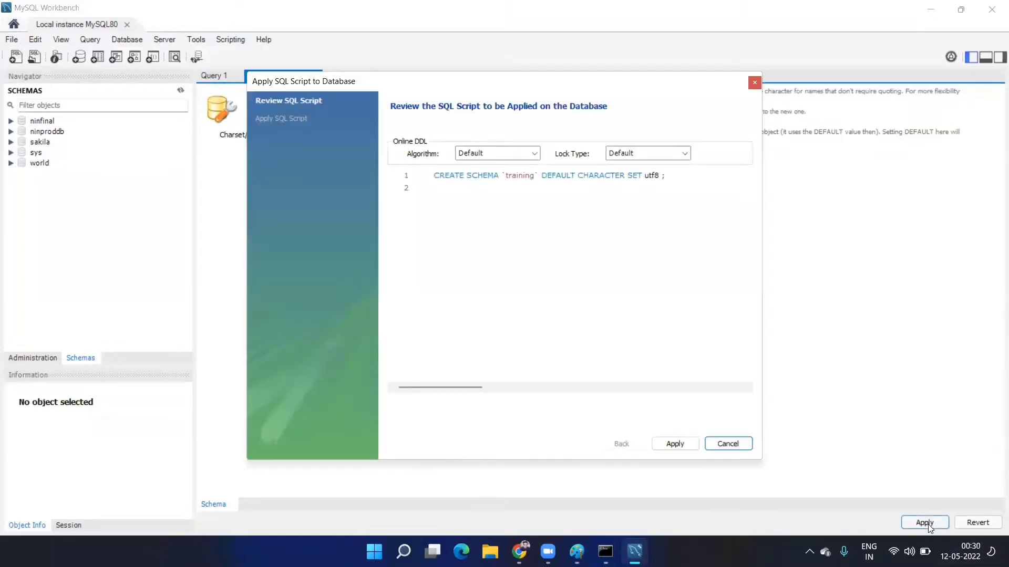
{"action": "left_click", "coordinate": [692, 446]}
{"action": "left_click", "coordinate": [690, 447]}
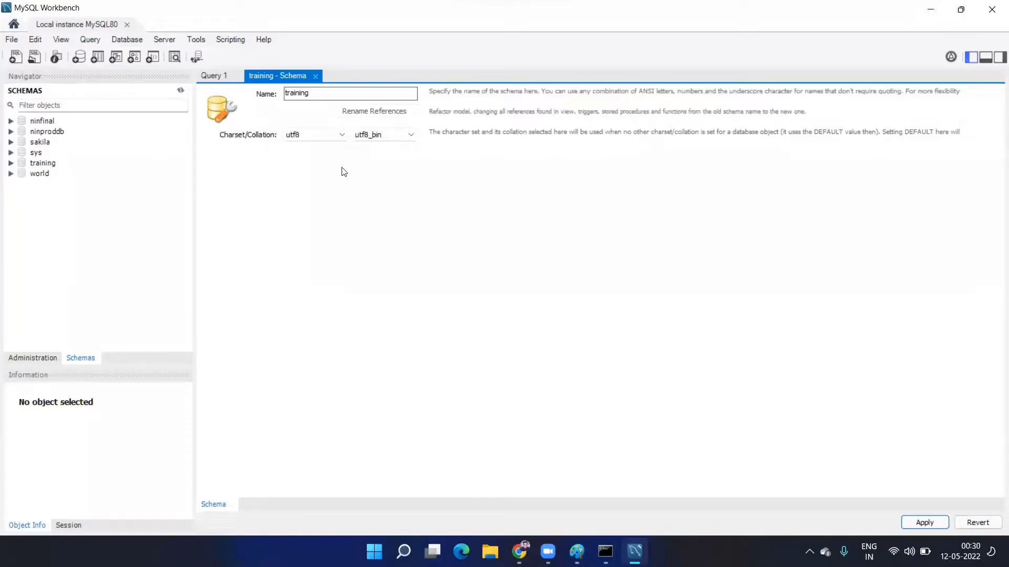
{"action": "key", "text": "super+shift+s"}
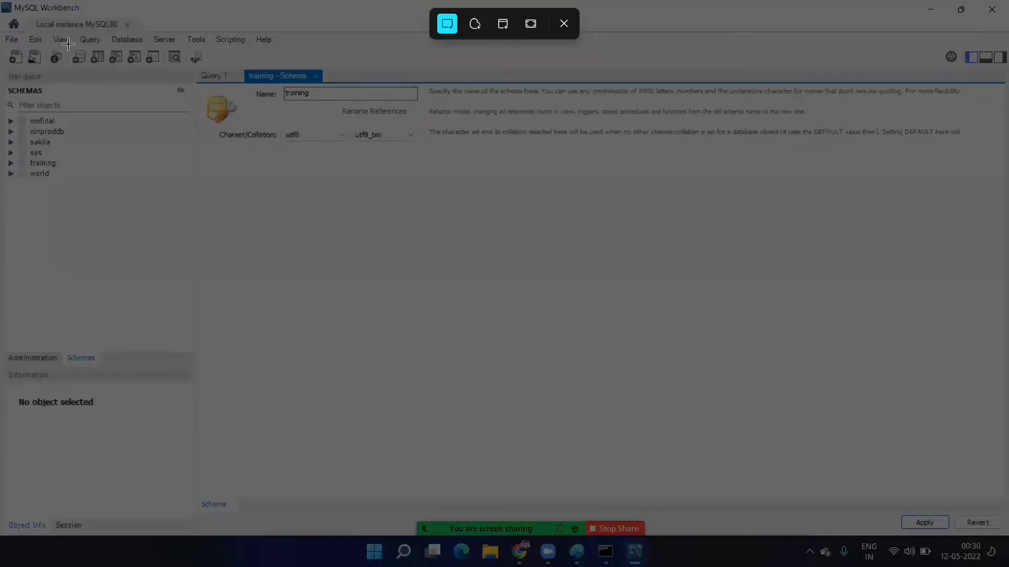
- Paste a capture of the training schema editor below the MySQL note in Paint
{"action": "left_click_drag", "start_coordinate": [69, 48], "coordinate": [446, 166]}
{"action": "left_click", "coordinate": [928, 12]}
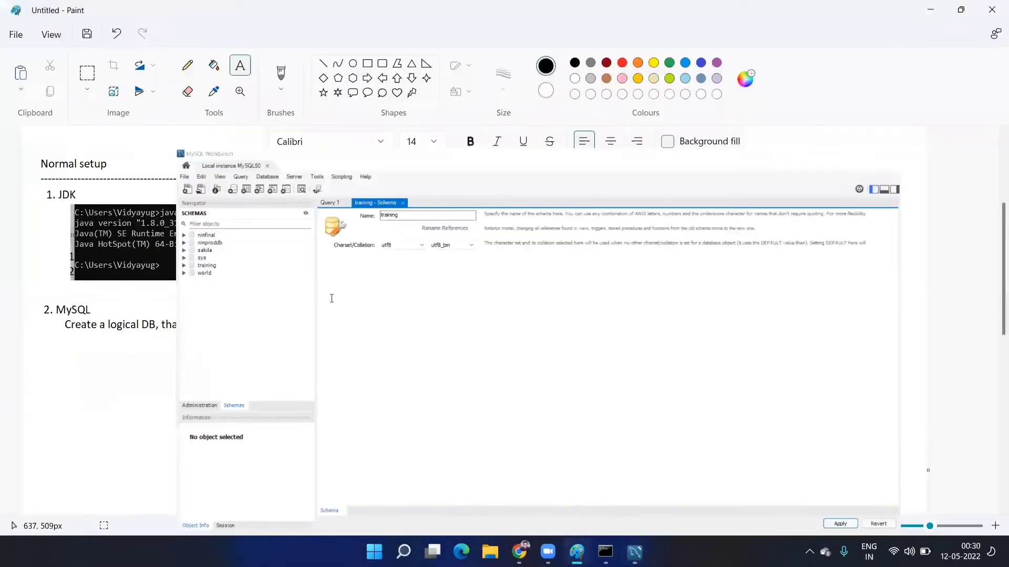
{"action": "scroll", "coordinate": [266, 349], "scroll_direction": "down", "scroll_amount": 2}
{"action": "scroll", "coordinate": [273, 367], "scroll_direction": "up", "scroll_amount": 2}
{"action": "scroll", "coordinate": [275, 382], "scroll_direction": "down", "scroll_amount": 2}
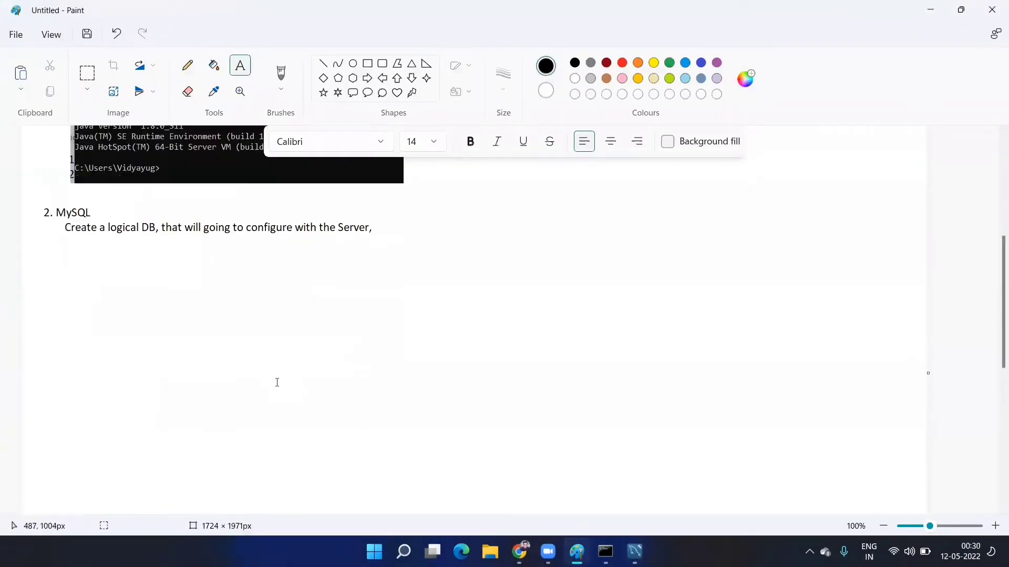
{"action": "key", "text": "ctrl+v"}
{"action": "left_click_drag", "start_coordinate": [271, 210], "coordinate": [335, 347]}
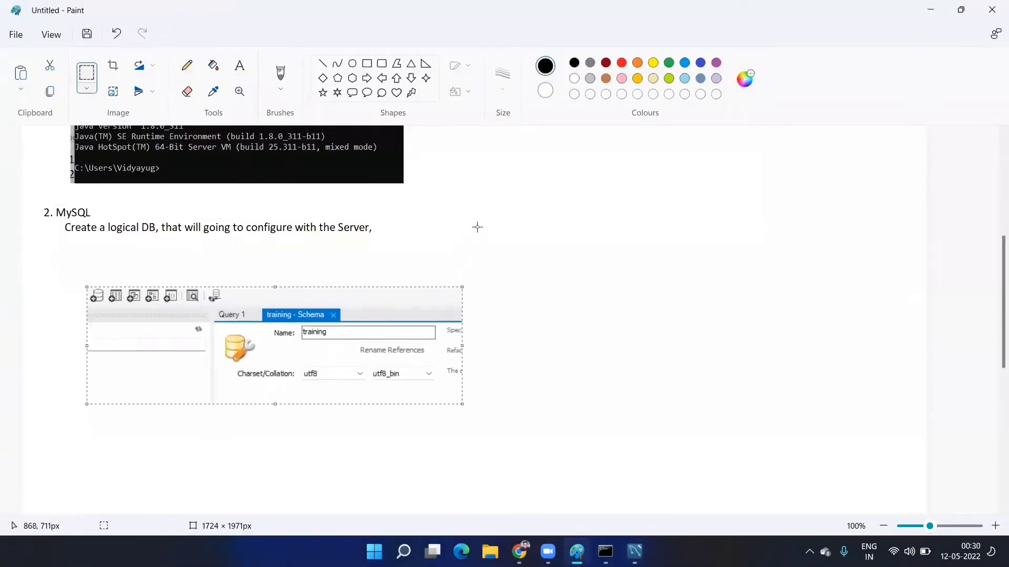
- Caption the screenshot 'go to MySQL workbench -> connect'
{"action": "left_click", "coordinate": [234, 73]}
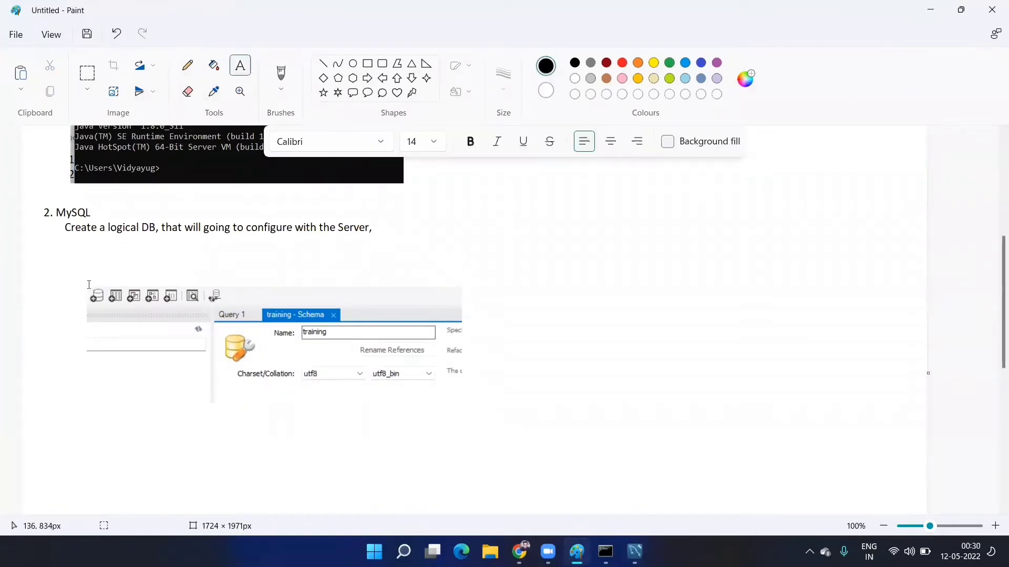
{"action": "left_click_drag", "start_coordinate": [85, 246], "coordinate": [819, 372]}
{"action": "type", "text": "gor or"}
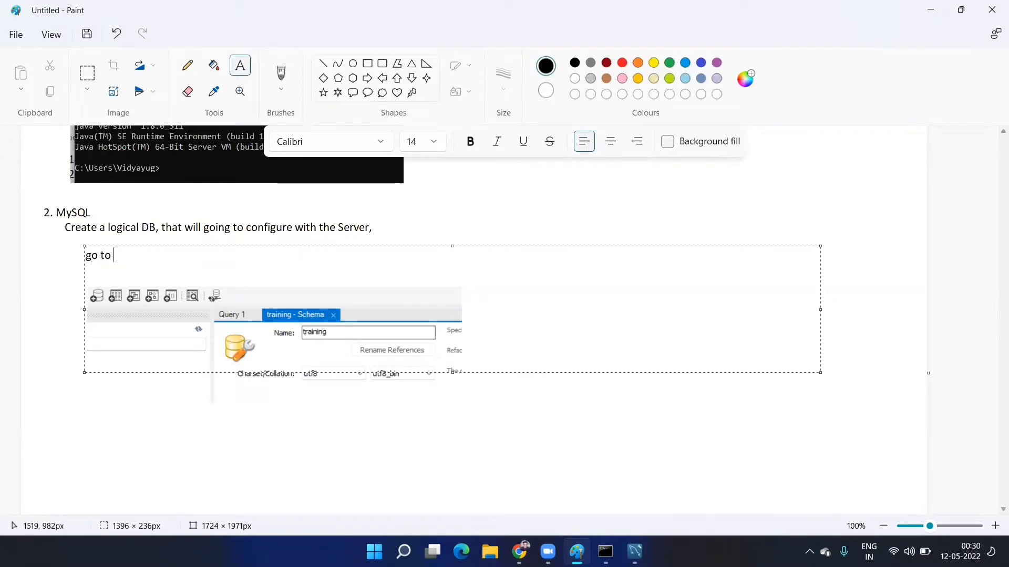
{"action": "type", "text": "to MySQL work"}
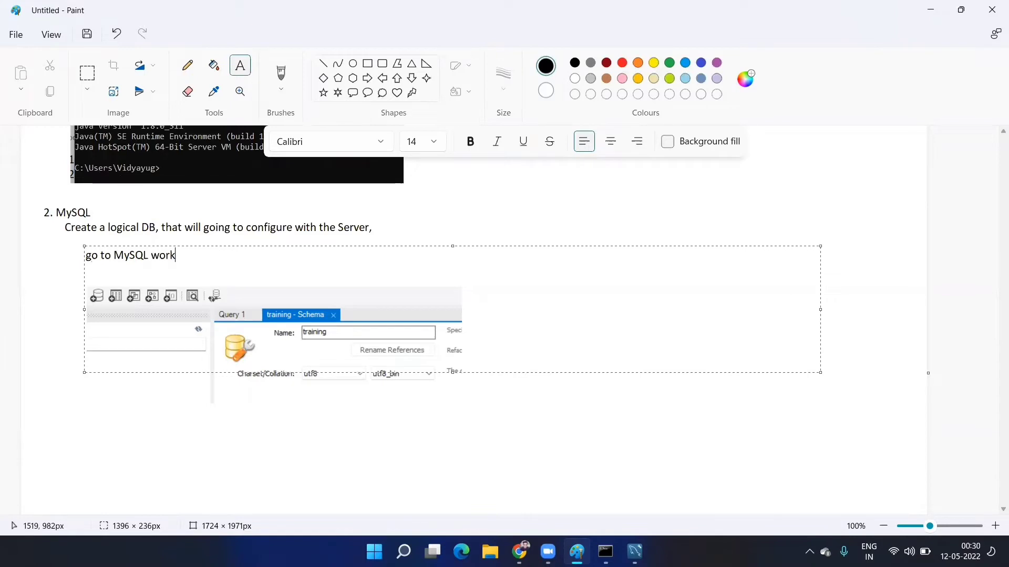
{"action": "type", "text": "bencj"}
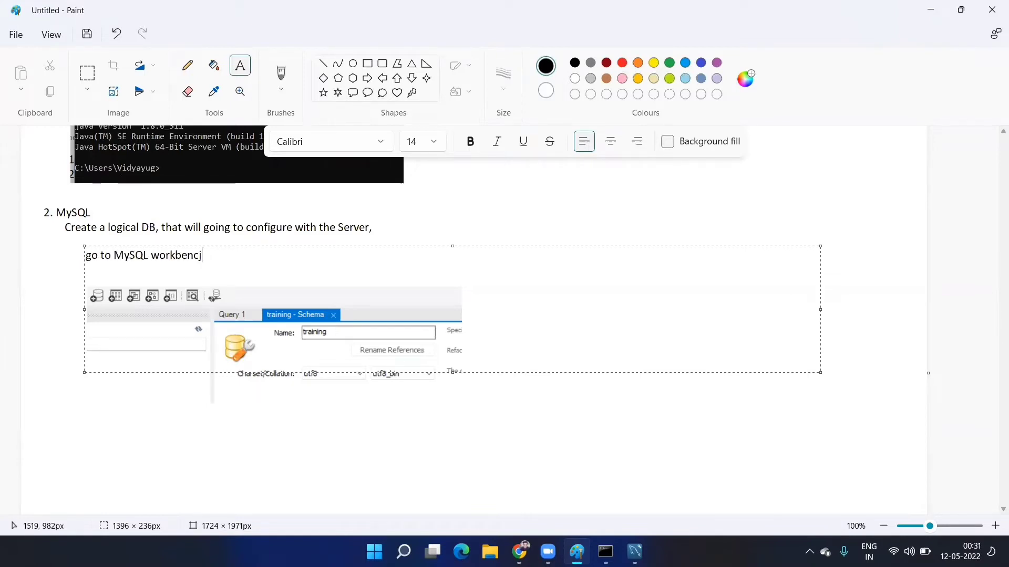
{"action": "key", "text": "BackSpace"}
{"action": "type", "text": "h"}
{"action": "key", "text": "BackSpace"}
{"action": "key", "text": "BackSpace"}
{"action": "type", "text": "-> coinnect"}
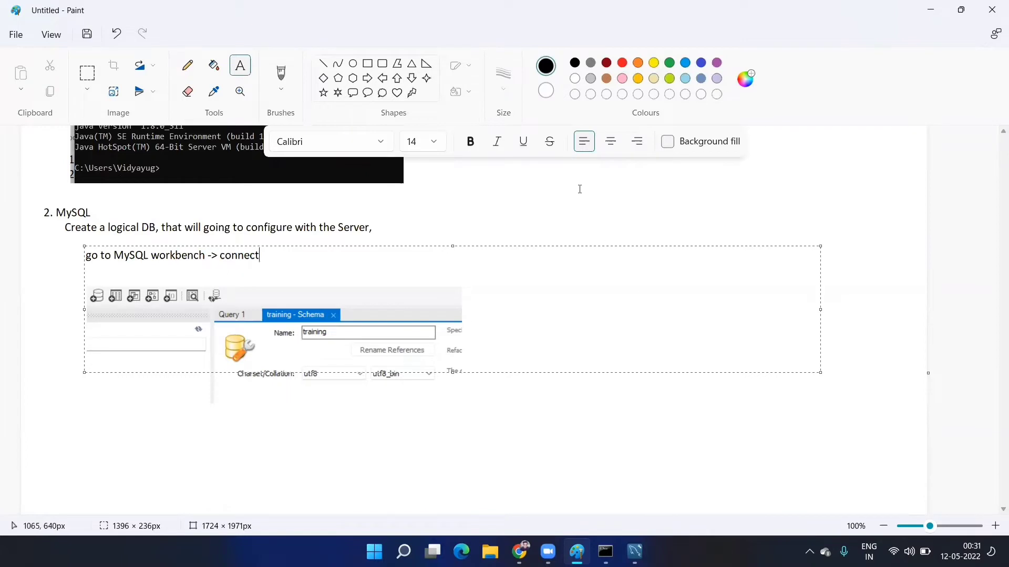
{"action": "left_click", "coordinate": [579, 189]}
- Draw red rectangles around the new-schema icon, the Name field and the Charset/Collation row
{"action": "left_click", "coordinate": [370, 65]}
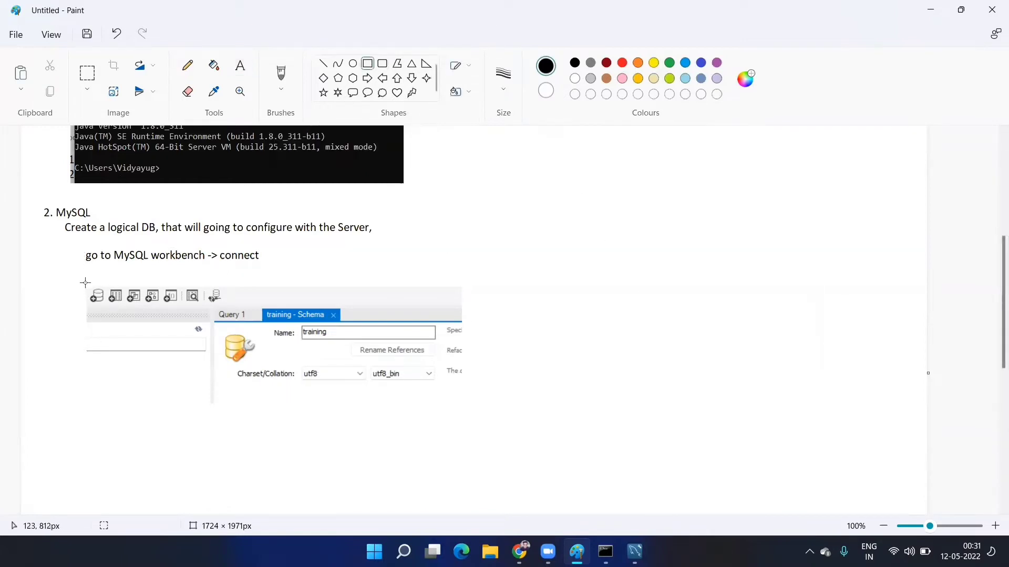
{"action": "left_click_drag", "start_coordinate": [85, 286], "coordinate": [107, 308]}
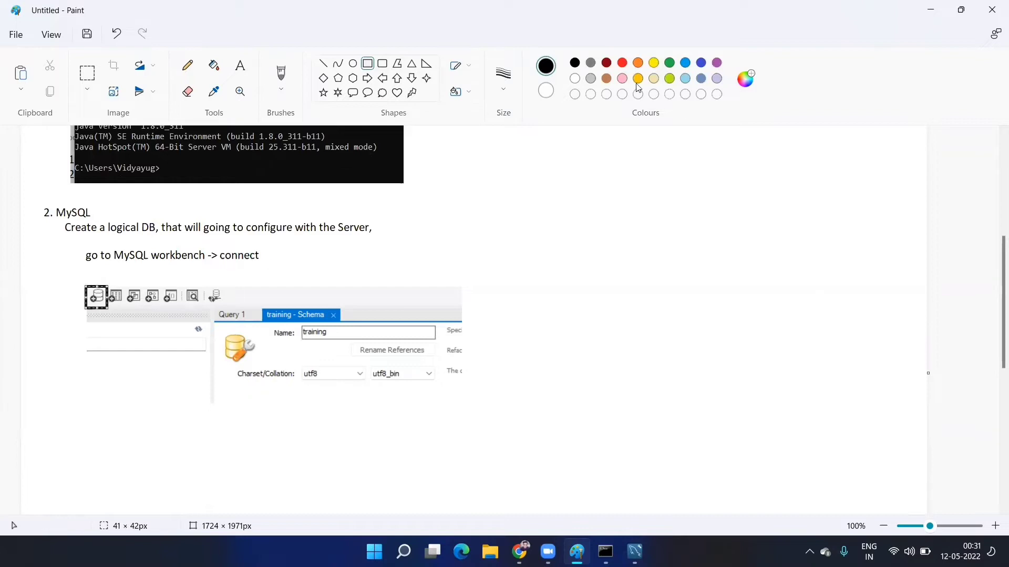
{"action": "left_click", "coordinate": [622, 64]}
{"action": "left_click", "coordinate": [473, 250]}
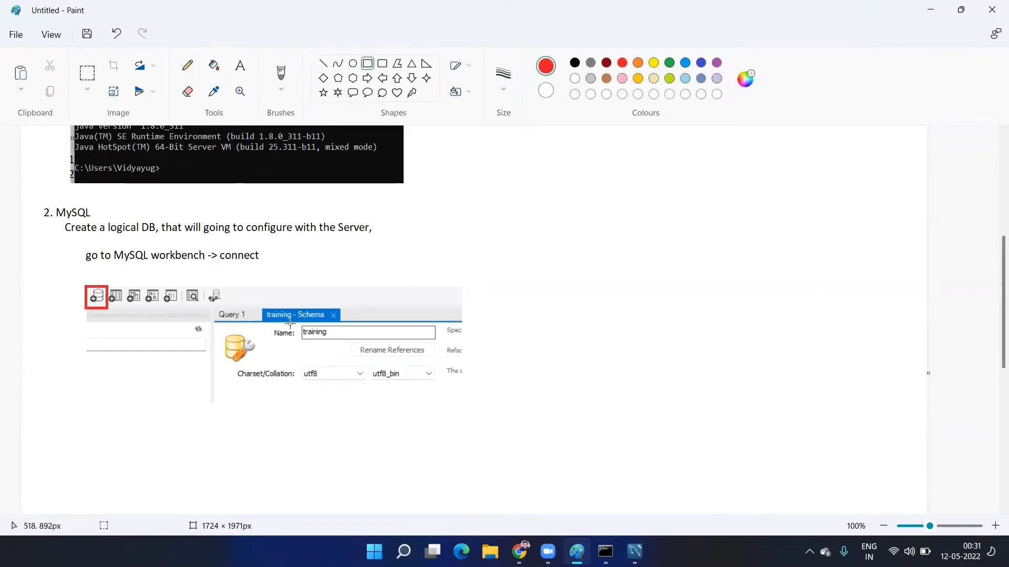
{"action": "left_click_drag", "start_coordinate": [273, 321], "coordinate": [447, 345]}
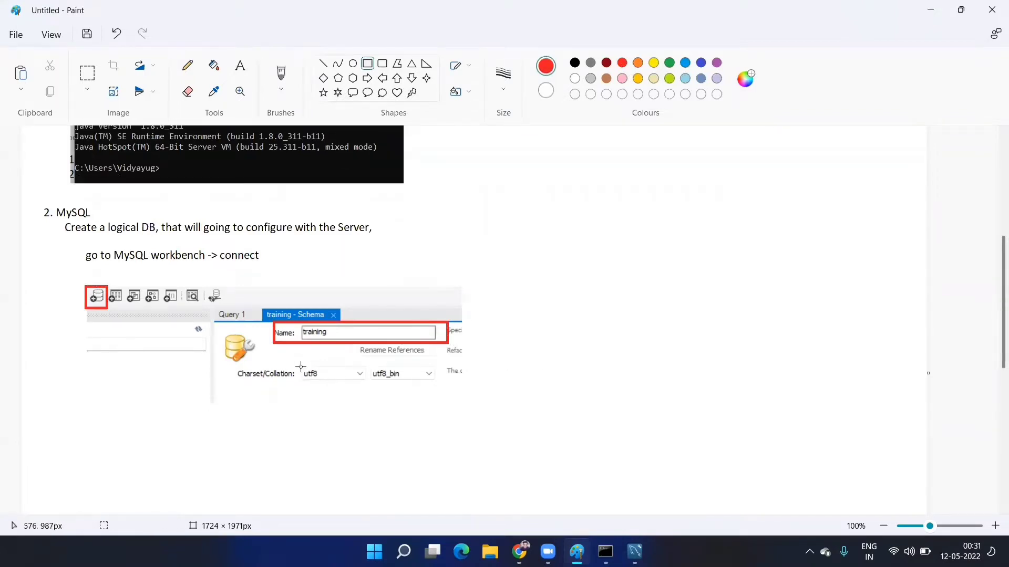
{"action": "left_click_drag", "start_coordinate": [231, 366], "coordinate": [453, 384]}
- Add the black note 'Apply-> apply -> finish' beside the collation row
{"action": "left_click", "coordinate": [240, 66]}
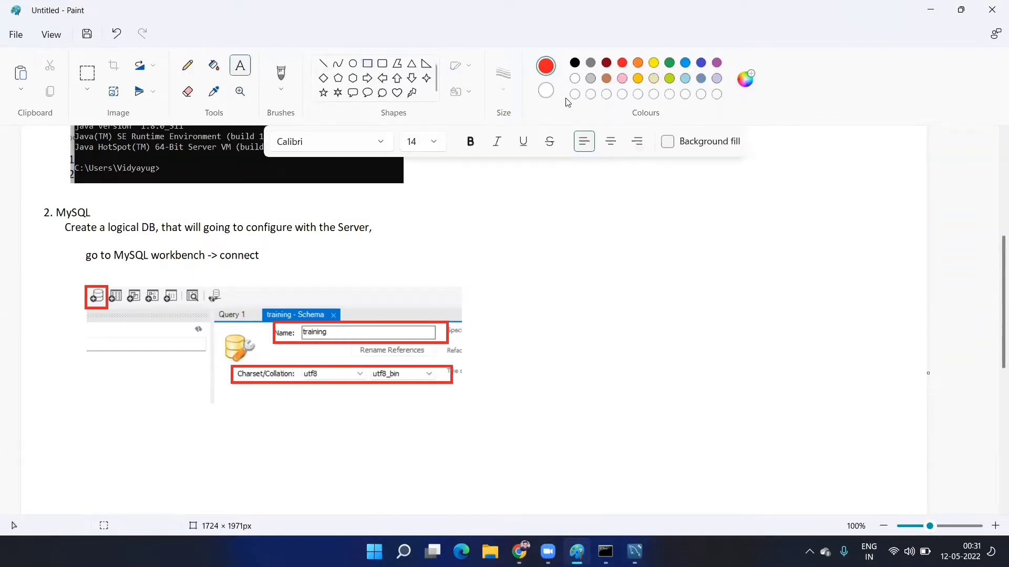
{"action": "left_click", "coordinate": [575, 64]}
{"action": "left_click", "coordinate": [470, 363]}
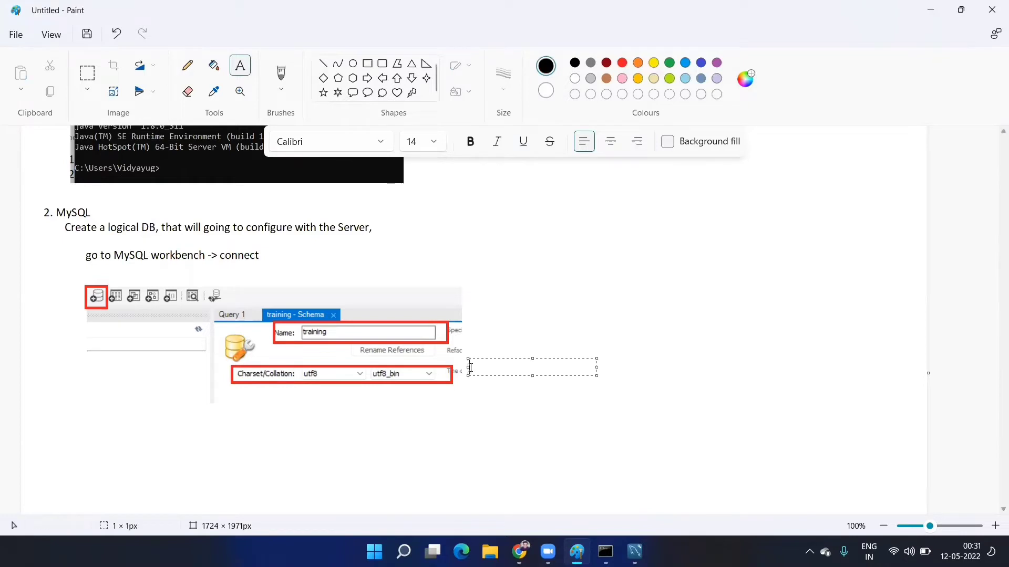
{"action": "type", "text": "Apply-> appl"}
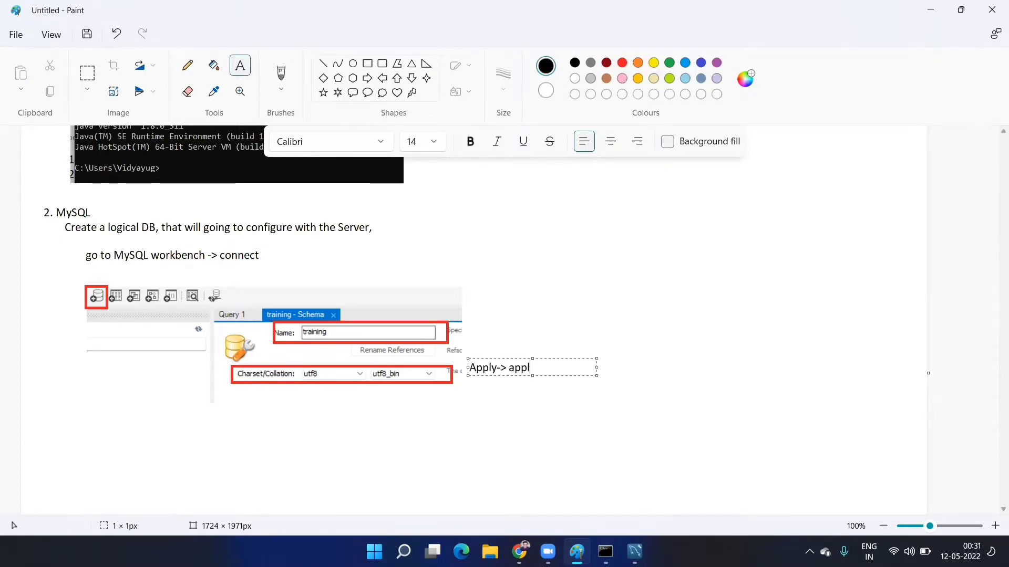
{"action": "type", "text": "y -> finisj"}
{"action": "key", "text": "BackSpace"}
{"action": "type", "text": "h"}
{"action": "left_click", "coordinate": [572, 504]}
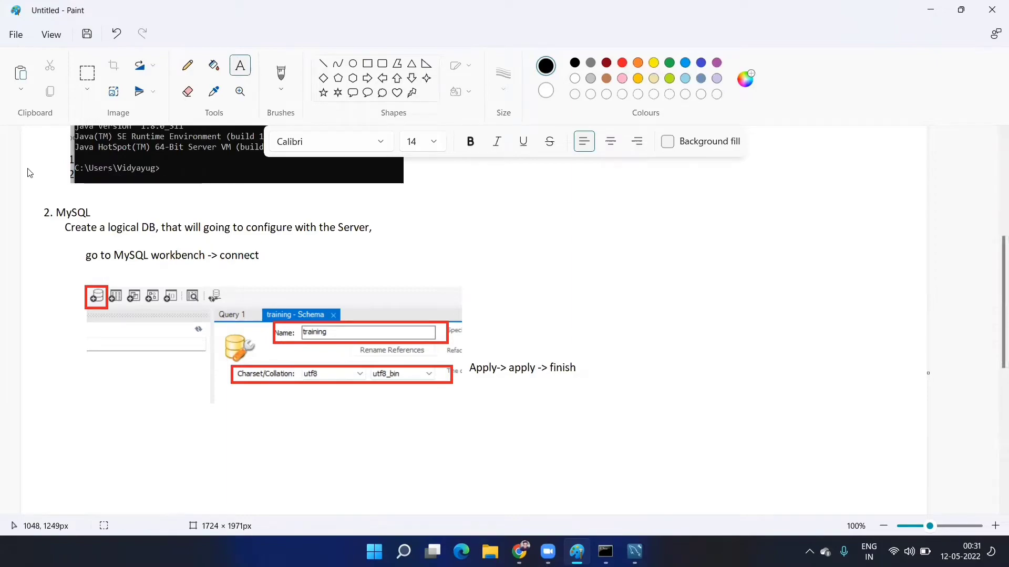
- Paste a snip of the training and world schema rows below the screenshot and box training in black
{"action": "key", "text": "alt+Tab"}
{"action": "key", "text": "super+shift+s"}
{"action": "mouse_move", "coordinate": [1, 154]}
{"action": "left_mouse_down"}
{"action": "mouse_move", "coordinate": [96, 180]}
{"action": "mouse_move", "coordinate": [155, 180]}
{"action": "left_mouse_up"}
{"action": "key", "text": "alt+Tab"}
{"action": "key", "text": "ctrl+v"}
{"action": "left_click_drag", "start_coordinate": [121, 167], "coordinate": [316, 449]}
{"action": "left_click", "coordinate": [487, 426]}
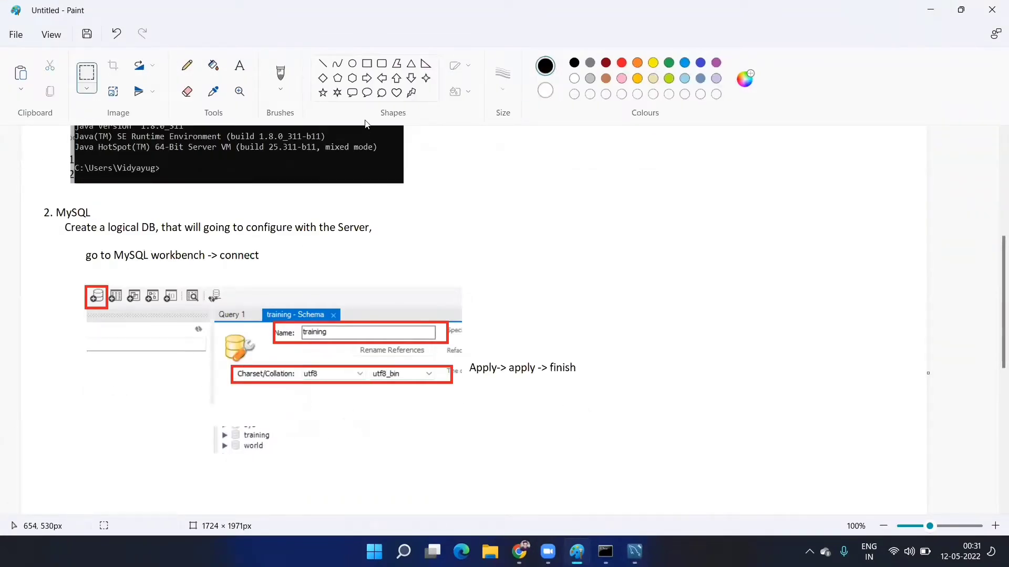
{"action": "left_click", "coordinate": [367, 64]}
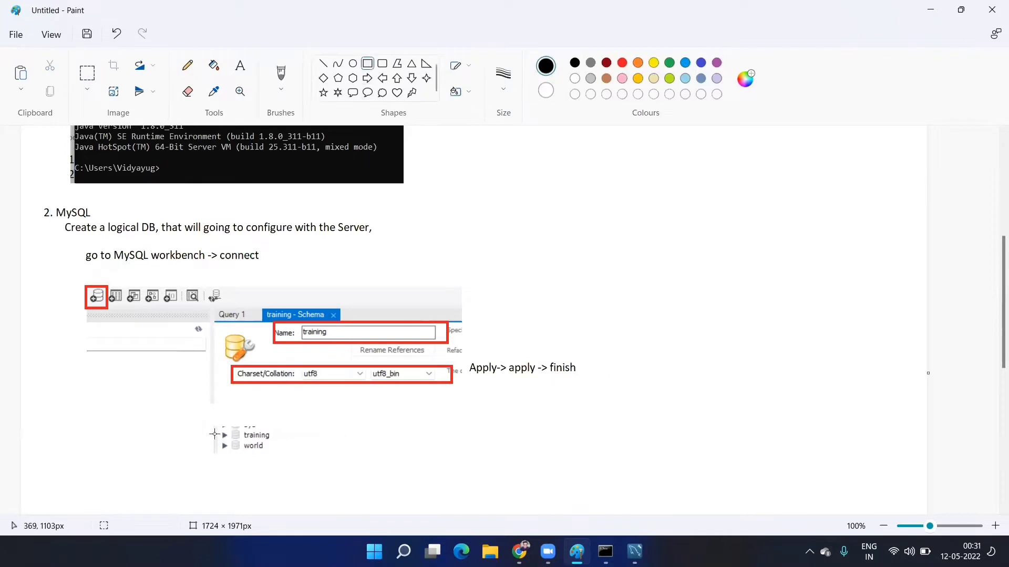
{"action": "left_click_drag", "start_coordinate": [215, 428], "coordinate": [290, 444]}
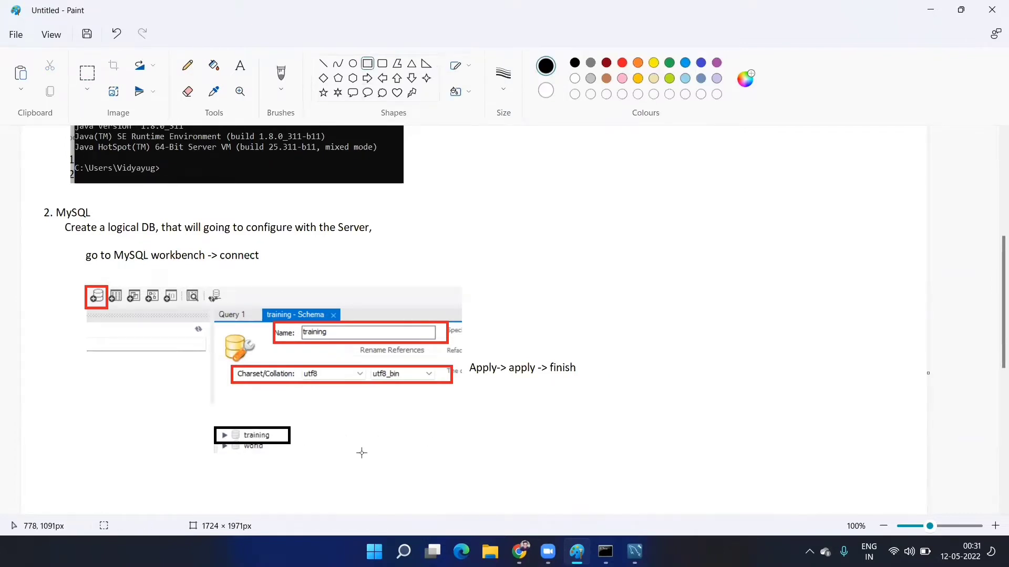
{"action": "key", "text": "alt+Tab"}
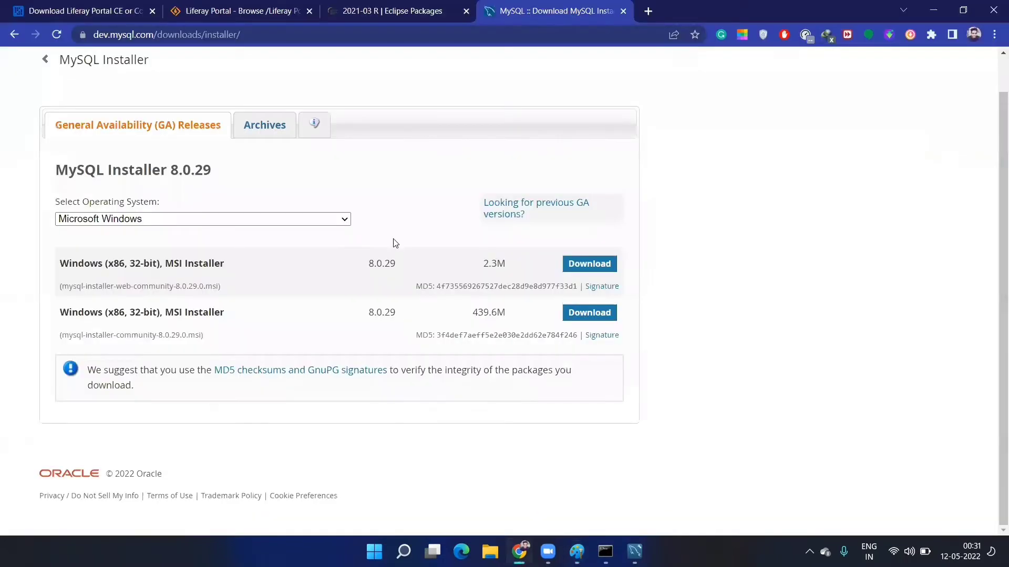
- Bring a capture of the MySQL Installer 8.0.29 download options into the Paint notes
{"action": "scroll", "coordinate": [415, 415], "scroll_direction": "up", "scroll_amount": 1}
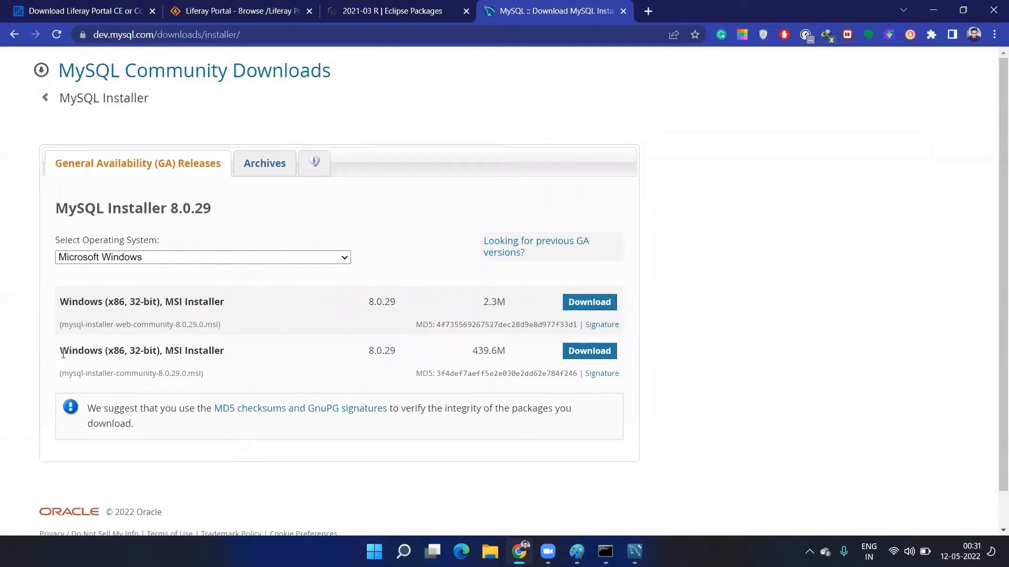
{"action": "left_click_drag", "start_coordinate": [63, 354], "coordinate": [603, 364]}
{"action": "left_click", "coordinate": [722, 385]}
{"action": "key", "text": "alt+Tab"}
{"action": "mouse_move", "coordinate": [768, 191]}
{"action": "left_mouse_down"}
{"action": "mouse_move", "coordinate": [727, 219]}
{"action": "mouse_move", "coordinate": [678, 204]}
{"action": "mouse_move", "coordinate": [706, 228]}
{"action": "left_mouse_up"}
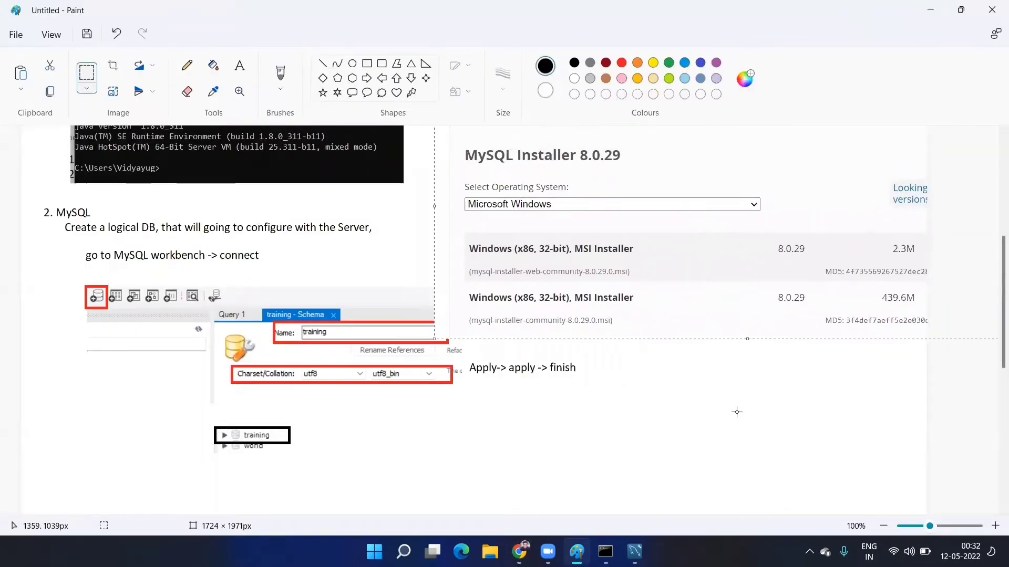
- Re-paste the MySQL Installer screenshot and position it in the middle of the canvas
{"action": "key", "text": "ctrl+z"}
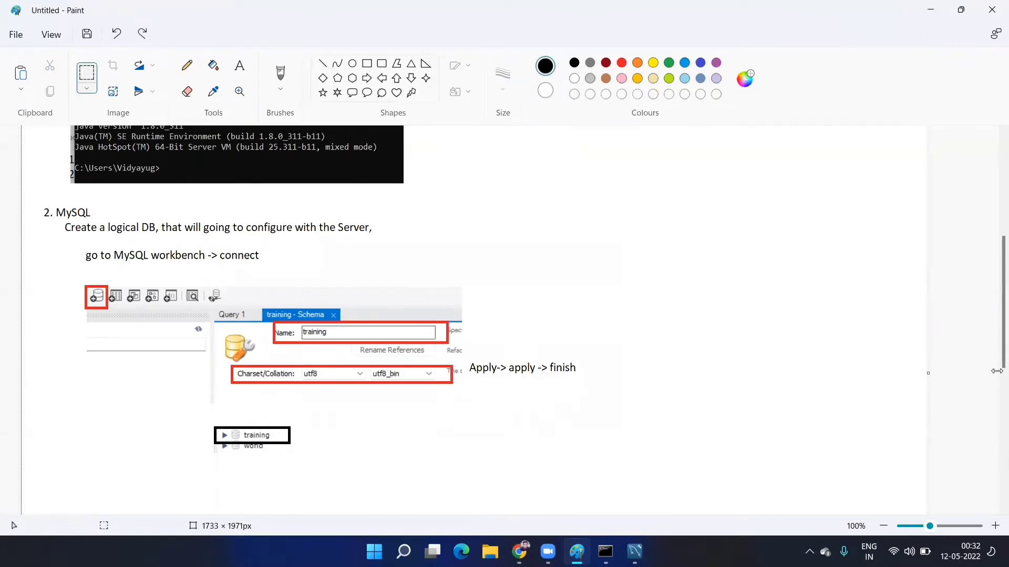
{"action": "key", "text": "ctrl+y"}
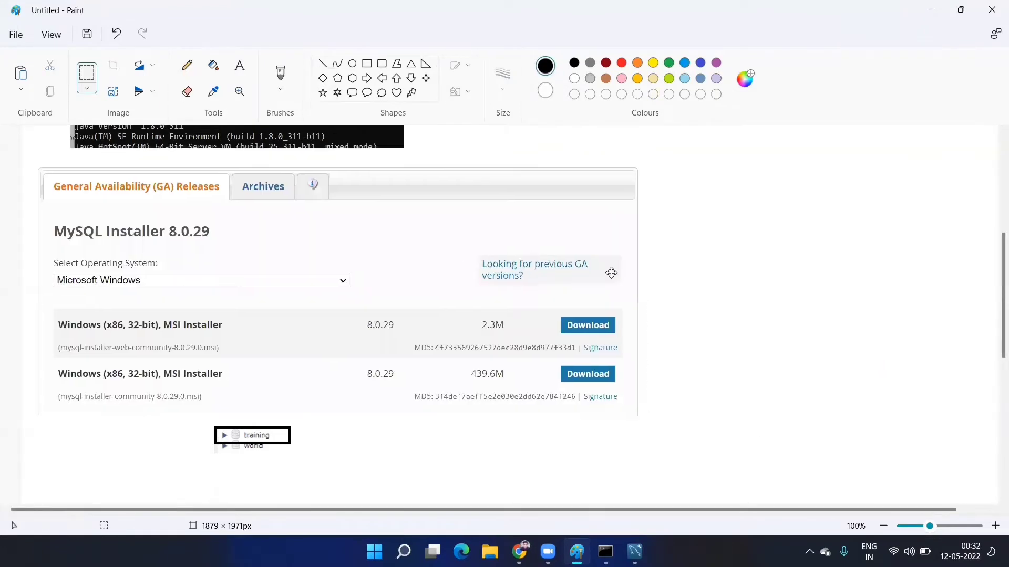
{"action": "mouse_move", "coordinate": [611, 273]}
{"action": "left_mouse_down"}
{"action": "mouse_move", "coordinate": [904, 244]}
{"action": "mouse_move", "coordinate": [903, 209]}
{"action": "left_mouse_up"}
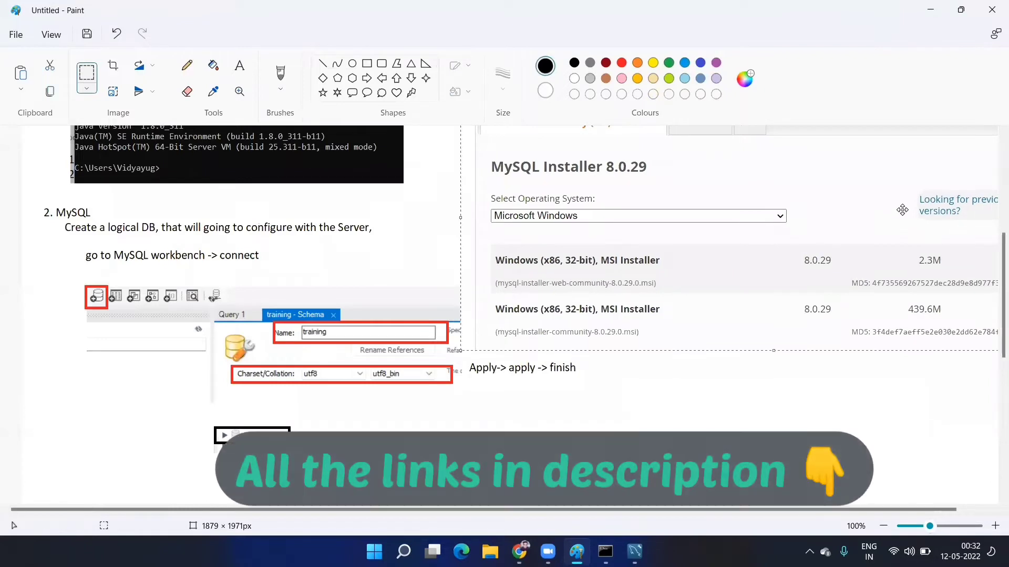
{"action": "scroll", "coordinate": [871, 322], "scroll_direction": "down", "scroll_amount": 3}
{"action": "scroll", "coordinate": [320, 318], "scroll_direction": "up", "scroll_amount": 2}
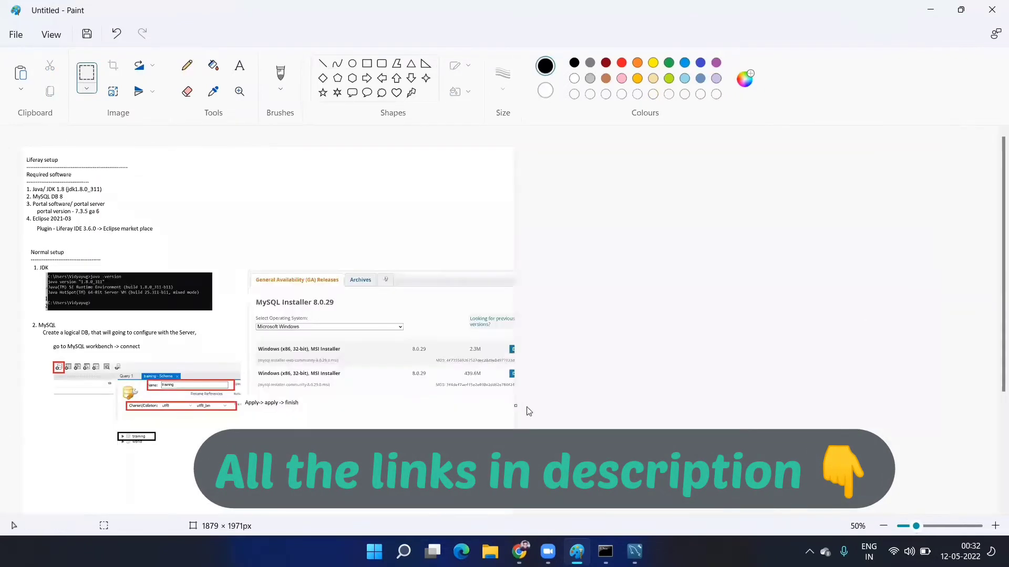
{"action": "key", "text": "ctrl+z"}
{"action": "key", "text": "ctrl+v"}
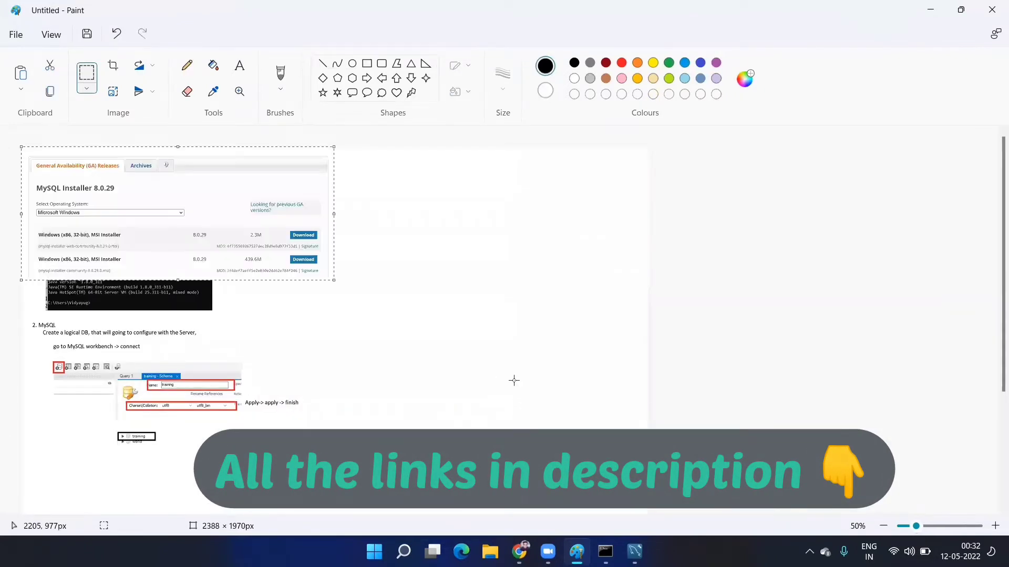
{"action": "mouse_move", "coordinate": [280, 235]}
{"action": "left_mouse_down"}
{"action": "mouse_move", "coordinate": [494, 336]}
{"action": "mouse_move", "coordinate": [496, 322]}
{"action": "left_mouse_up"}
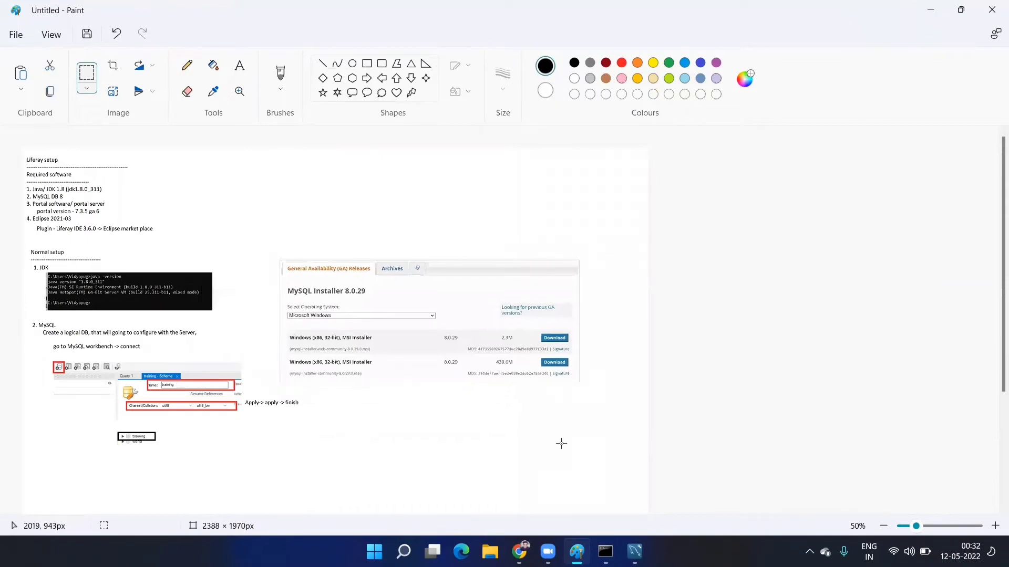
{"action": "scroll", "coordinate": [561, 467], "scroll_direction": "up", "scroll_amount": 1}
{"action": "scroll", "coordinate": [546, 408], "scroll_direction": "down", "scroll_amount": 5}
{"action": "scroll", "coordinate": [557, 366], "scroll_direction": "up", "scroll_amount": 2}
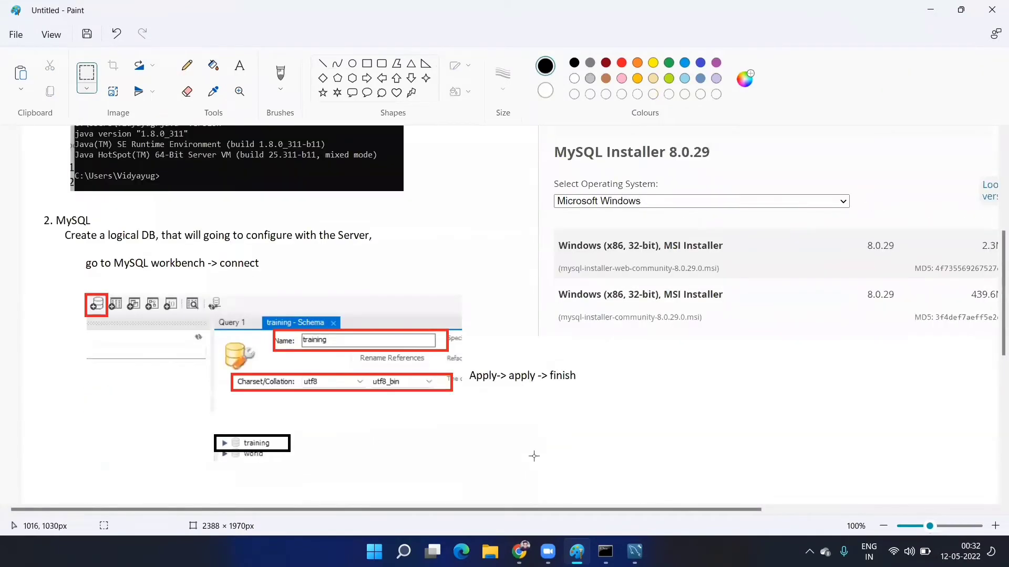
{"action": "left_click_drag", "start_coordinate": [517, 510], "coordinate": [683, 514]}
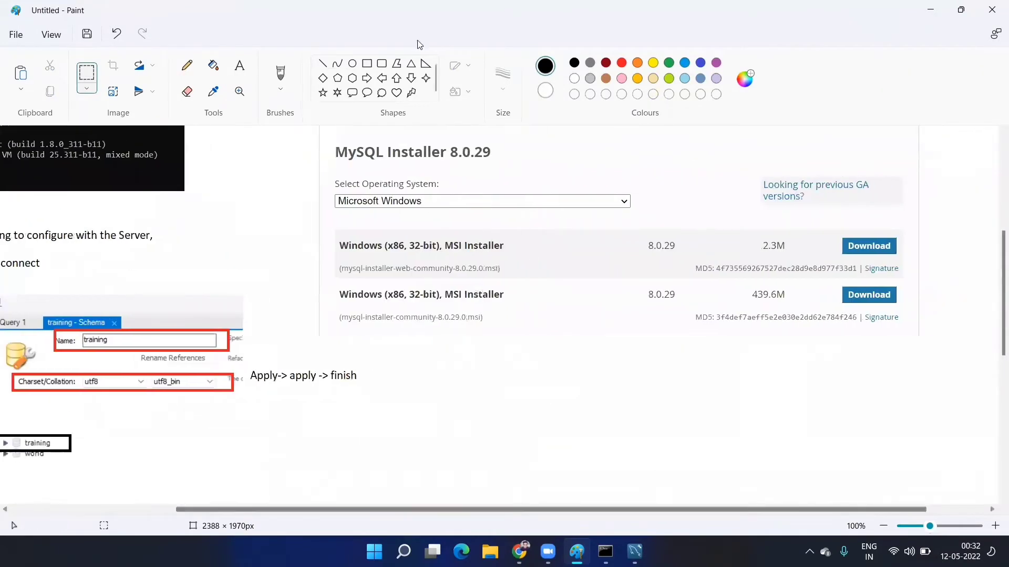
- Outline the 439.6M full-installer row in red
{"action": "left_click_drag", "start_coordinate": [333, 281], "coordinate": [882, 334]}
{"action": "left_click", "coordinate": [366, 63]}
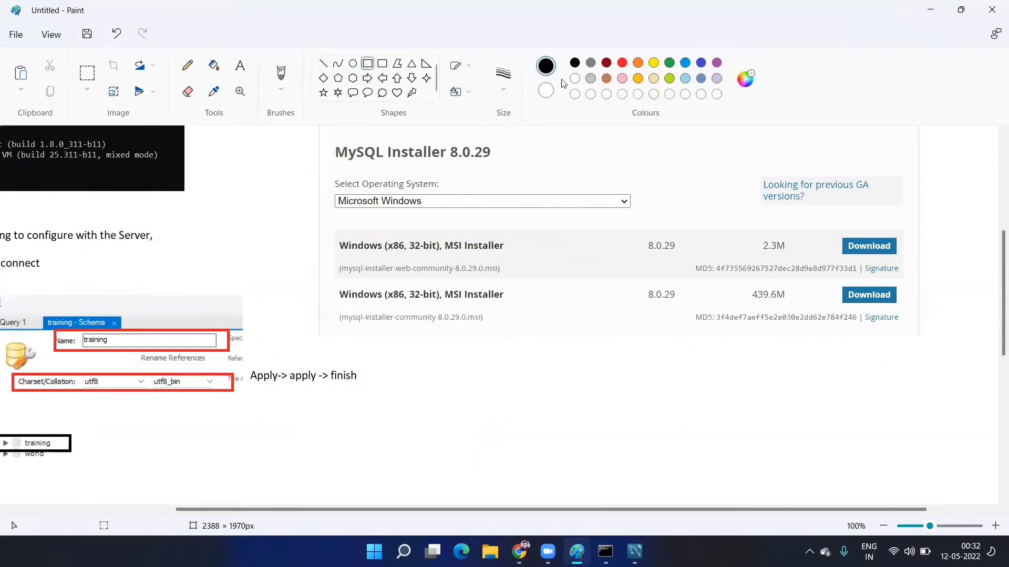
{"action": "left_click", "coordinate": [621, 63]}
{"action": "left_click_drag", "start_coordinate": [332, 279], "coordinate": [907, 334]}
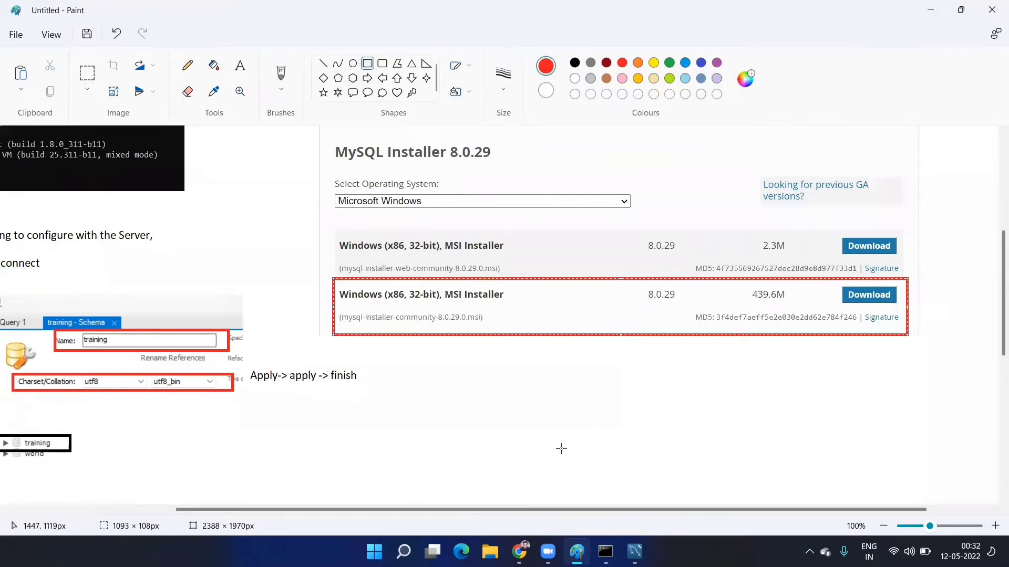
{"action": "left_click", "coordinate": [560, 448]}
{"action": "left_click_drag", "start_coordinate": [585, 515], "coordinate": [326, 514]}
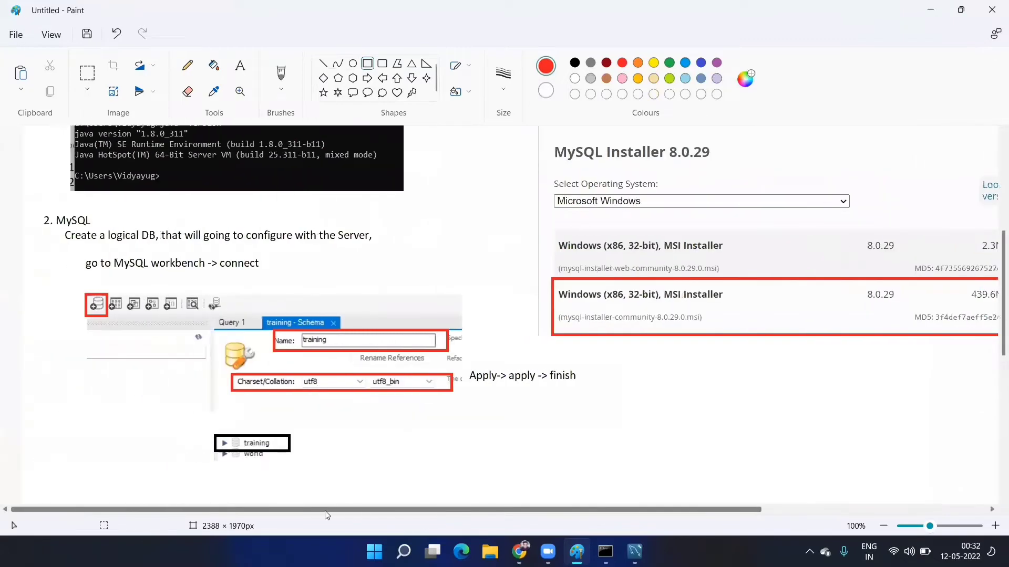
{"action": "scroll", "coordinate": [380, 409], "scroll_direction": "up", "scroll_amount": 5}
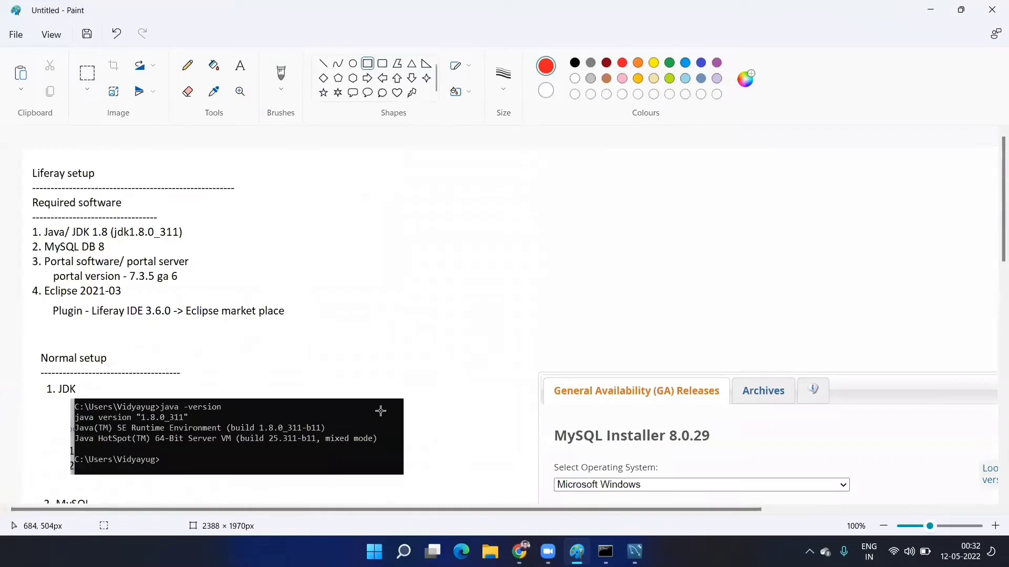
{"action": "scroll", "coordinate": [380, 411], "scroll_direction": "down", "scroll_amount": 4}
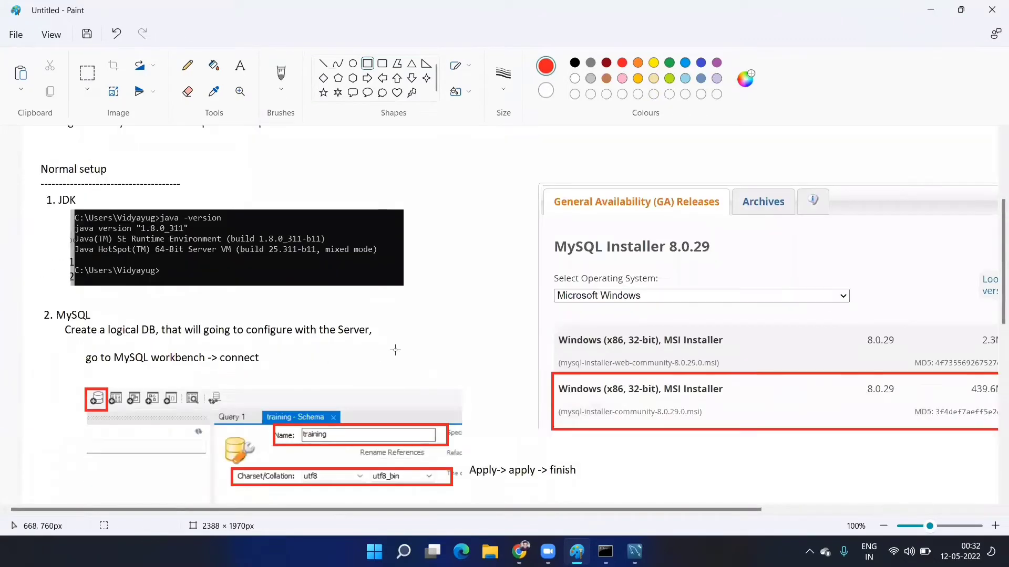
{"action": "scroll", "coordinate": [203, 298], "scroll_direction": "up", "scroll_amount": 3}
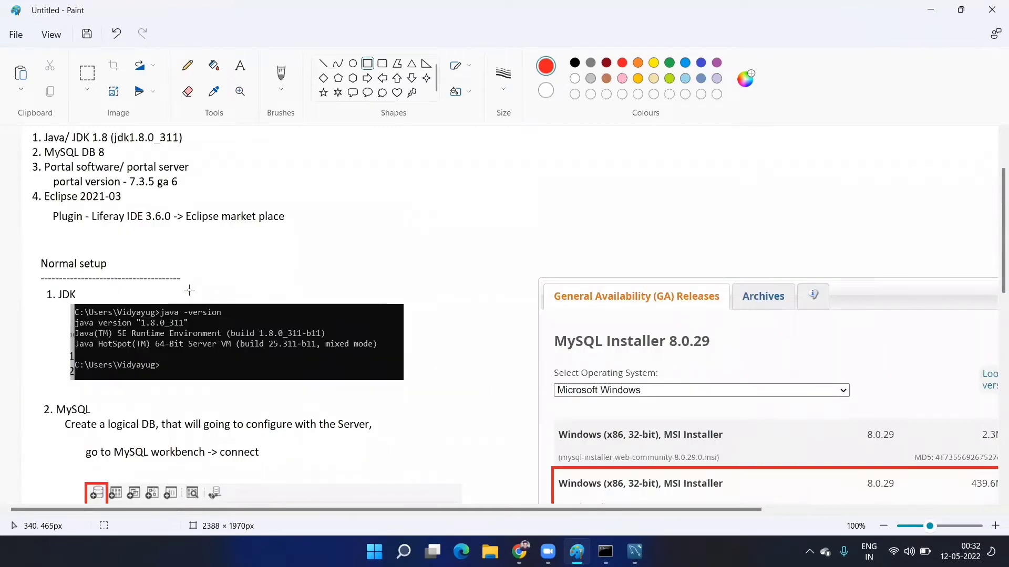
{"action": "scroll", "coordinate": [75, 243], "scroll_direction": "down", "scroll_amount": 3}
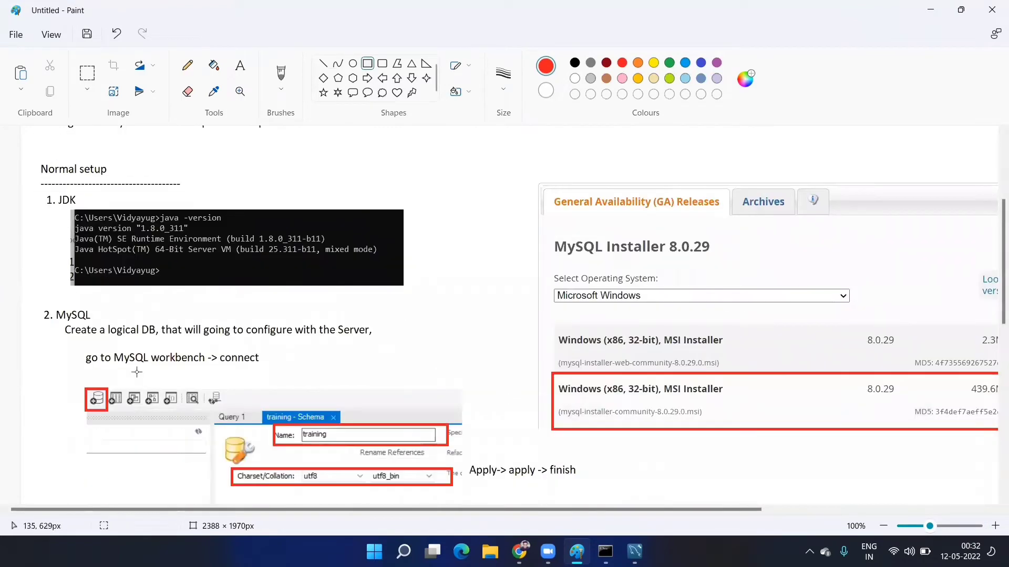
{"action": "scroll", "coordinate": [97, 320], "scroll_direction": "up", "scroll_amount": 3}
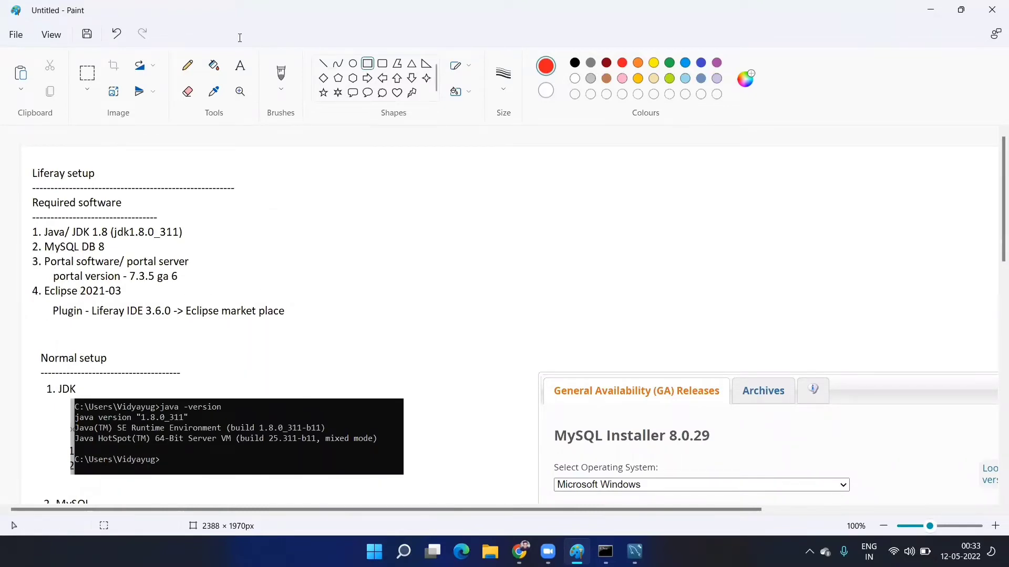
- Set the Liferay Portal download to Bundled with Tomcat (7-Zip) and snip the download card
{"action": "key", "text": "alt+Tab"}
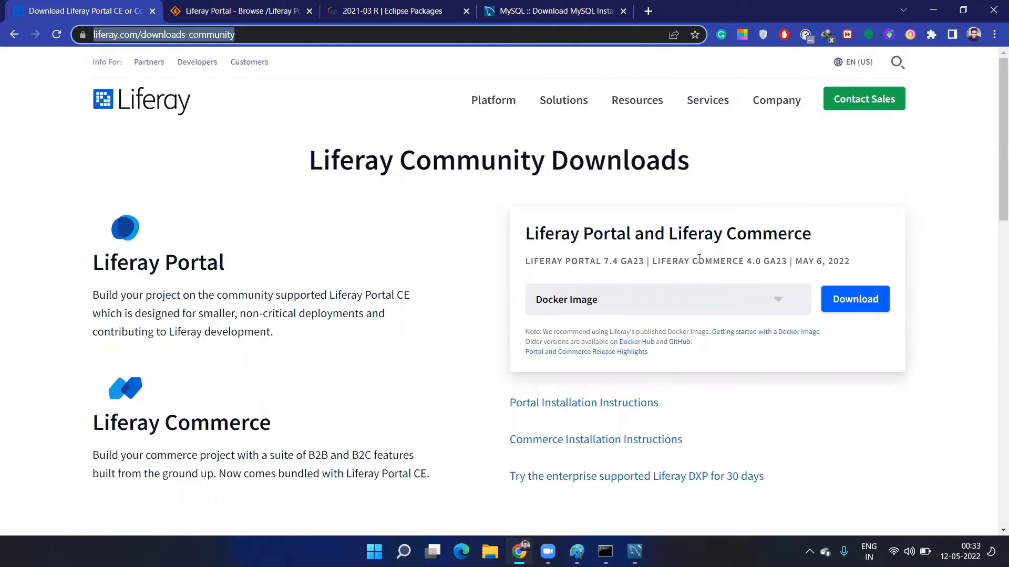
{"action": "left_click", "coordinate": [769, 302]}
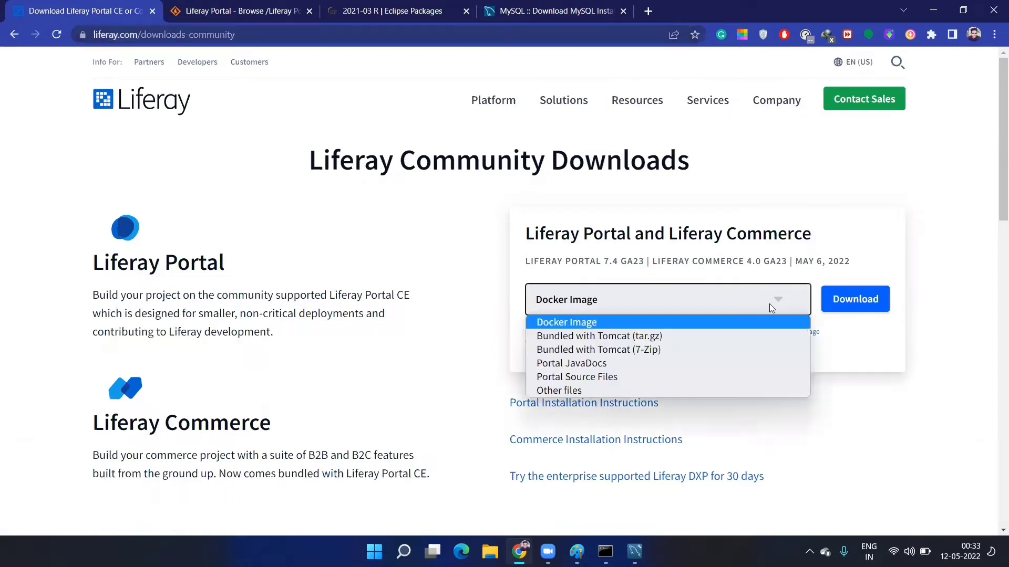
{"action": "left_click", "coordinate": [645, 354]}
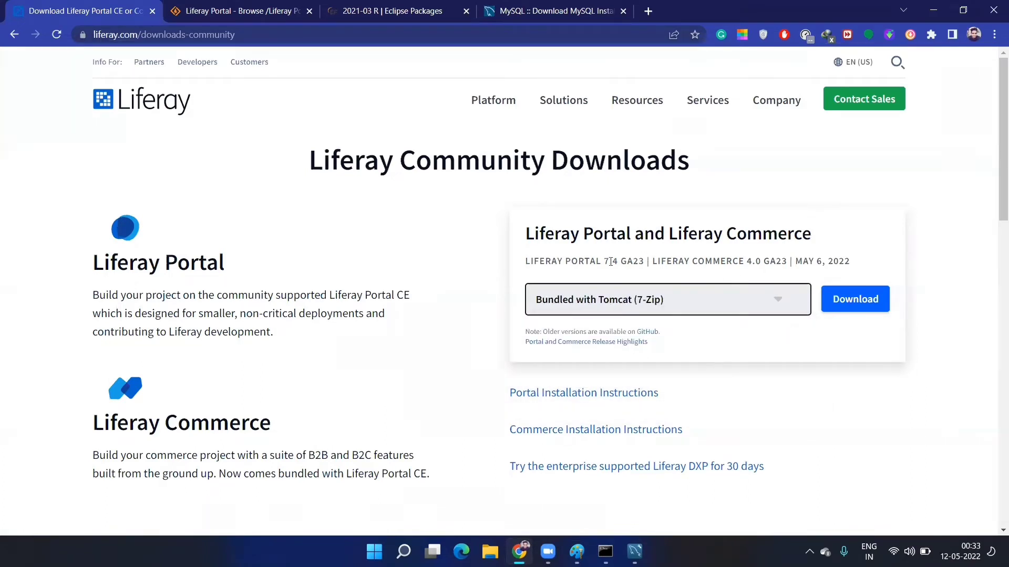
{"action": "left_click_drag", "start_coordinate": [601, 260], "coordinate": [613, 260]}
{"action": "left_click", "coordinate": [705, 299]}
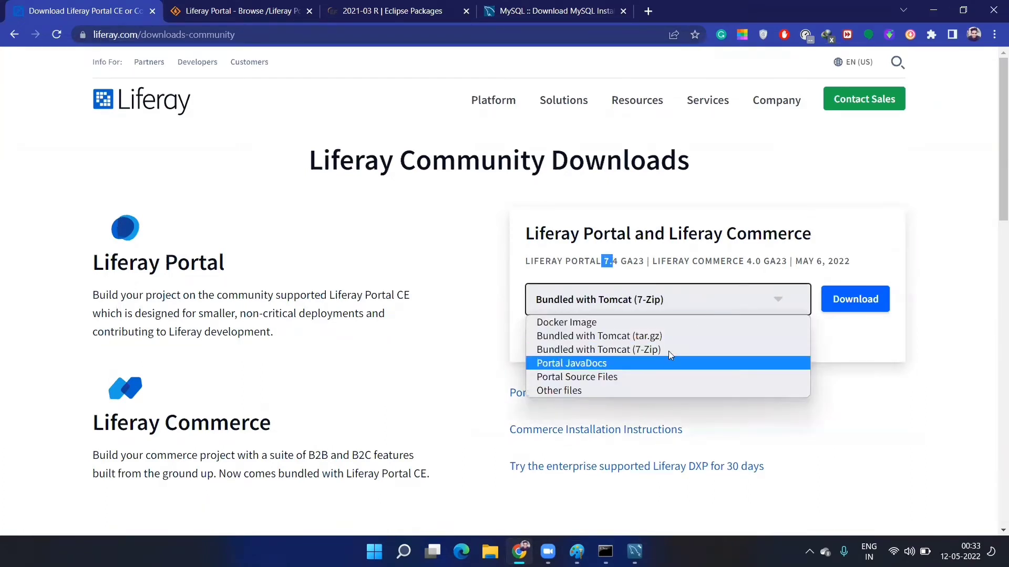
{"action": "left_click", "coordinate": [758, 357]}
{"action": "left_click", "coordinate": [929, 324]}
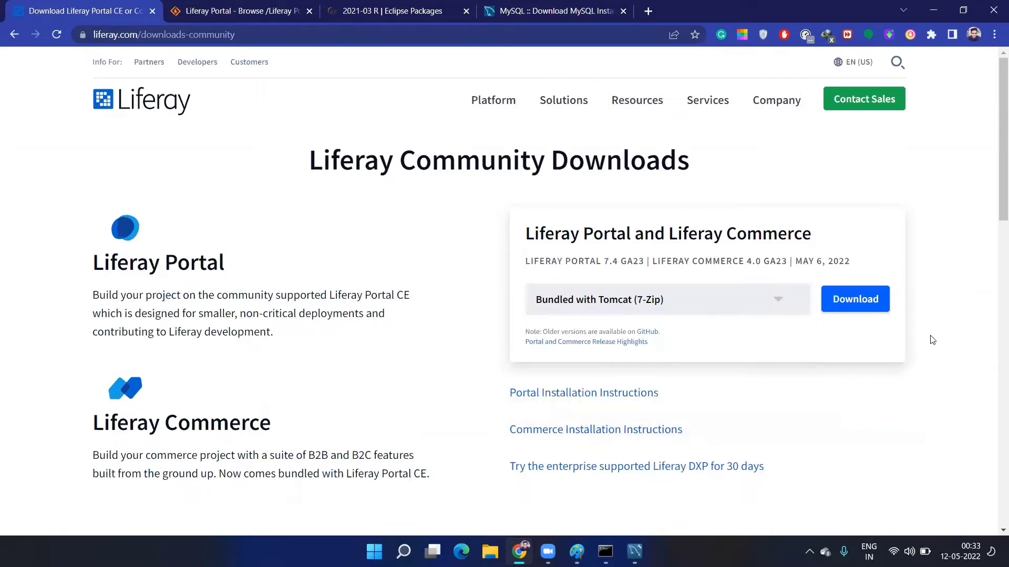
{"action": "key", "text": "super+shift+s"}
{"action": "left_click_drag", "start_coordinate": [503, 201], "coordinate": [908, 362]}
- Add a black '3. Liferay portal' heading below the MySQL notes
{"action": "key", "text": "alt+Tab"}
{"action": "left_click_drag", "start_coordinate": [64, 288], "coordinate": [922, 443]}
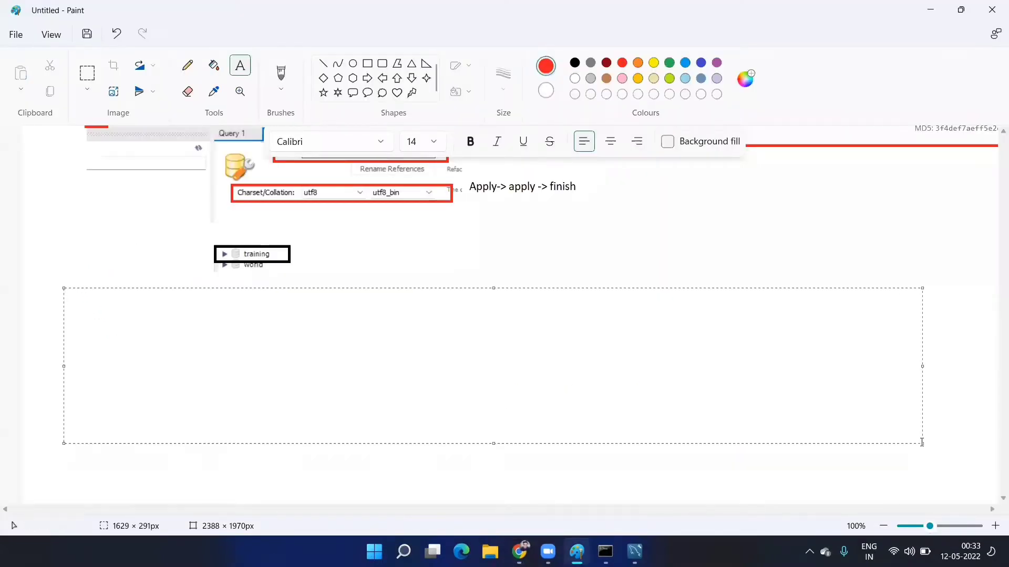
{"action": "key", "text": "ctrl+a"}
{"action": "left_click", "coordinate": [574, 64]}
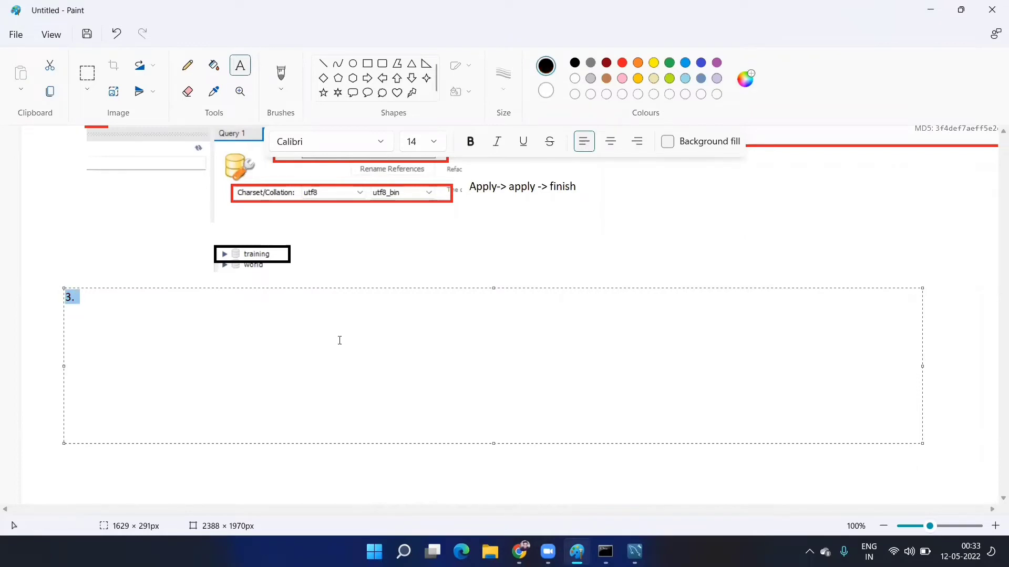
{"action": "key", "text": "End"}
{"action": "type", "text": "Liferat"}
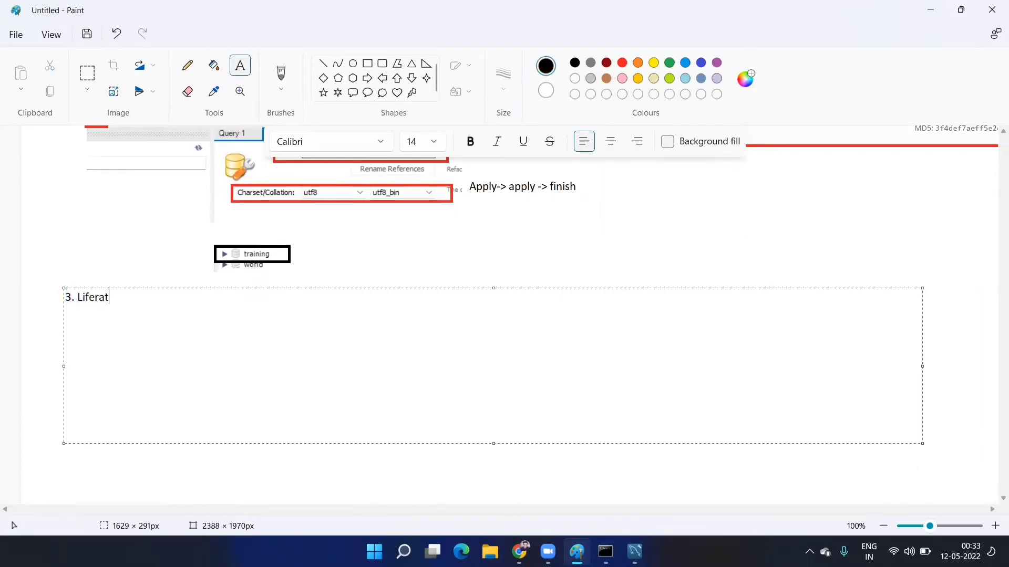
{"action": "type", "text": " portql"}
- Paste the Liferay download snip under the heading and box the Tomcat (7-Zip) choice and Download button in black
{"action": "key", "text": "ctrl+v"}
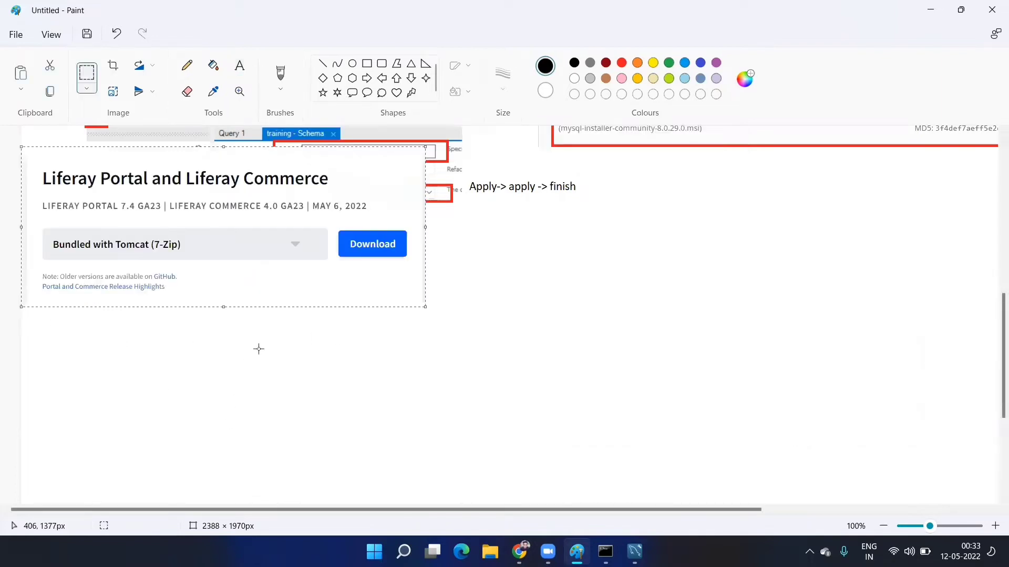
{"action": "left_click_drag", "start_coordinate": [288, 235], "coordinate": [362, 396]}
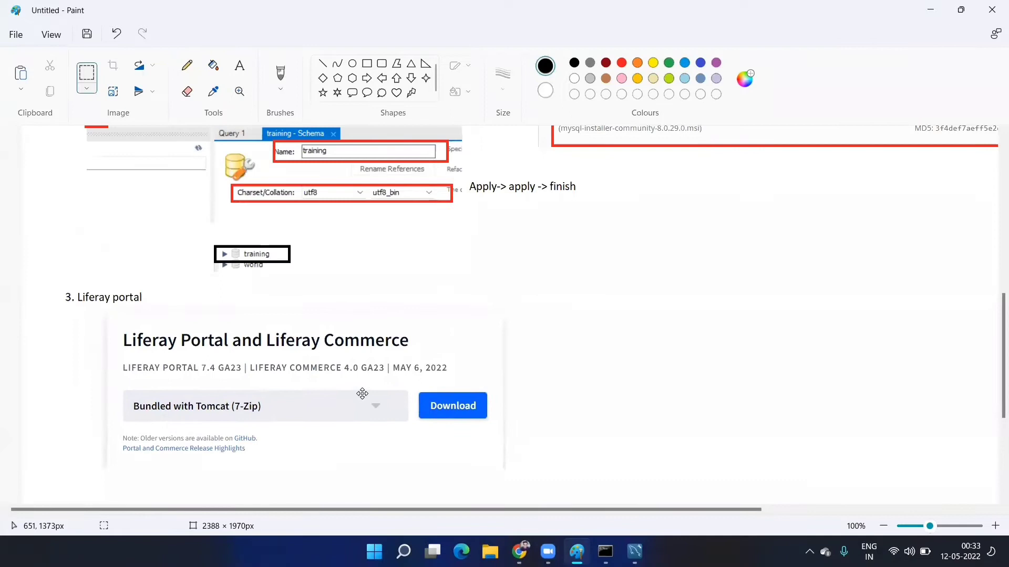
{"action": "left_click", "coordinate": [563, 372]}
{"action": "left_click", "coordinate": [367, 63]}
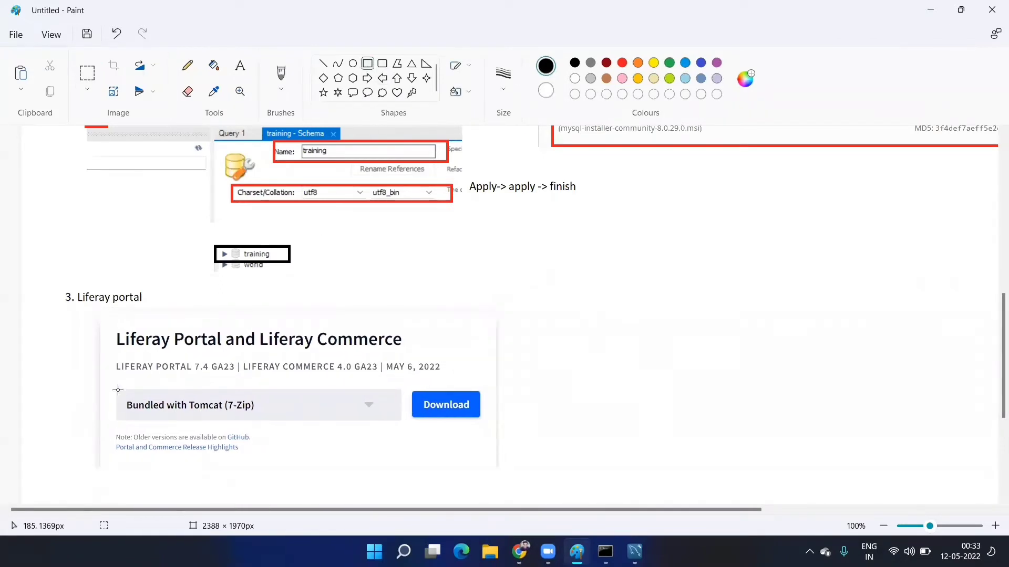
{"action": "left_click_drag", "start_coordinate": [108, 380], "coordinate": [404, 426]}
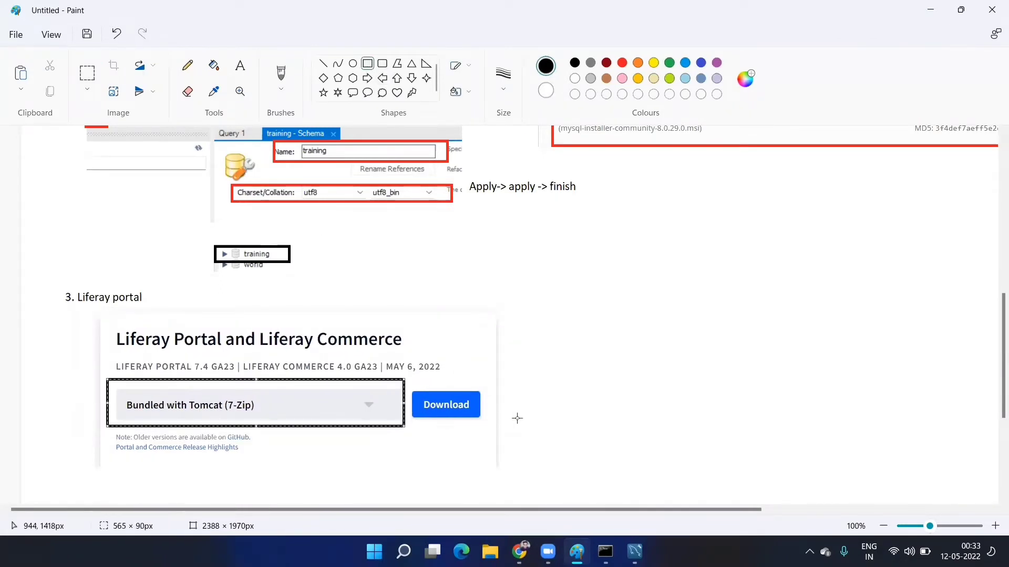
{"action": "left_click_drag", "start_coordinate": [409, 381], "coordinate": [488, 423]}
{"action": "left_click", "coordinate": [513, 381]}
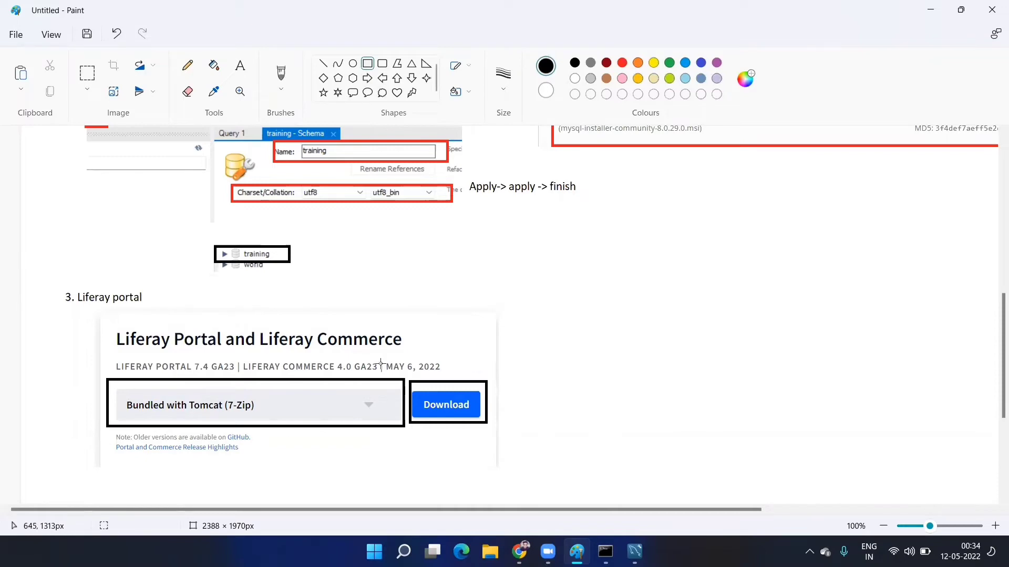
{"action": "scroll", "coordinate": [389, 436], "scroll_direction": "down", "scroll_amount": 3}
{"action": "scroll", "coordinate": [496, 497], "scroll_direction": "up", "scroll_amount": 10}
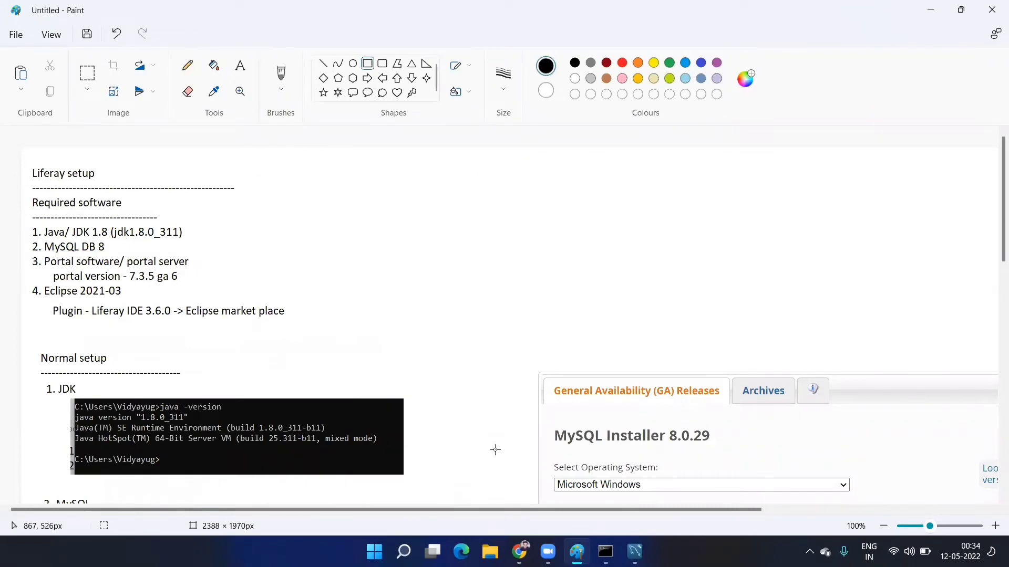
- Snip the SourceForge row for liferay-ce-portal-tomcat-7.3.5-ga6-20200930172312275.7z and paste it into the notes
{"action": "left_click", "coordinate": [519, 551]}
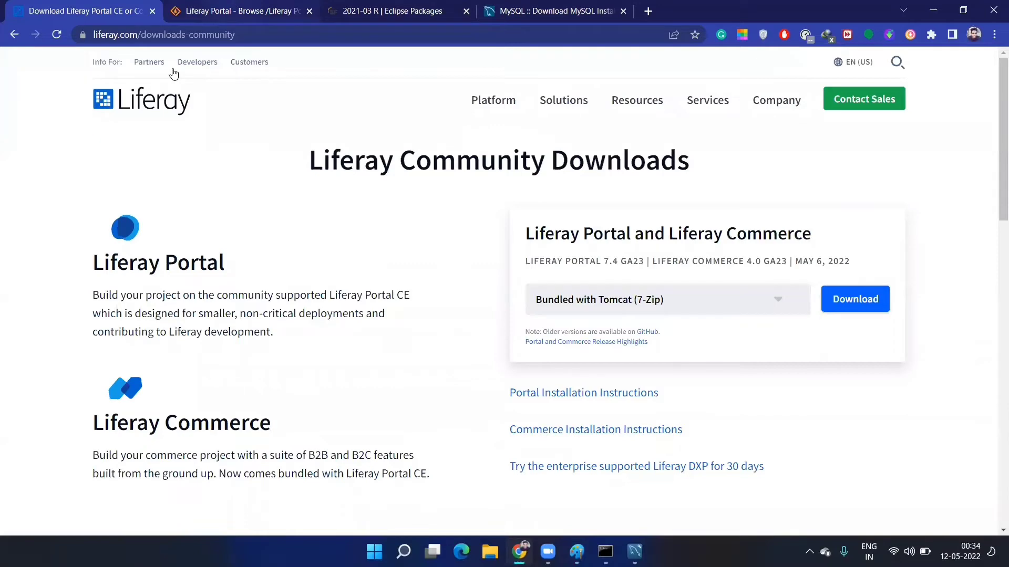
{"action": "key", "text": "ctrl+Tab"}
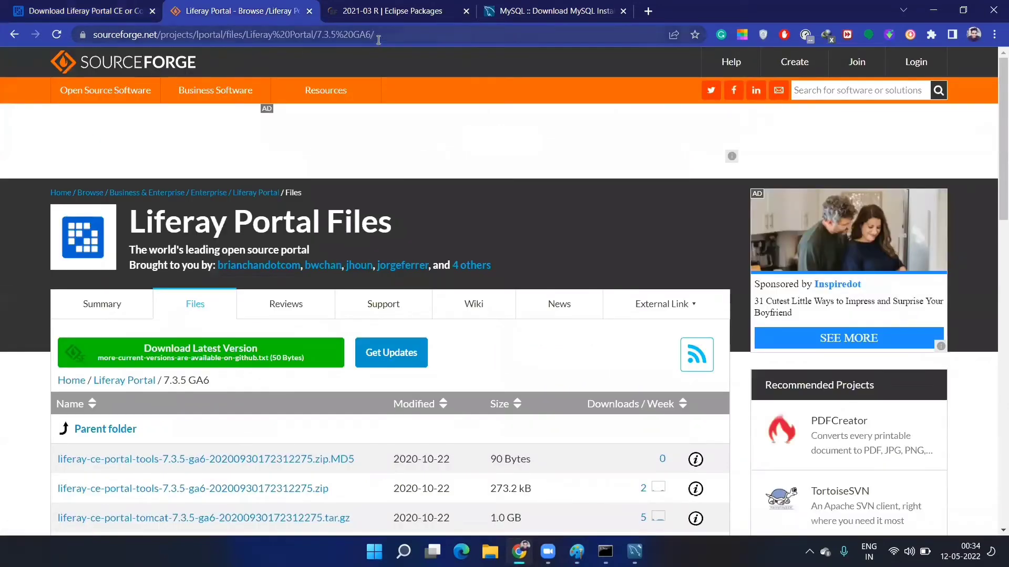
{"action": "left_click", "coordinate": [382, 36]}
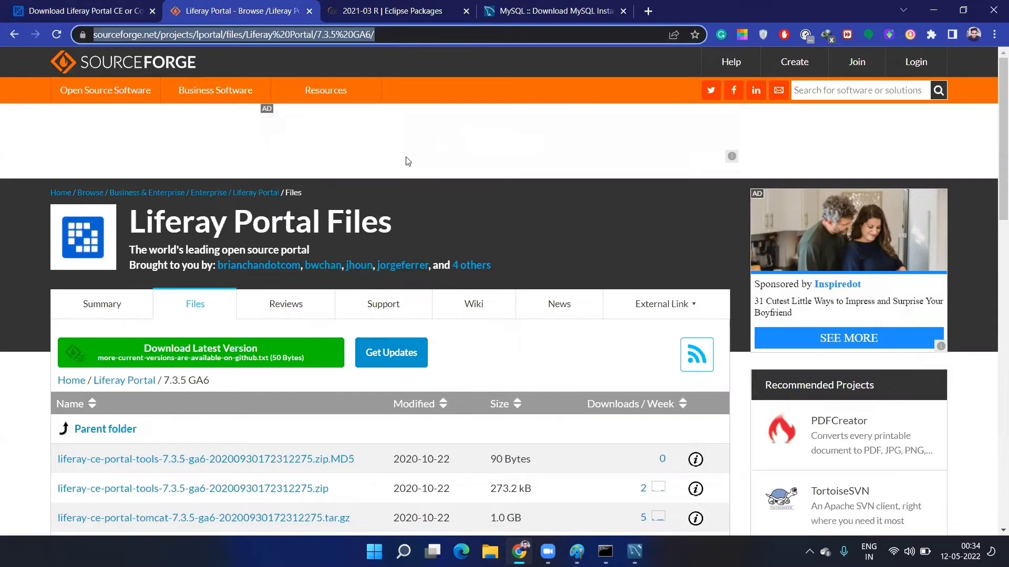
{"action": "scroll", "coordinate": [408, 161], "scroll_direction": "down", "scroll_amount": 3}
{"action": "scroll", "coordinate": [349, 160], "scroll_direction": "up", "scroll_amount": 5}
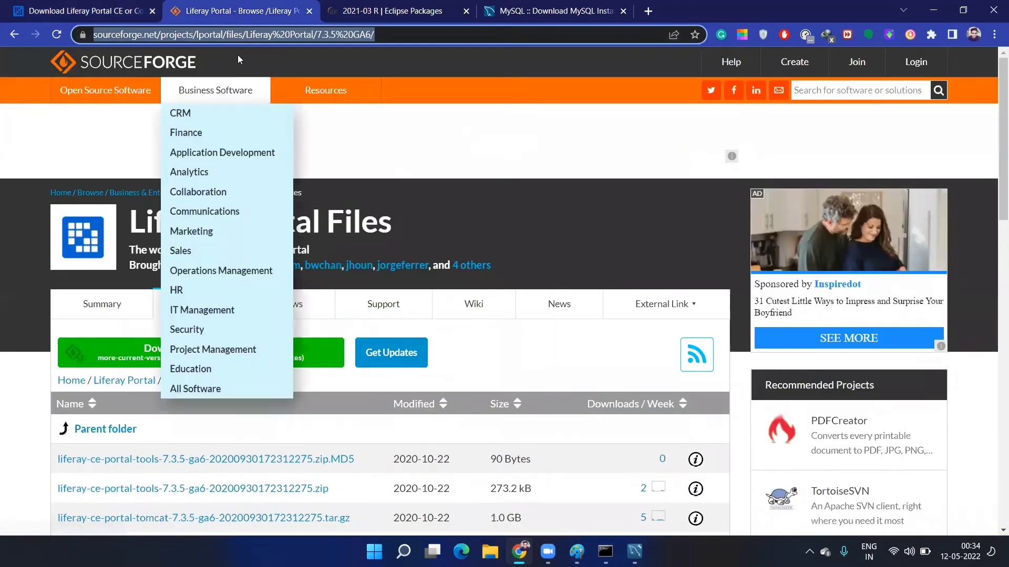
{"action": "scroll", "coordinate": [374, 155], "scroll_direction": "down", "scroll_amount": 3}
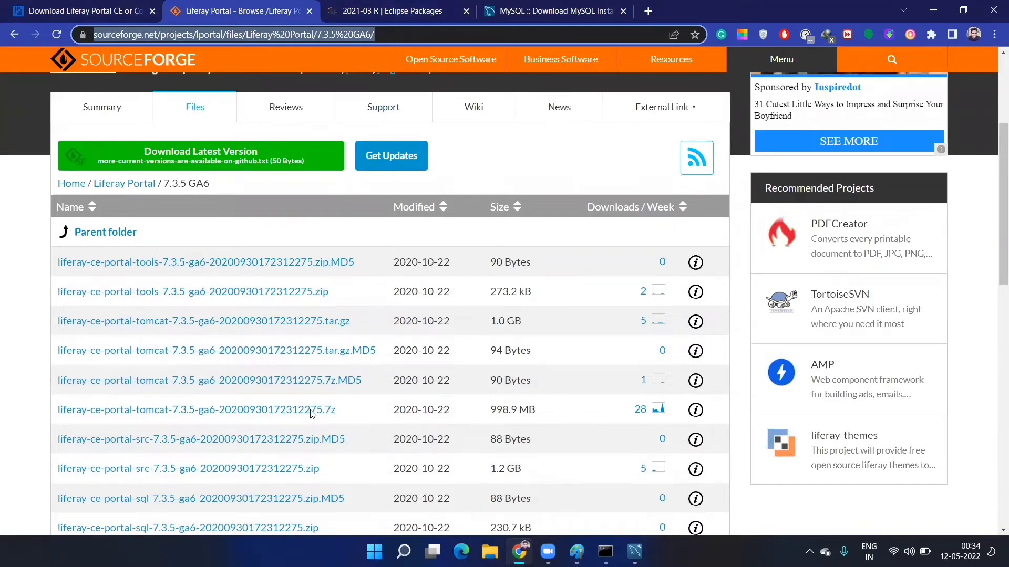
{"action": "key", "text": "super+shift+s"}
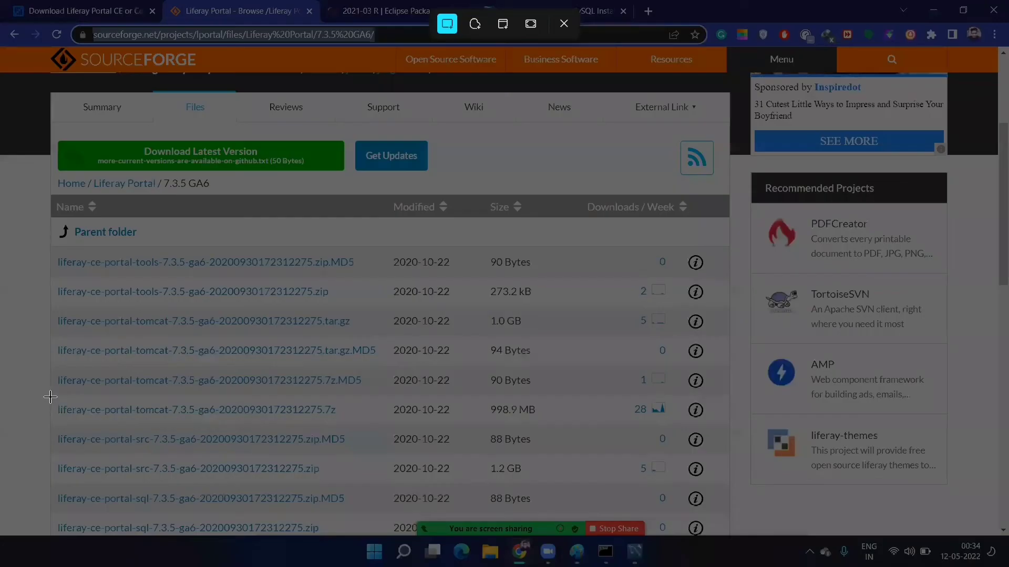
{"action": "left_click_drag", "start_coordinate": [50, 396], "coordinate": [562, 425]}
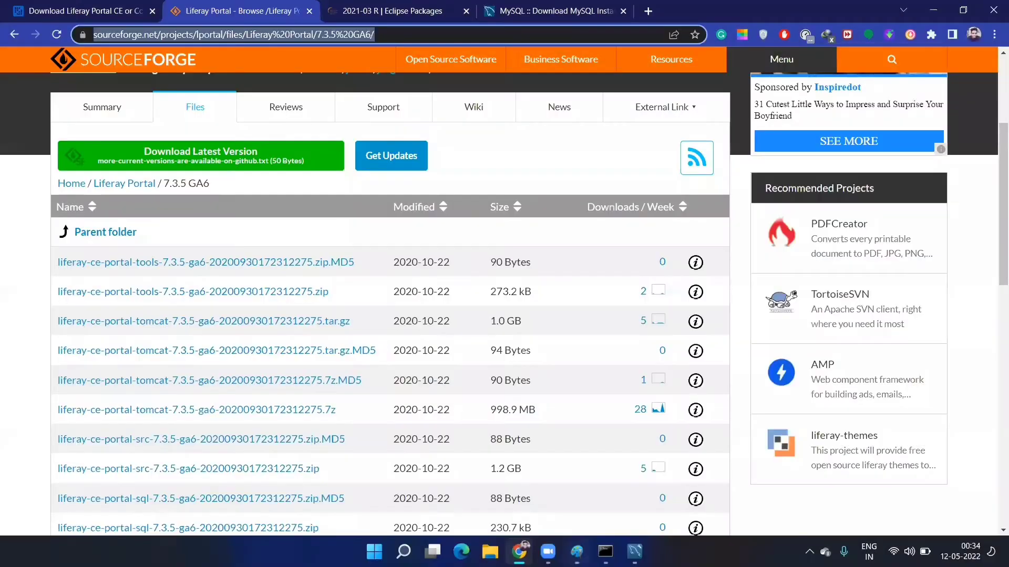
{"action": "key", "text": "alt+Tab"}
{"action": "key", "text": "ctrl+v"}
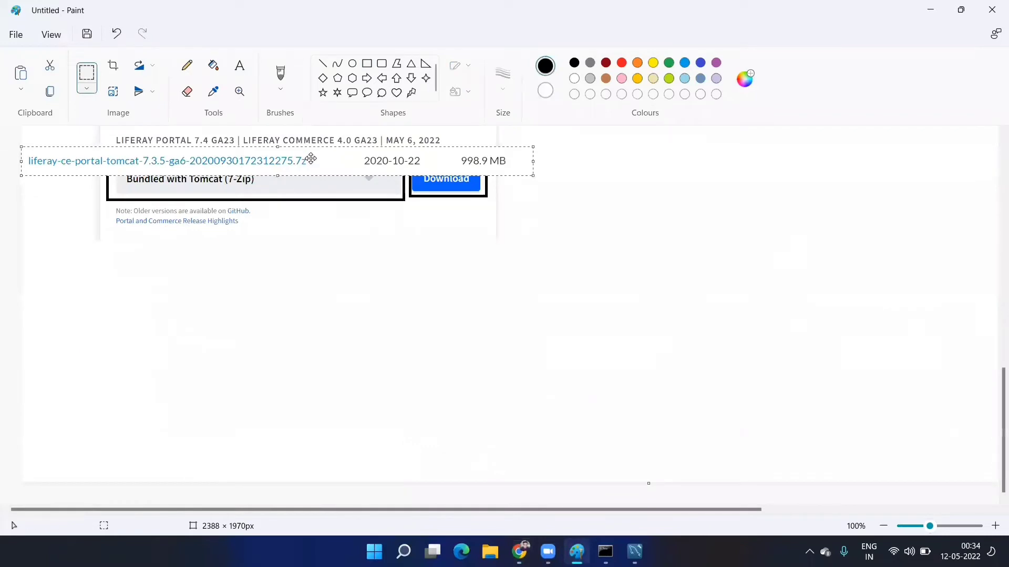
- Move the 998.9 MB .7z file row beneath the Liferay download card, after checking the Downloads folder
{"action": "mouse_move", "coordinate": [308, 160]}
{"action": "left_mouse_down"}
{"action": "mouse_move", "coordinate": [356, 269]}
{"action": "mouse_move", "coordinate": [385, 268]}
{"action": "left_mouse_up"}
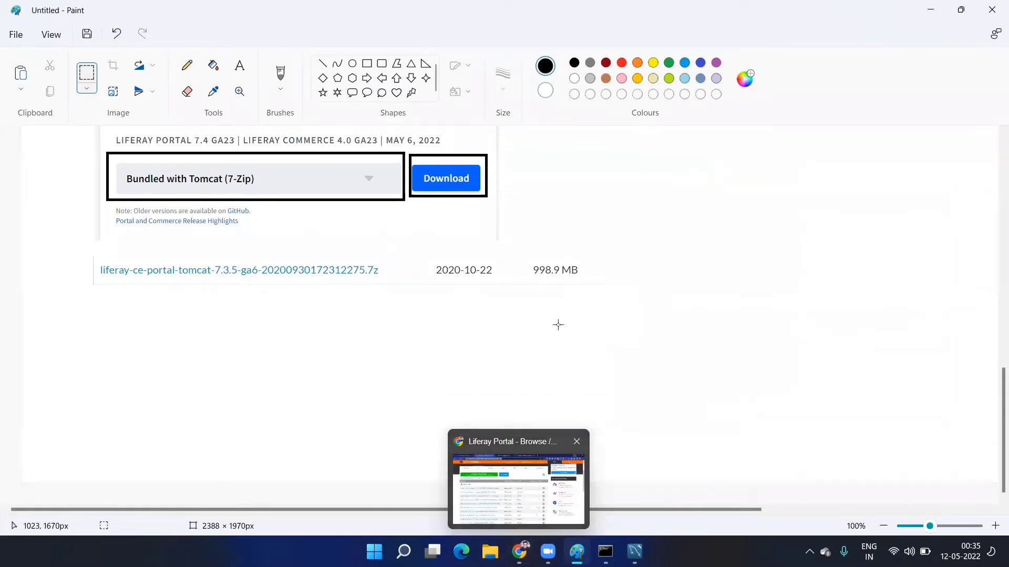
{"action": "key", "text": "super+e"}
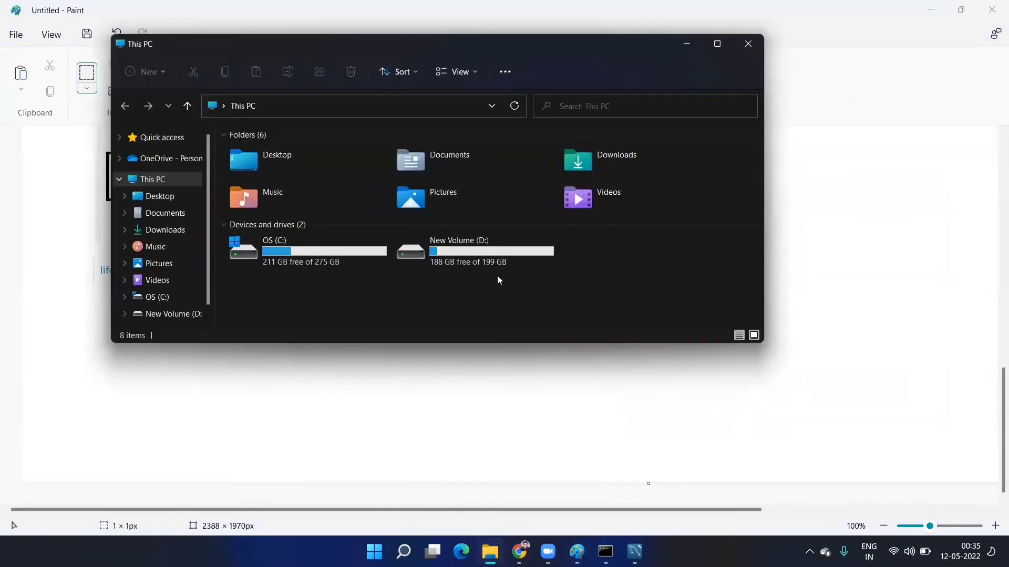
{"action": "double_click", "coordinate": [589, 167]}
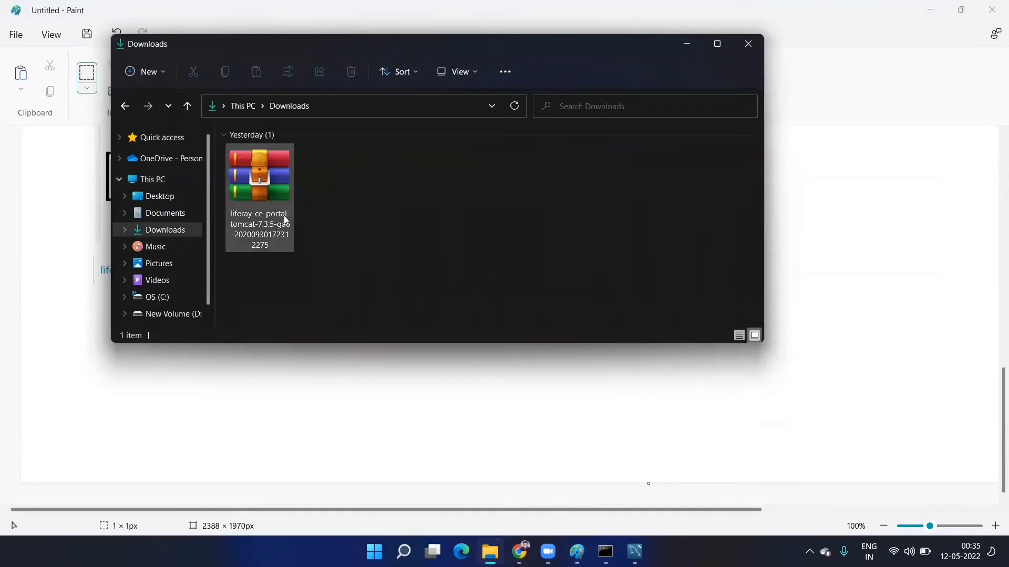
{"action": "left_click", "coordinate": [302, 412]}
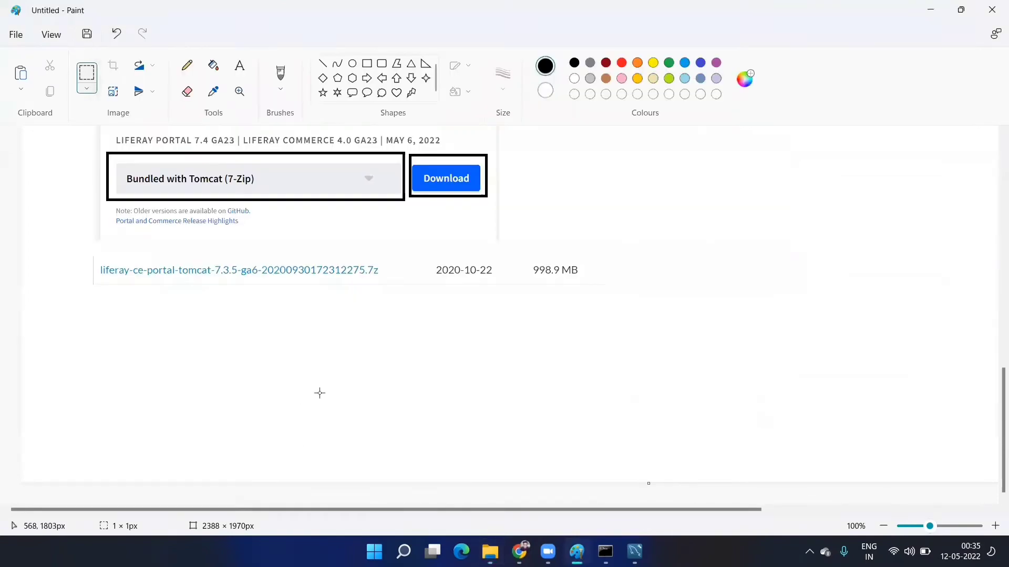
{"action": "scroll", "coordinate": [320, 393], "scroll_direction": "up", "scroll_amount": 10}
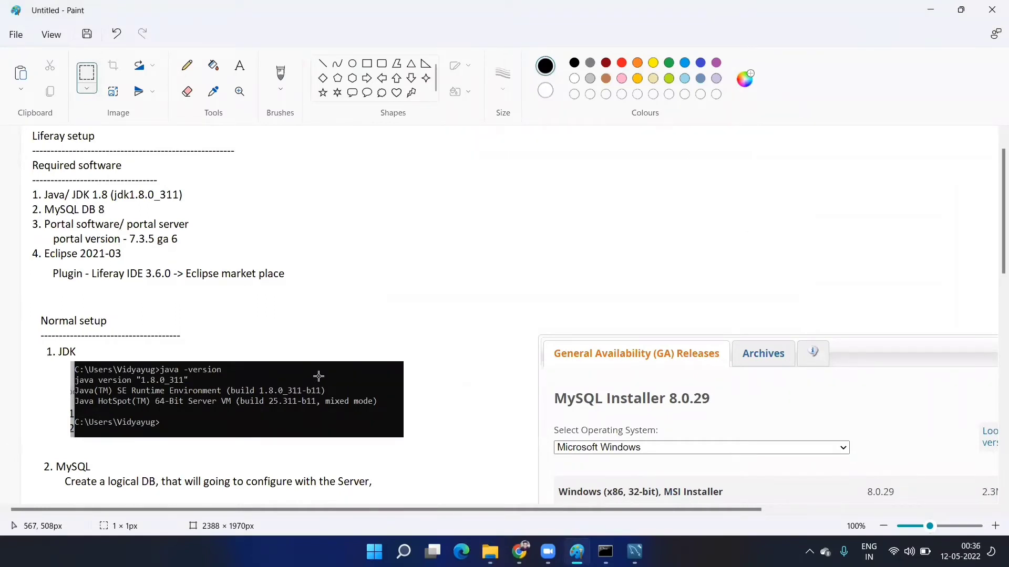
{"action": "scroll", "coordinate": [321, 368], "scroll_direction": "down", "scroll_amount": 10}
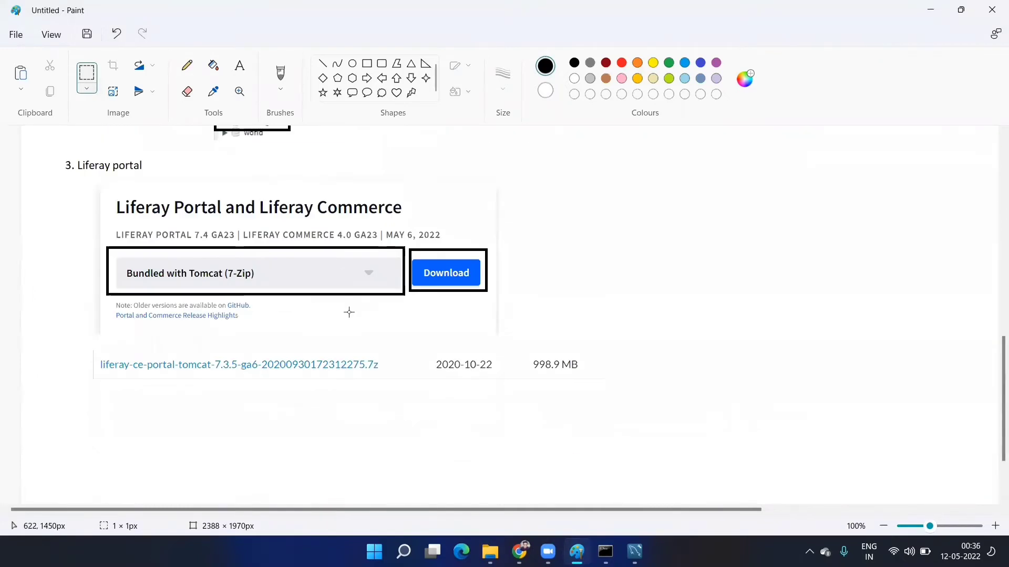
{"action": "scroll", "coordinate": [505, 286], "scroll_direction": "up", "scroll_amount": 10}
{"action": "scroll", "coordinate": [525, 288], "scroll_direction": "down", "scroll_amount": 2}
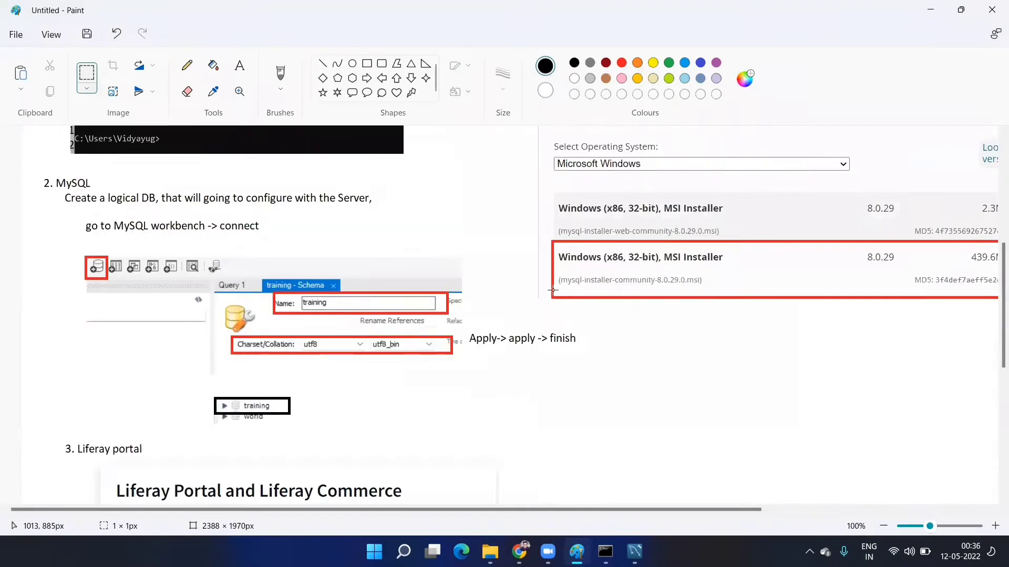
{"action": "scroll", "coordinate": [553, 290], "scroll_direction": "up", "scroll_amount": 2}
{"action": "scroll", "coordinate": [554, 290], "scroll_direction": "down", "scroll_amount": 9}
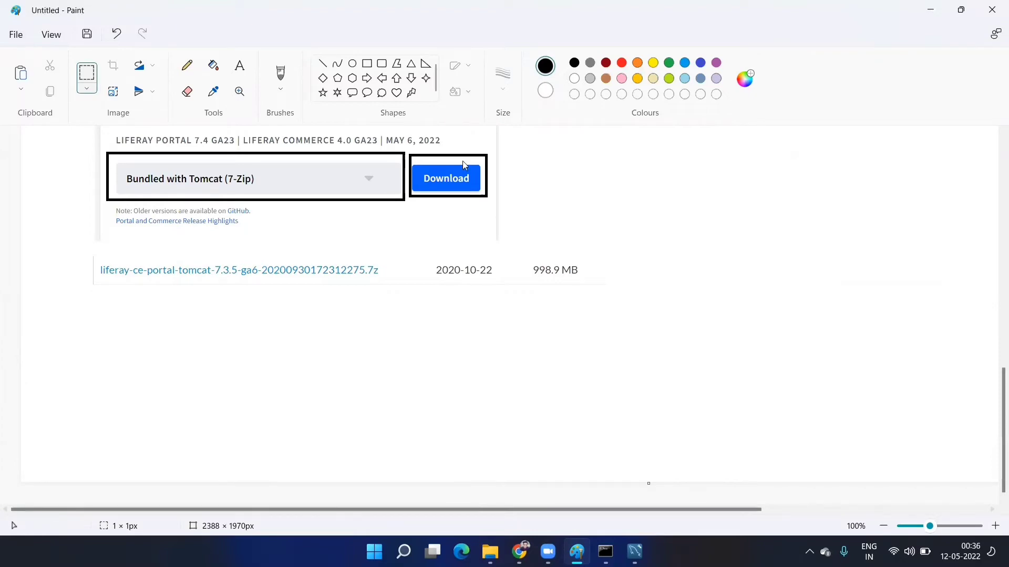
- Minimize Paint, close the command prompt and launch Eclipse 2021-03
{"action": "left_click", "coordinate": [933, 9]}
{"action": "left_click", "coordinate": [740, 45]}
{"action": "left_click", "coordinate": [602, 44]}
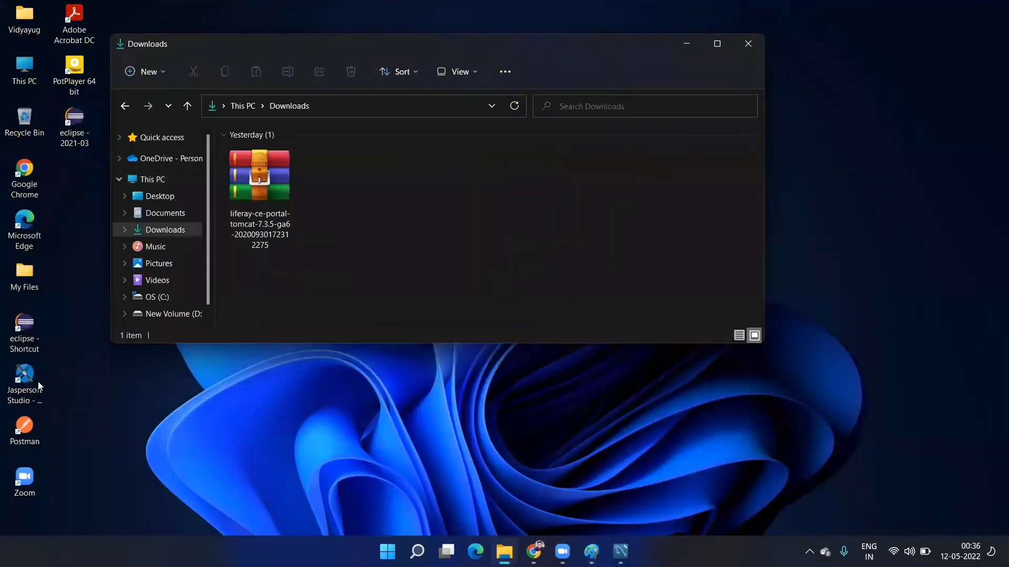
{"action": "double_click", "coordinate": [87, 142]}
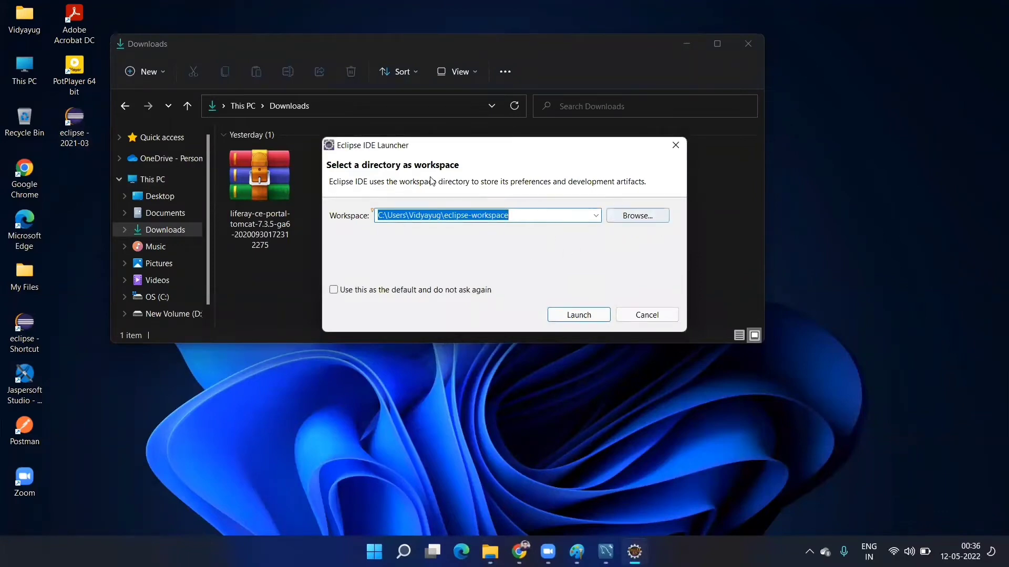
- Create a new folder named Workspace in D:\LiferaySetup
{"action": "left_click", "coordinate": [23, 70]}
{"action": "double_click", "coordinate": [23, 69]}
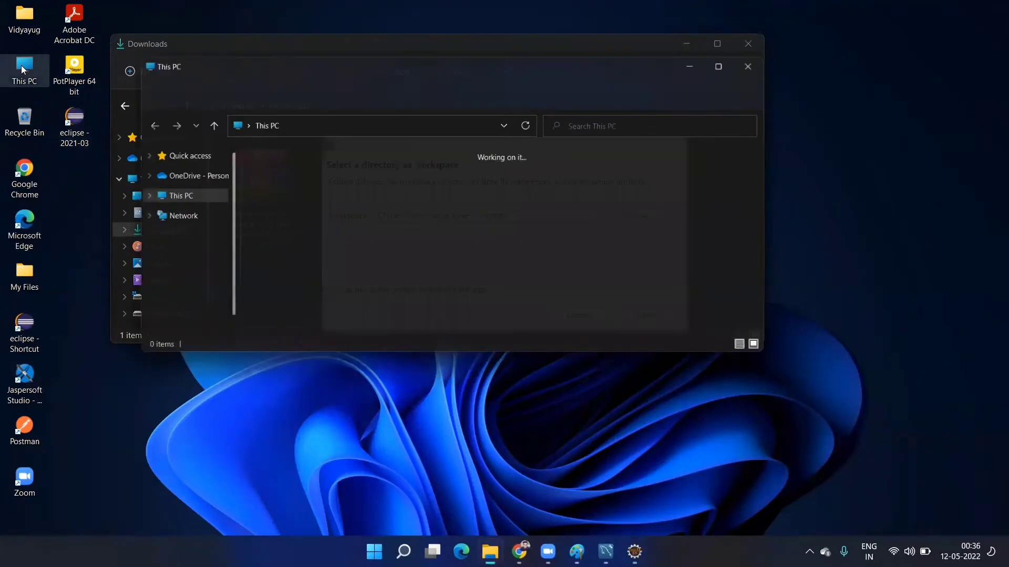
{"action": "left_click", "coordinate": [550, 258]}
{"action": "double_click", "coordinate": [551, 261]}
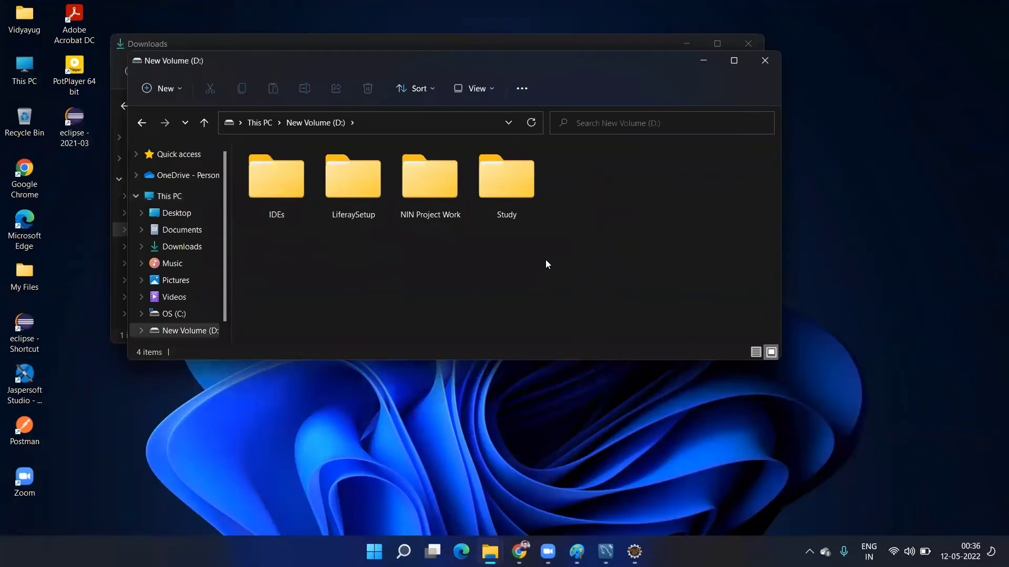
{"action": "double_click", "coordinate": [359, 188]}
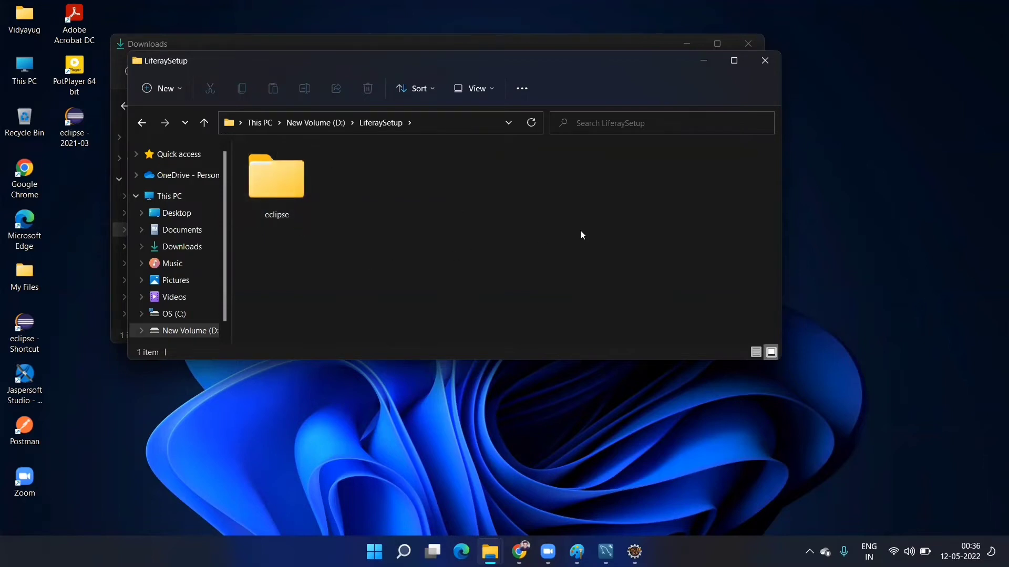
{"action": "key", "text": "ctrl+shift+n"}
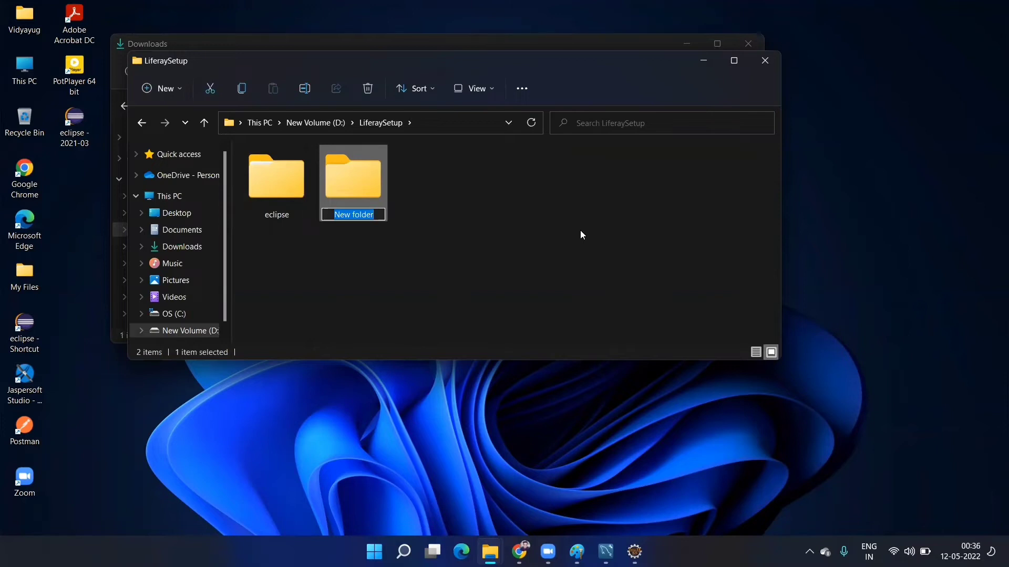
{"action": "type", "text": "Wor"}
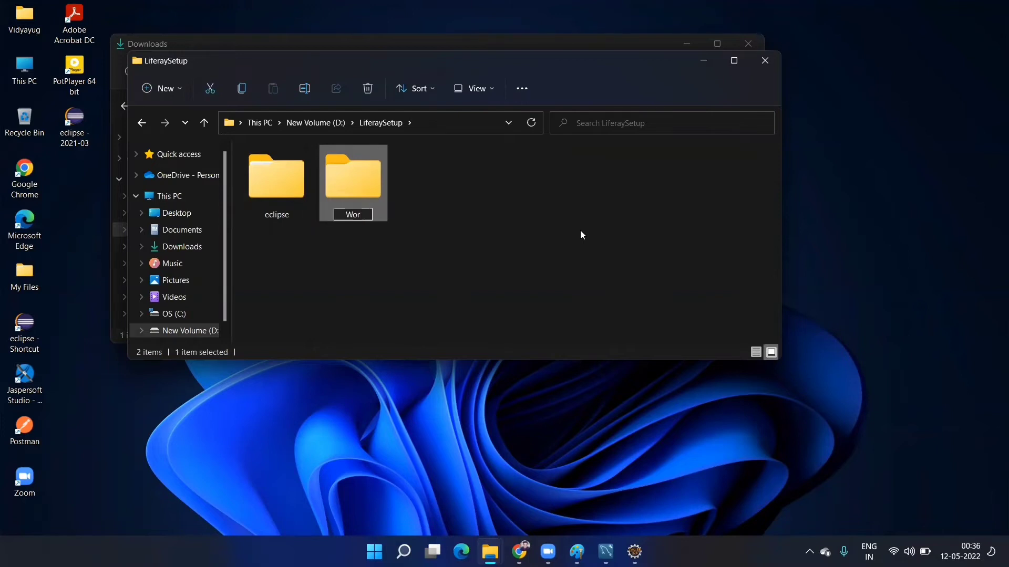
{"action": "type", "text": "kspace"}
{"action": "key", "text": "Return"}
- Copy the Workspace folder path and paste it into the Eclipse launcher's workspace field
{"action": "double_click", "coordinate": [367, 198]}
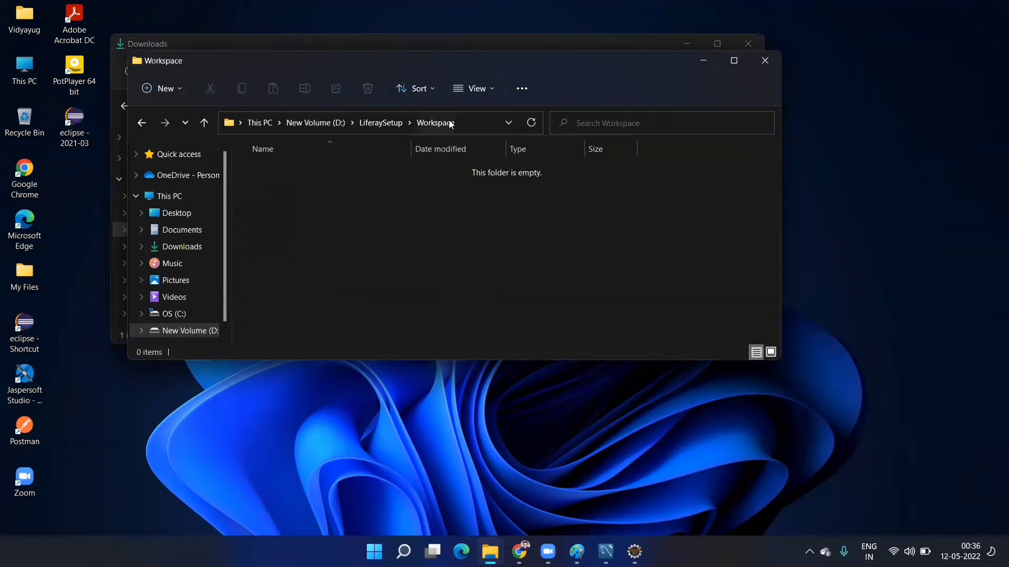
{"action": "left_click", "coordinate": [474, 126]}
{"action": "key", "text": "ctrl+c"}
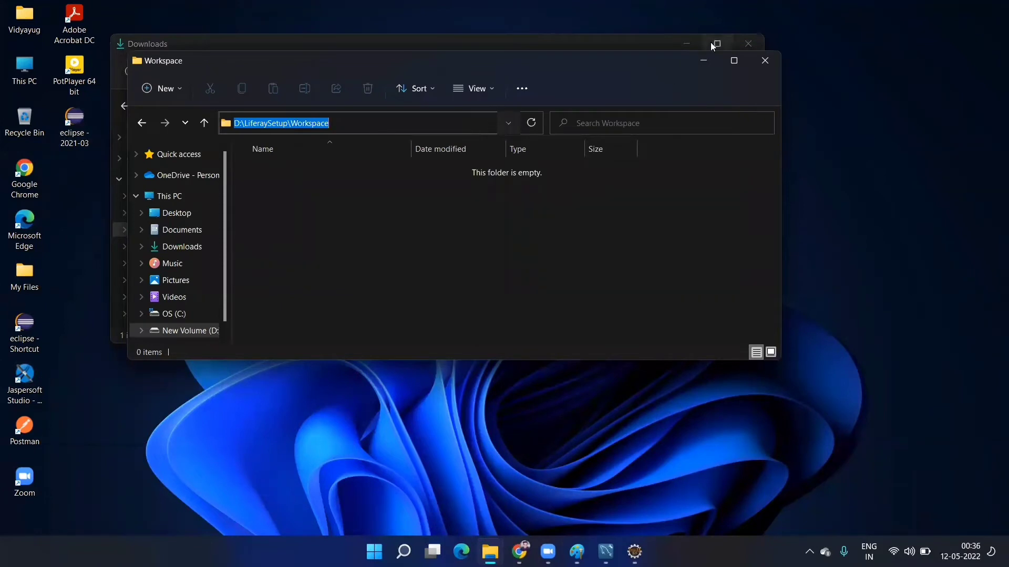
{"action": "left_click", "coordinate": [709, 60]}
{"action": "key", "text": "ctrl+v"}
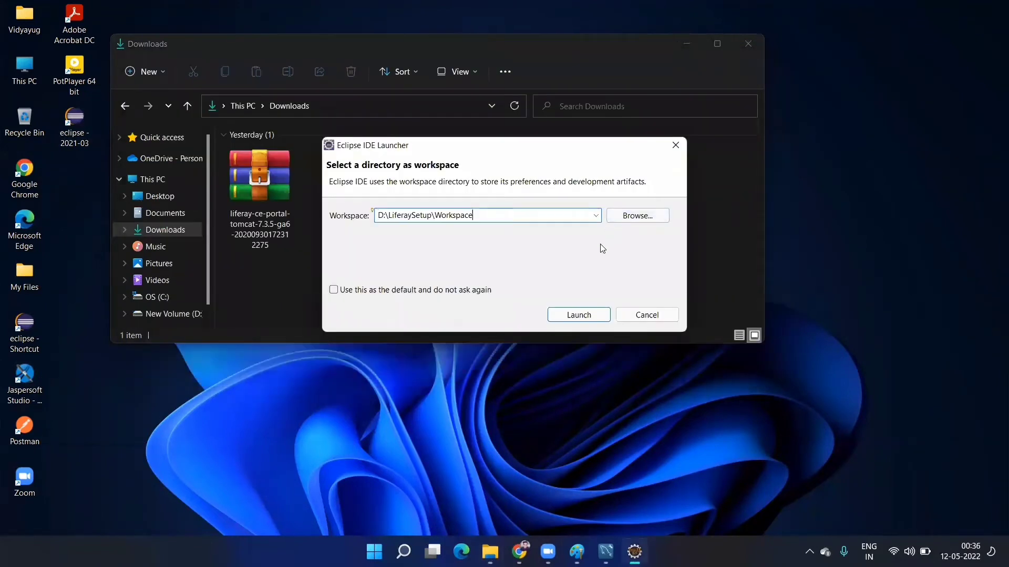
- Launch Eclipse on D:\LiferaySetup\Workspace, maximize it, close the Welcome page, and return to Paint
{"action": "left_click", "coordinate": [593, 316]}
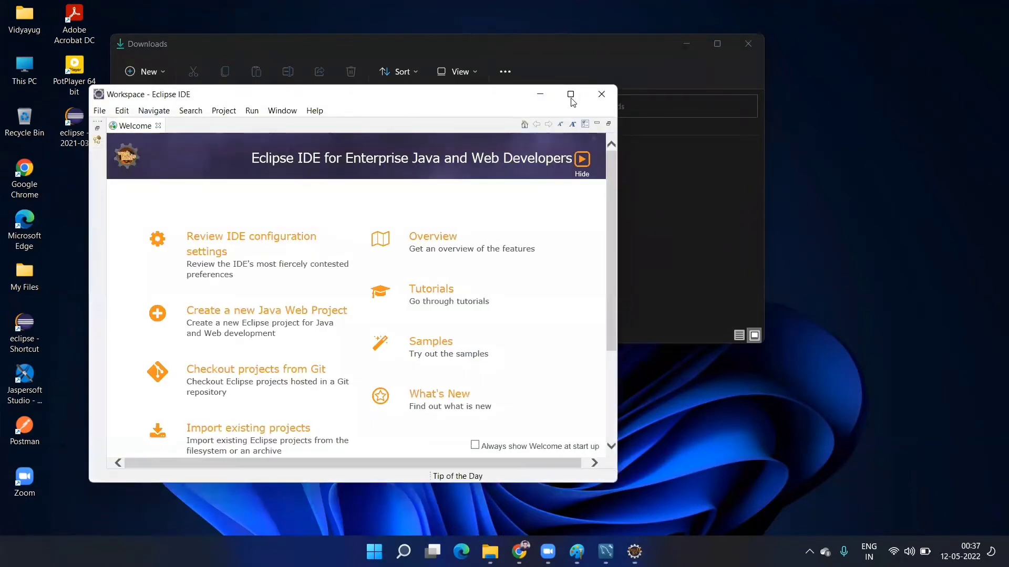
{"action": "left_click", "coordinate": [571, 96]}
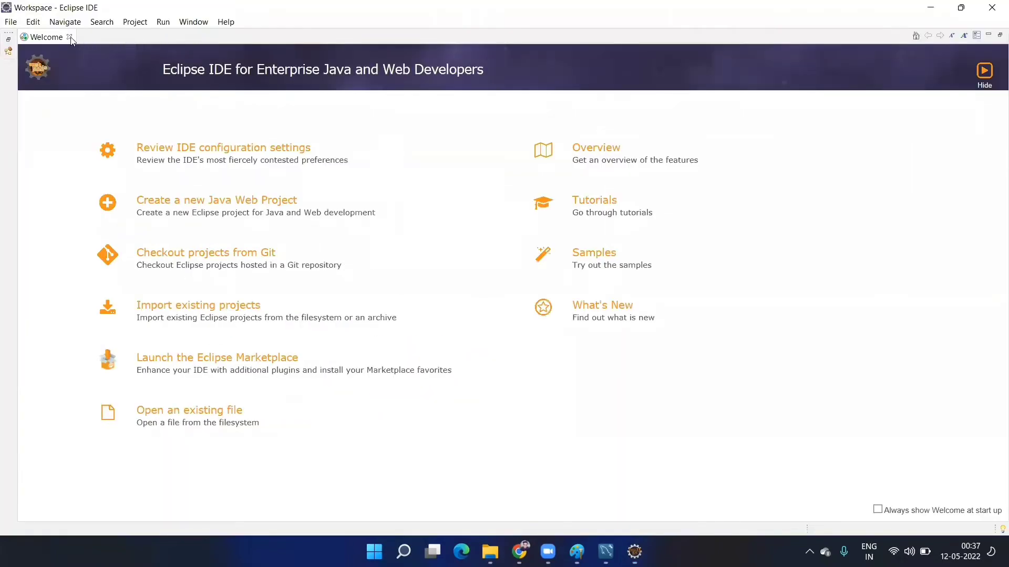
{"action": "left_click", "coordinate": [70, 37]}
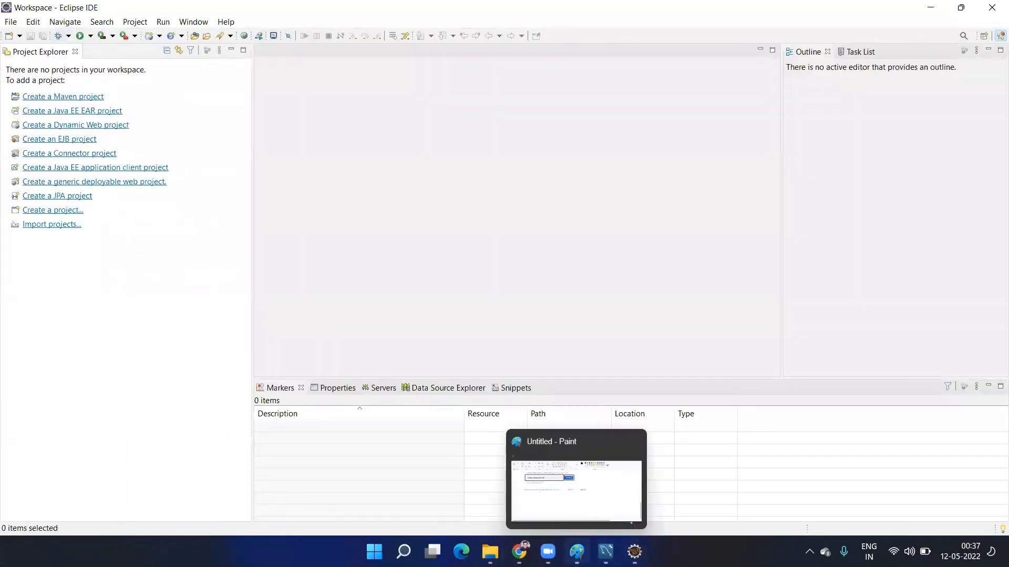
{"action": "left_click", "coordinate": [548, 552]}
{"action": "left_click", "coordinate": [577, 552]}
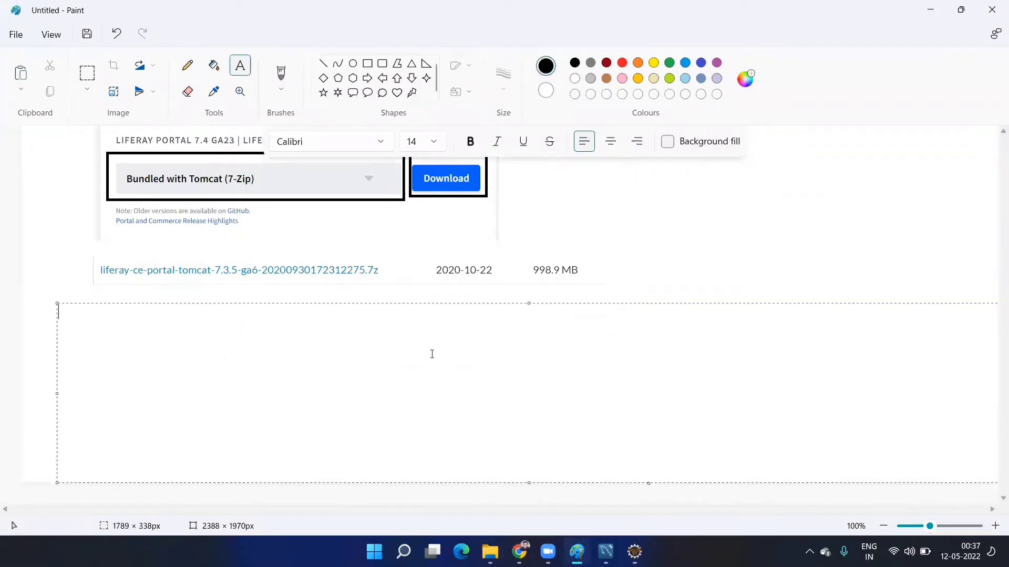
- Add the note '4. Open you eclipse in a proper location' and return to Eclipse
{"action": "type", "text": "4. Open you eclipse in a proiper"}
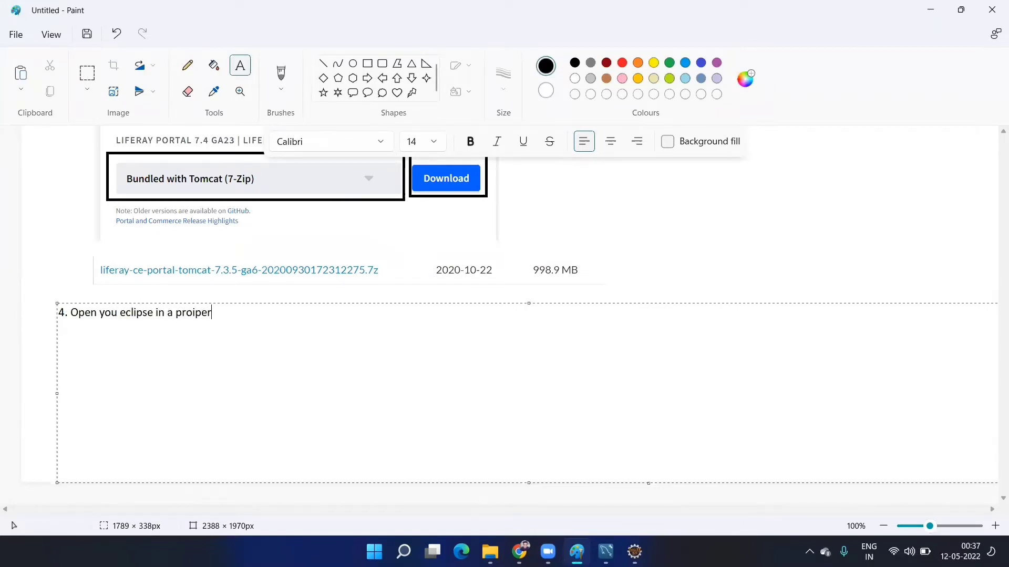
{"action": "key", "text": "BackSpace"}
{"action": "key", "text": "BackSpace"}
{"action": "key", "text": "BackSpace"}
{"action": "key", "text": "BackSpace"}
{"action": "type", "text": "per location"}
{"action": "left_click", "coordinate": [442, 254]}
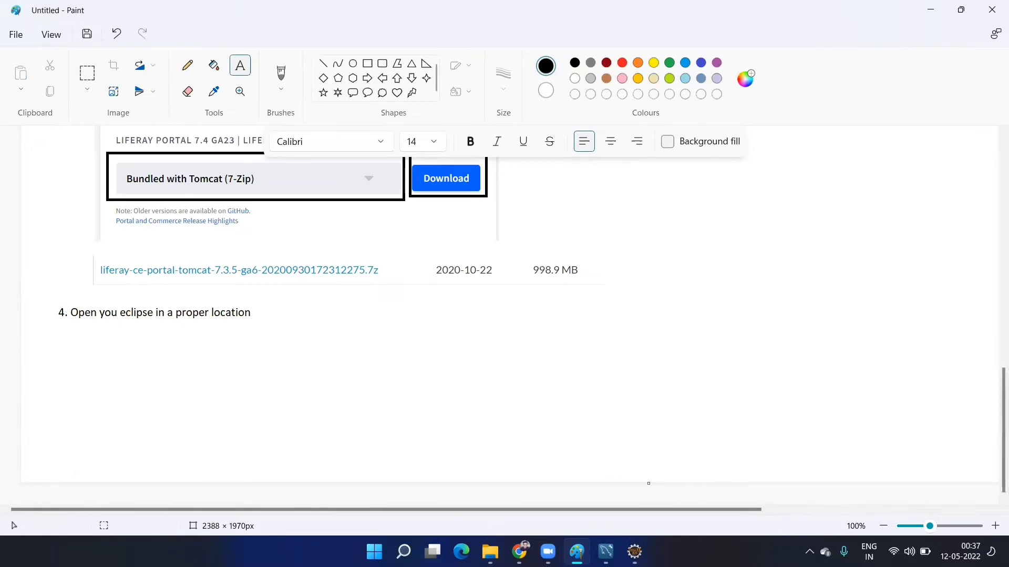
{"action": "left_click", "coordinate": [635, 551]}
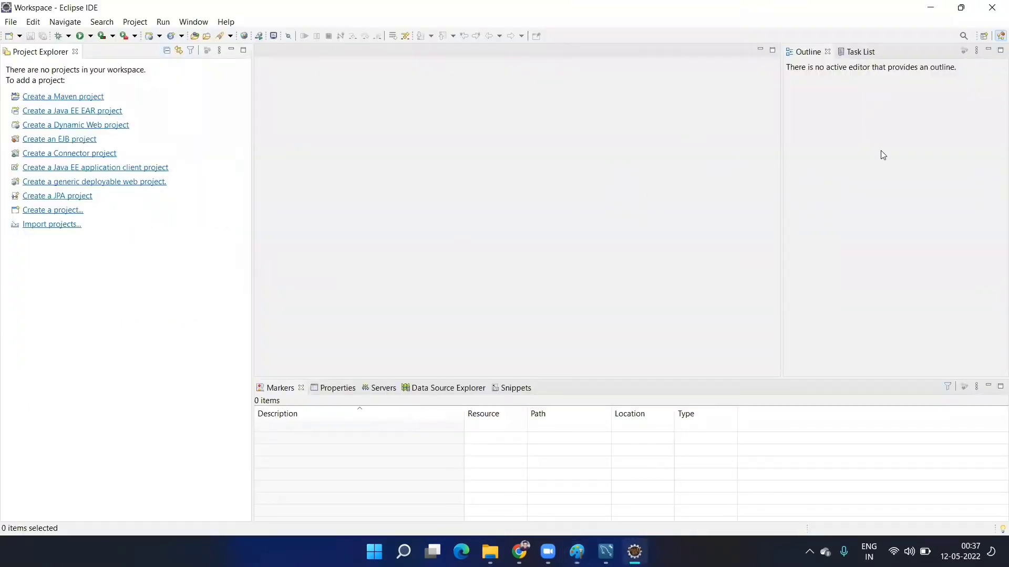
- Search the Eclipse Marketplace for Liferay
{"action": "left_click", "coordinate": [226, 22]}
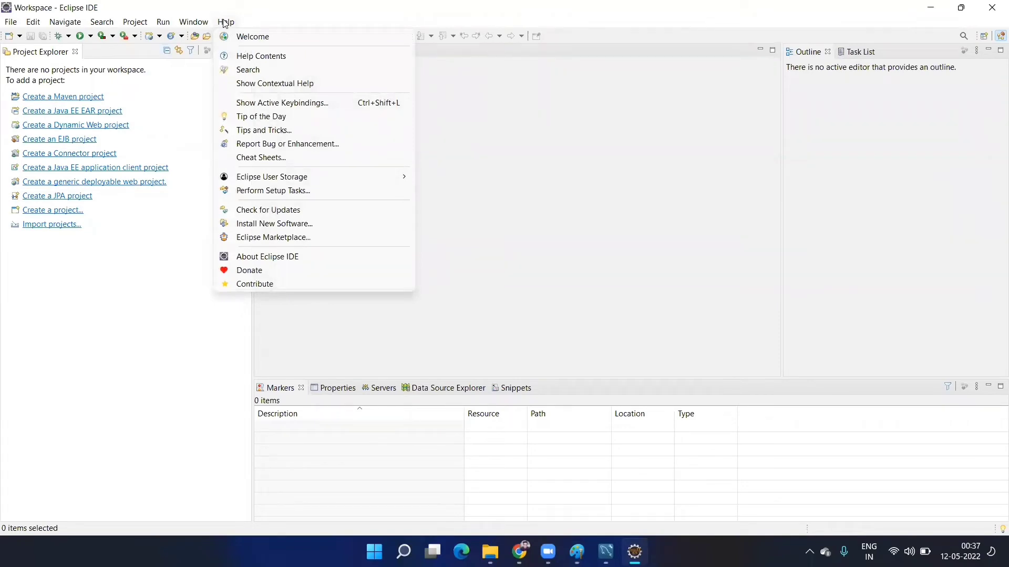
{"action": "left_click", "coordinate": [253, 240]}
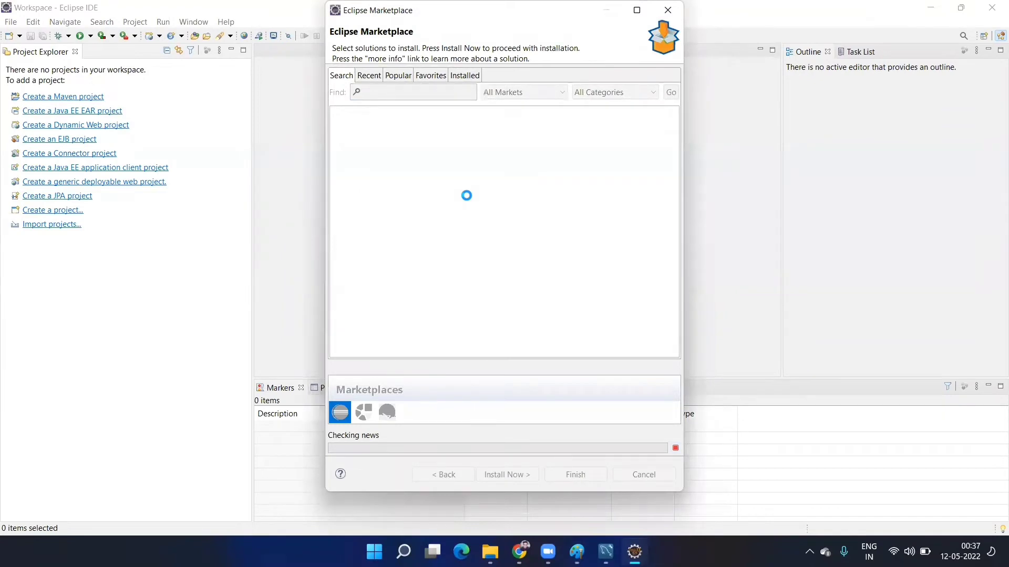
{"action": "left_click", "coordinate": [418, 91]}
{"action": "type", "text": "L"}
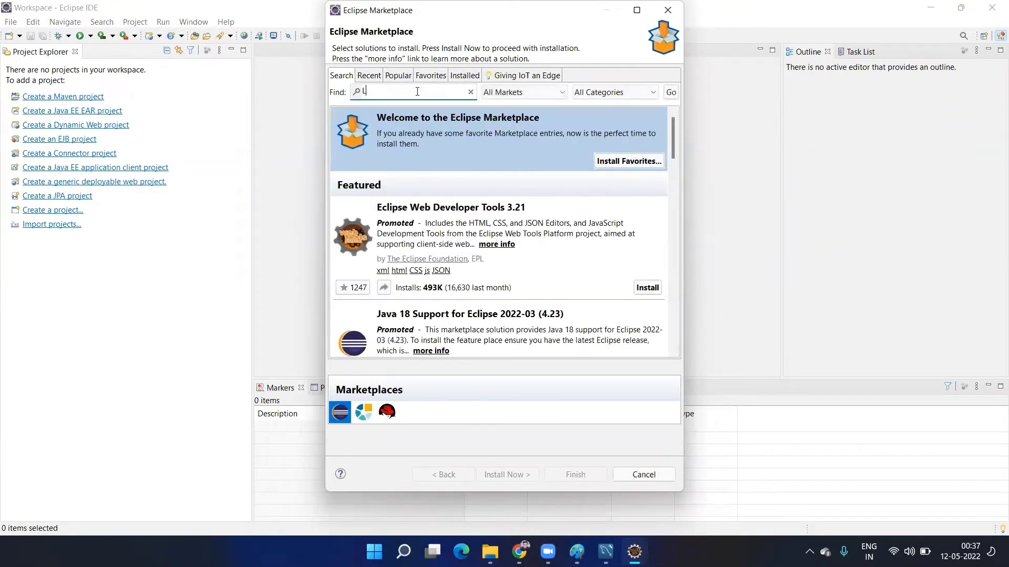
{"action": "type", "text": "iferay"}
{"action": "key", "text": "Return"}
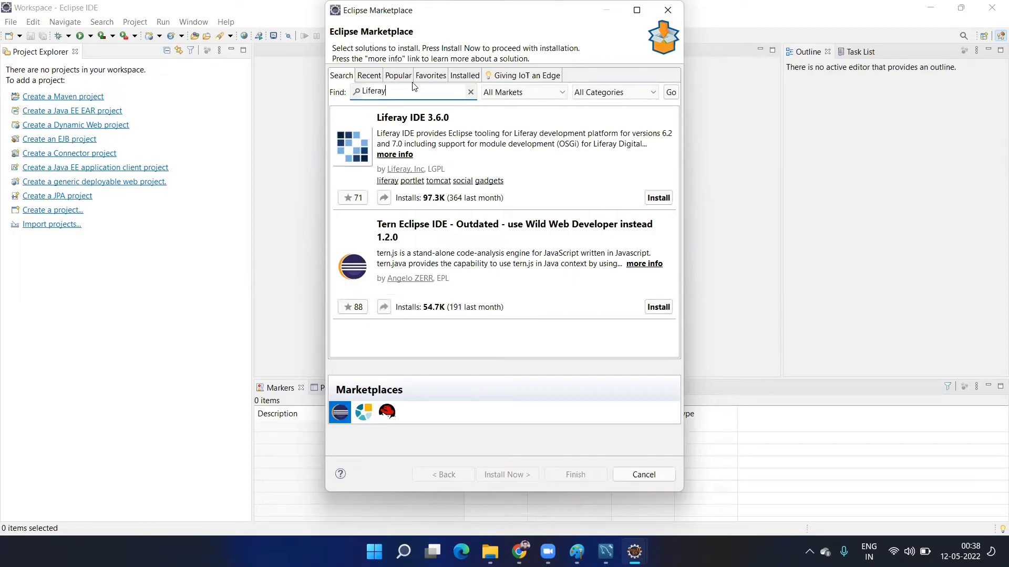
- Snip the Liferay IDE 3.6.0 listing and start its installation
{"action": "key", "text": "super+shift+s"}
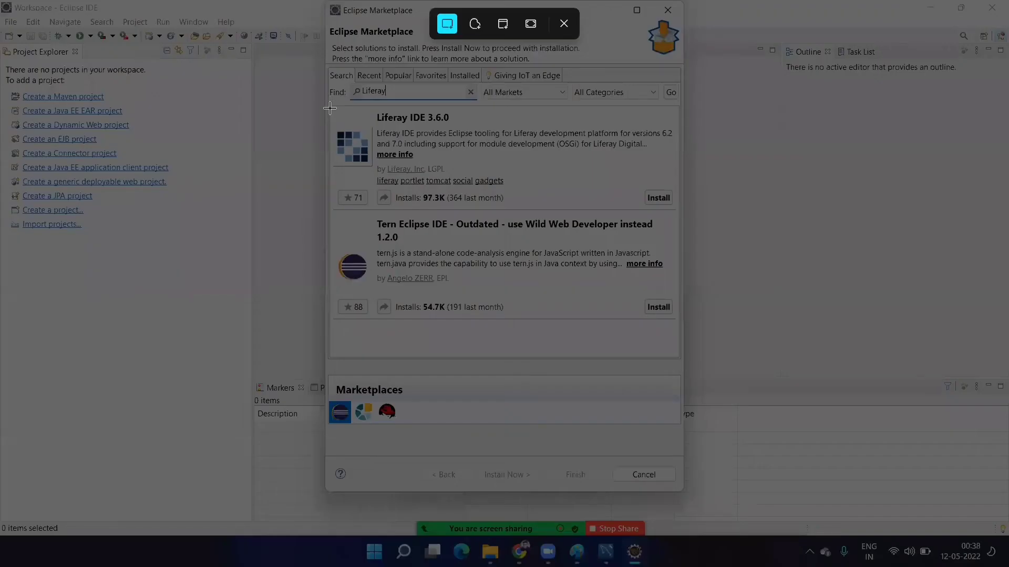
{"action": "left_click_drag", "start_coordinate": [330, 108], "coordinate": [679, 209]}
{"action": "left_click", "coordinate": [658, 197]}
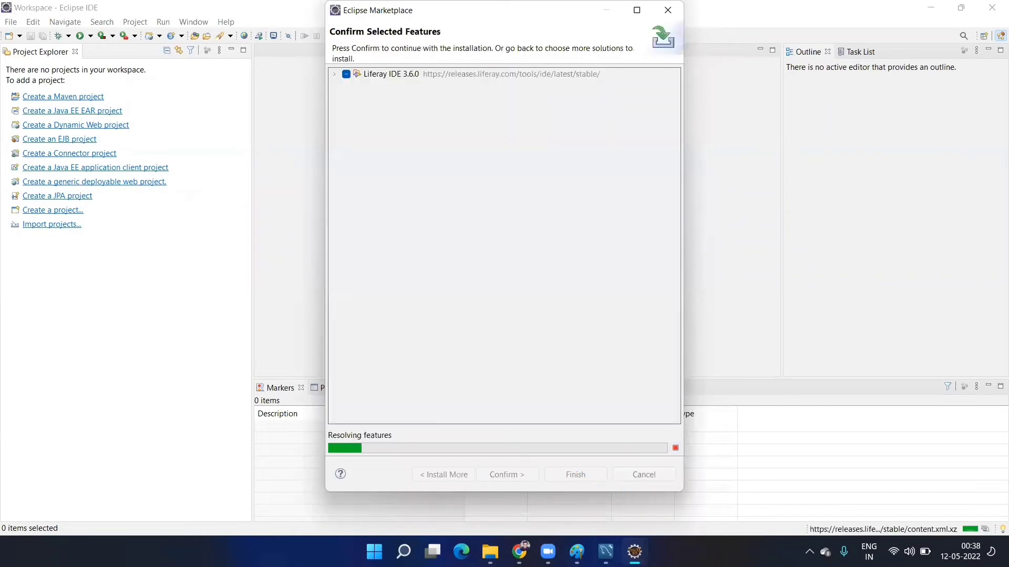
{"action": "key", "text": "alt+Tab"}
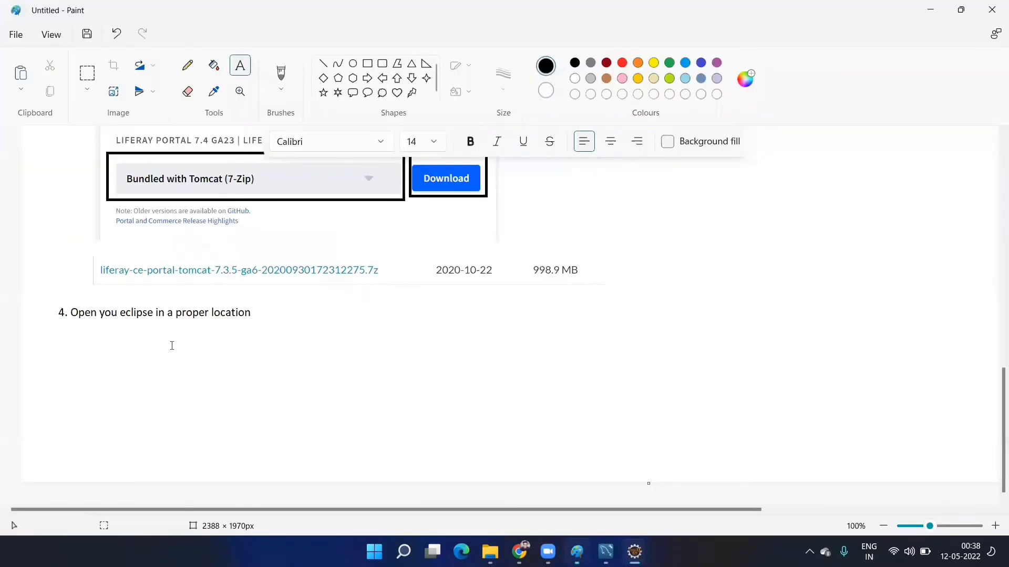
- Add the line 'Help -> Eclipse market place -> Search Liferay' below step 4
{"action": "left_click_drag", "start_coordinate": [95, 331], "coordinate": [895, 491]}
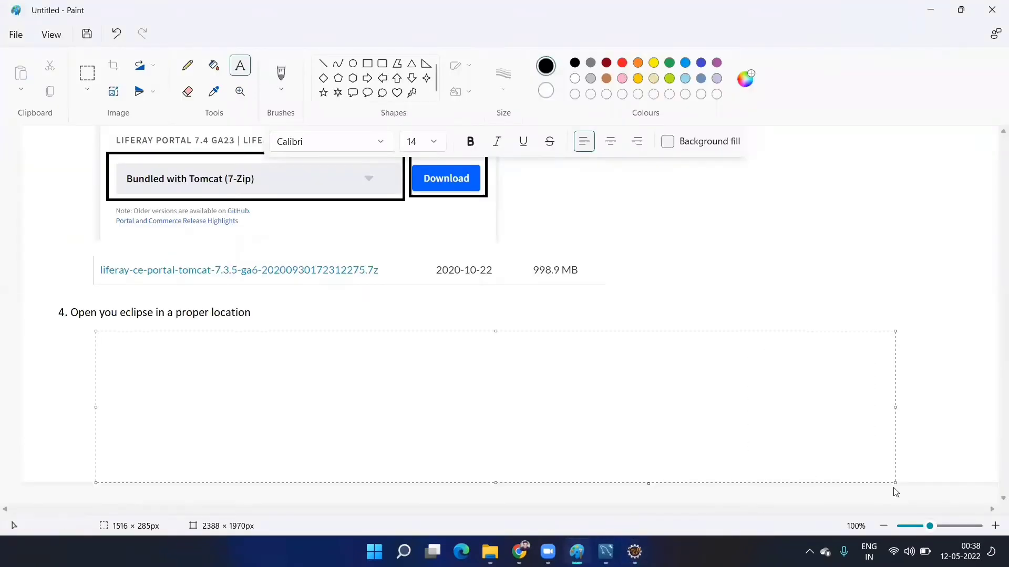
{"action": "type", "text": "Help -> Eclipse mare"}
{"action": "key", "text": "BackSpace"}
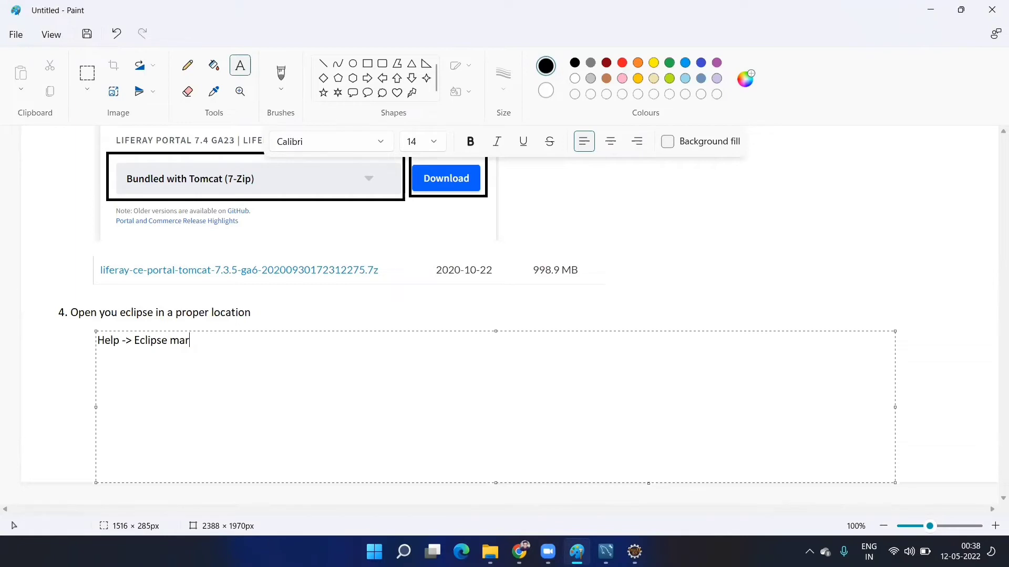
{"action": "type", "text": "ket place -> Search L"}
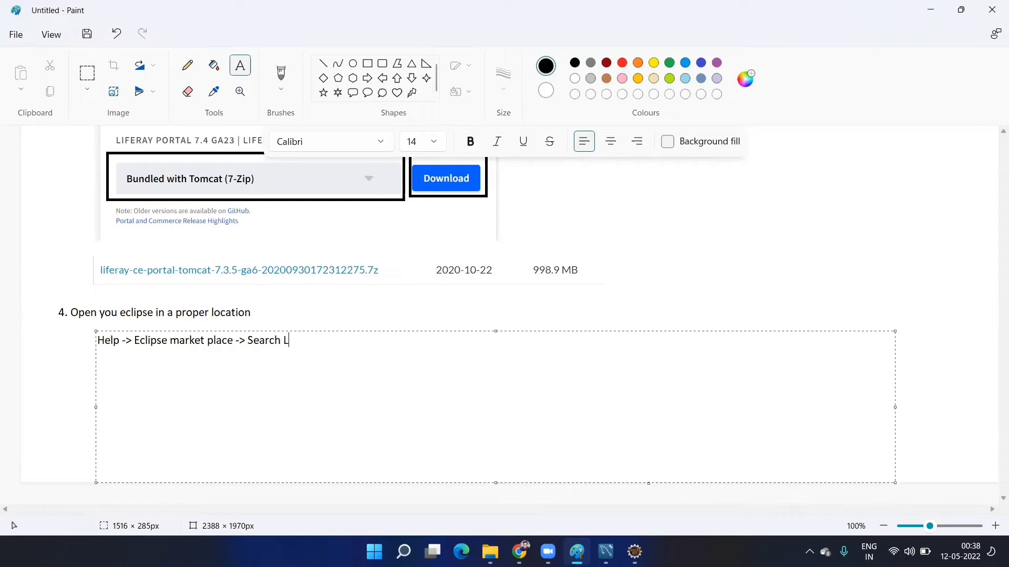
{"action": "type", "text": "iferay"}
{"action": "left_click", "coordinate": [625, 240]}
- Paste the Liferay IDE listing below that line and box its Install button in red
{"action": "key", "text": "ctrl+v"}
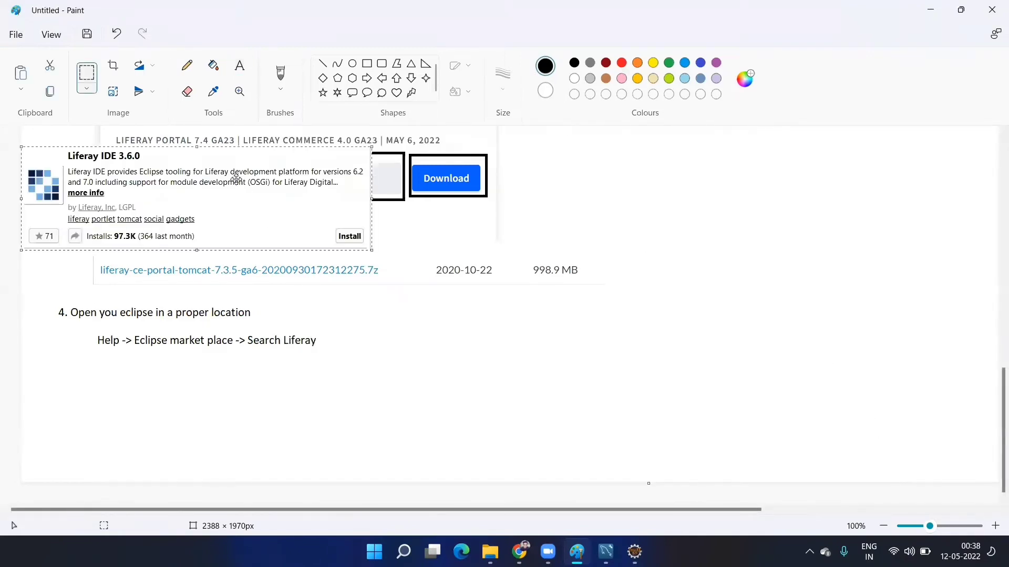
{"action": "left_click_drag", "start_coordinate": [236, 179], "coordinate": [363, 392]}
{"action": "left_click", "coordinate": [694, 342]}
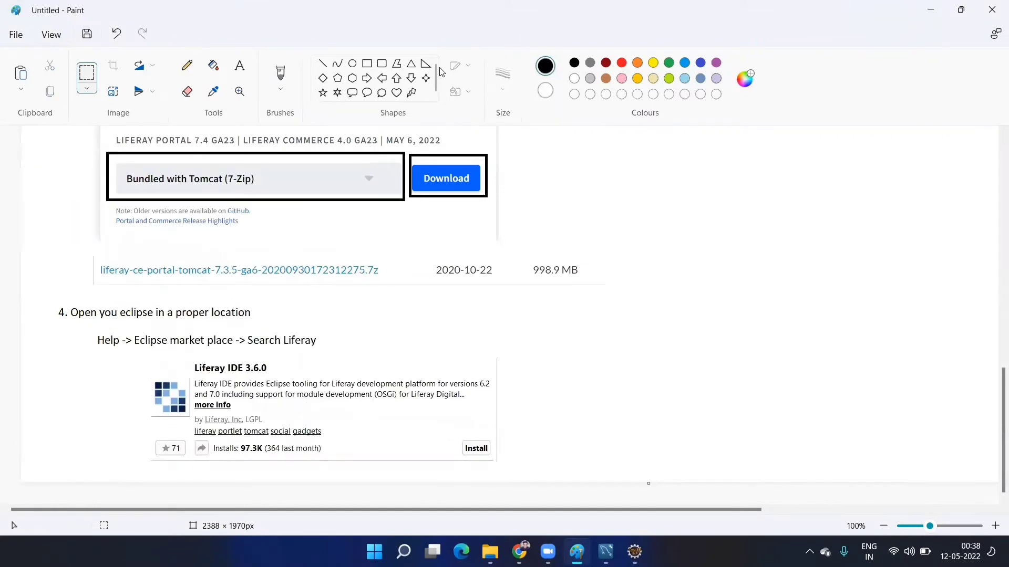
{"action": "left_click", "coordinate": [368, 64]}
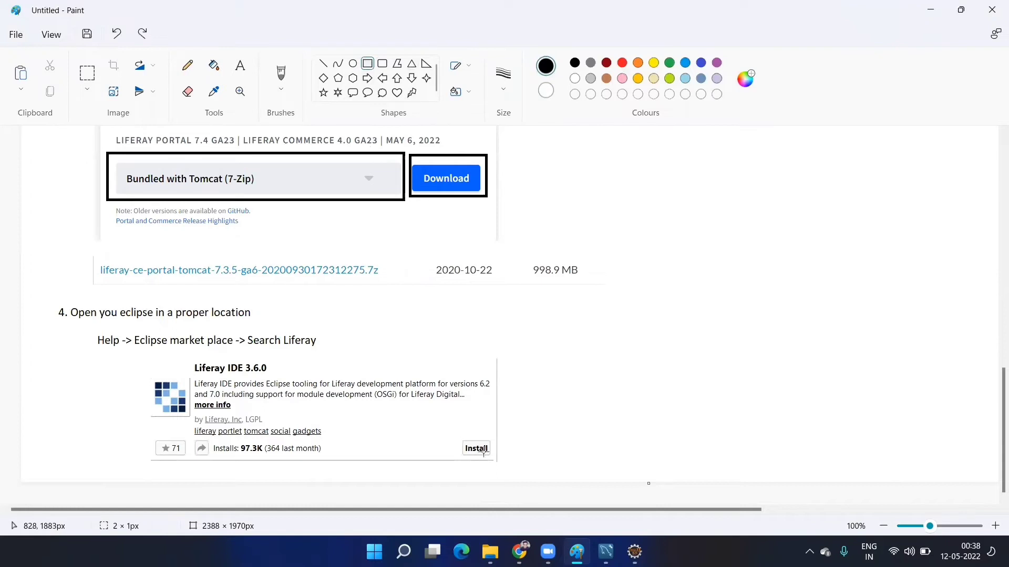
{"action": "left_click_drag", "start_coordinate": [455, 437], "coordinate": [496, 457]}
{"action": "left_click", "coordinate": [622, 63]}
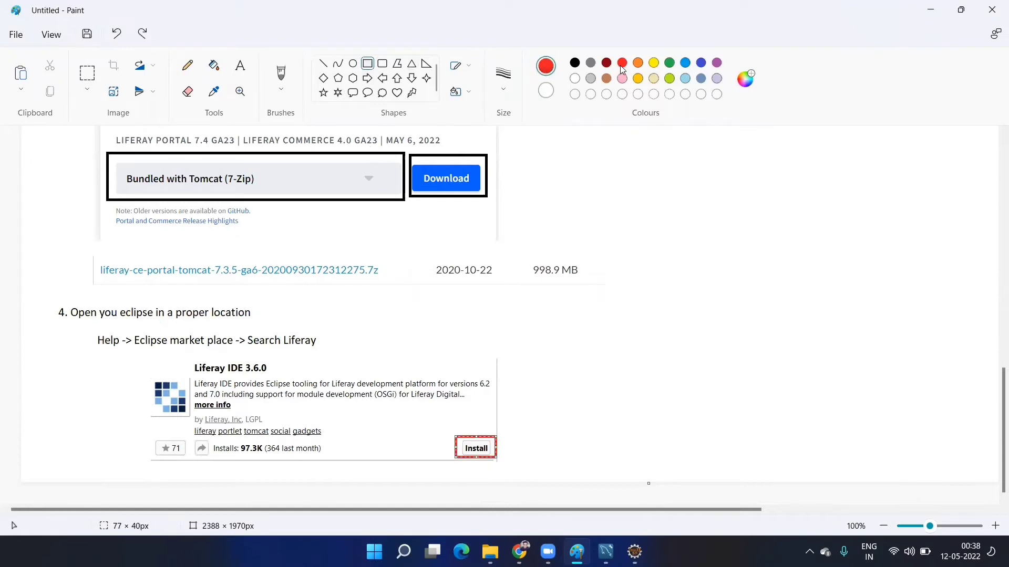
{"action": "left_click", "coordinate": [642, 466]}
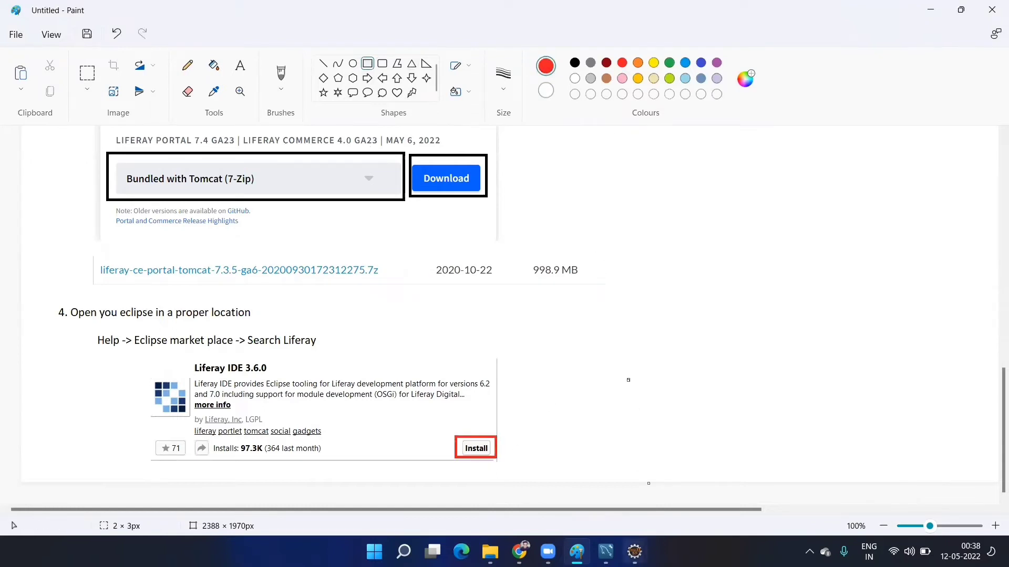
{"action": "key", "text": "alt+Tab"}
- Confirm the Liferay IDE features, accept the licence terms, and finish to start installing
{"action": "mouse_move", "coordinate": [641, 546]}
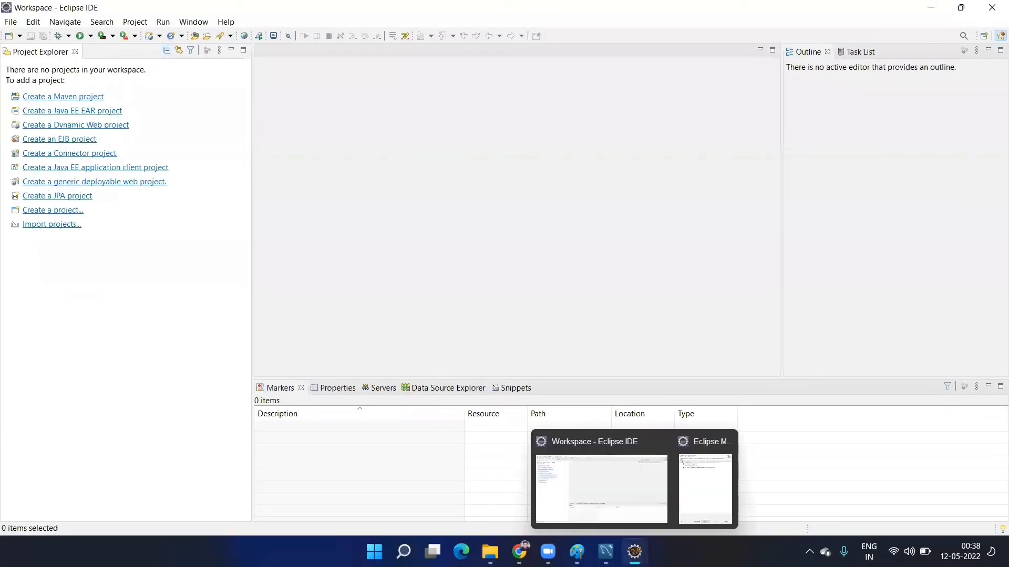
{"action": "left_click", "coordinate": [731, 492]}
{"action": "left_click", "coordinate": [515, 475]}
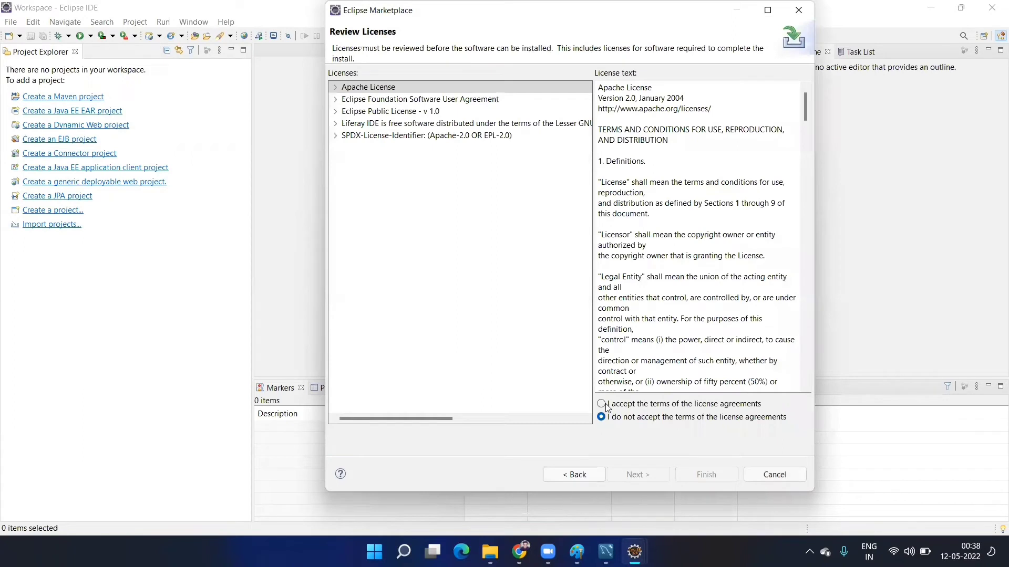
{"action": "left_click", "coordinate": [601, 404]}
{"action": "left_click", "coordinate": [714, 481]}
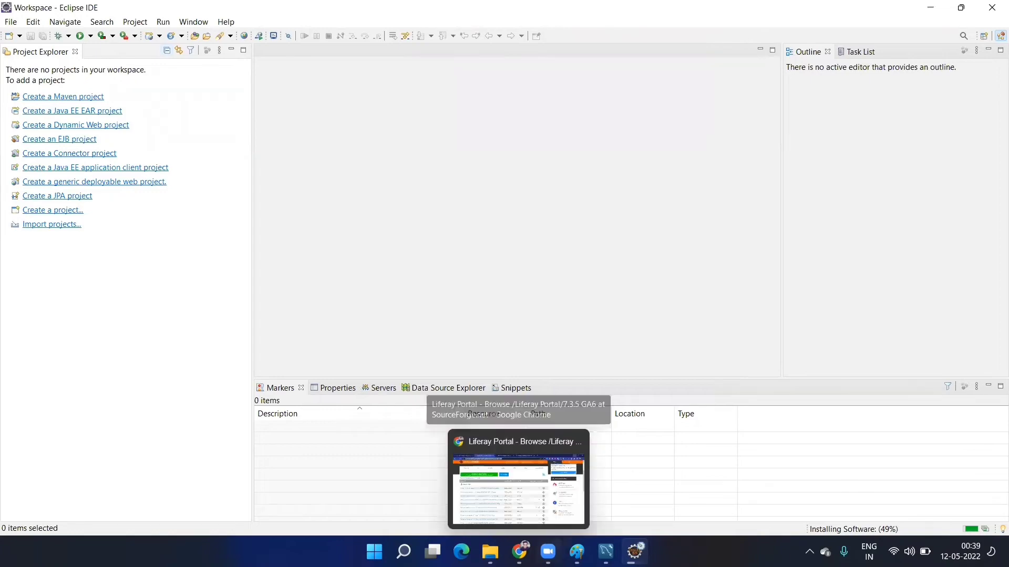
- Look over Chrome's Eclipse Packages and MySQL Installer tabs, then return to Eclipse
{"action": "left_click", "coordinate": [519, 551]}
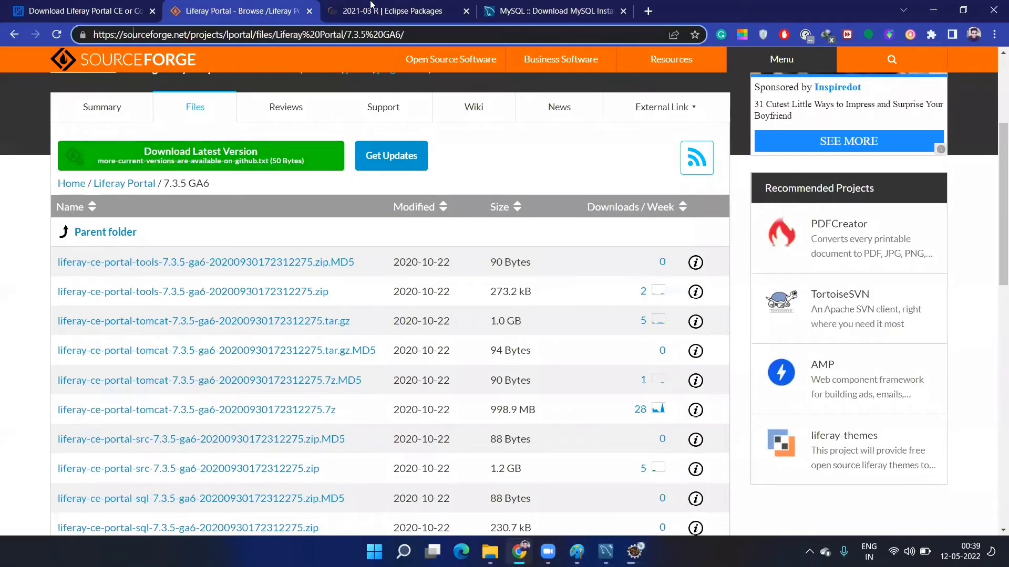
{"action": "left_click", "coordinate": [391, 11]}
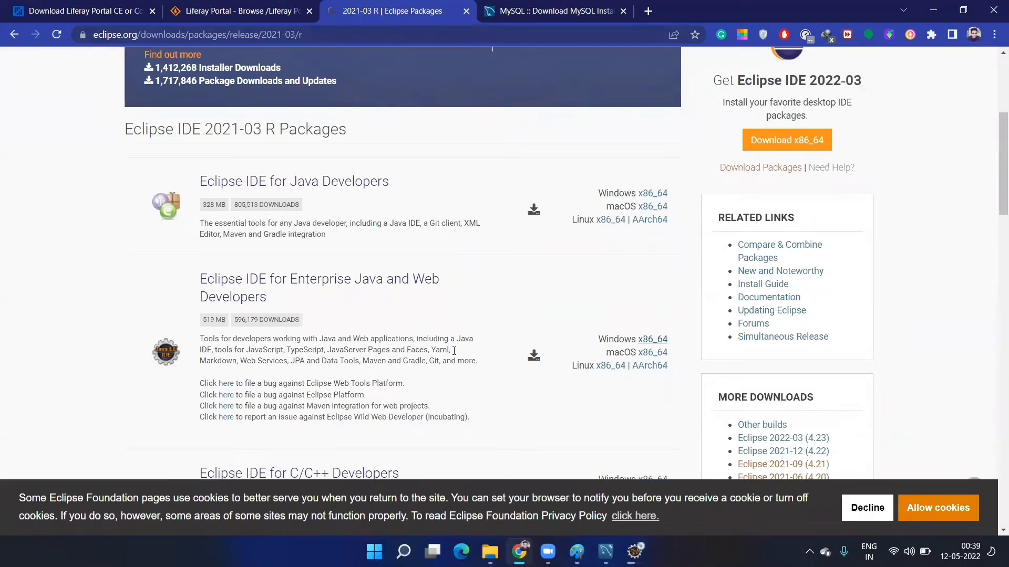
{"action": "left_click", "coordinate": [517, 6]}
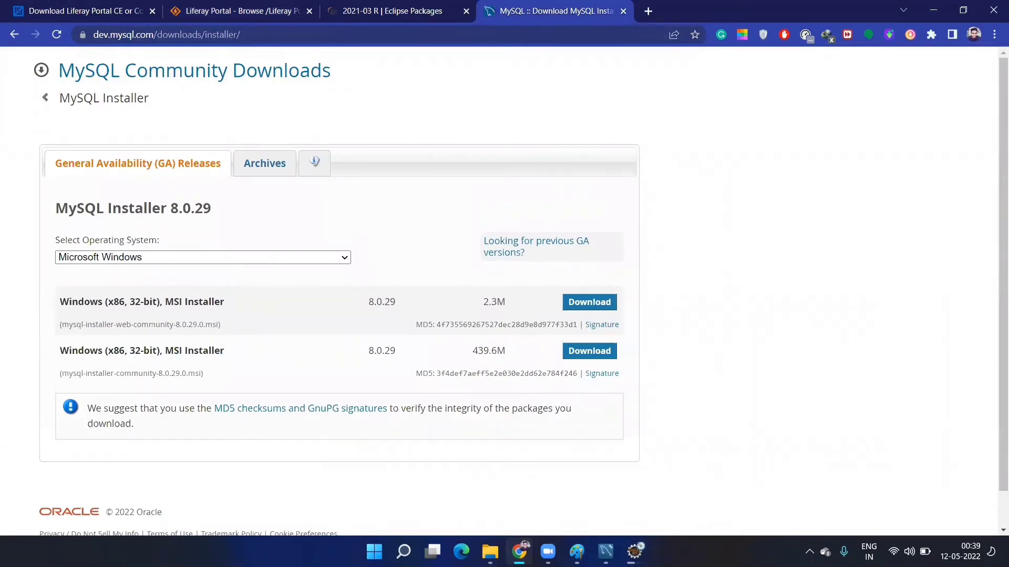
{"action": "left_click", "coordinate": [634, 551]}
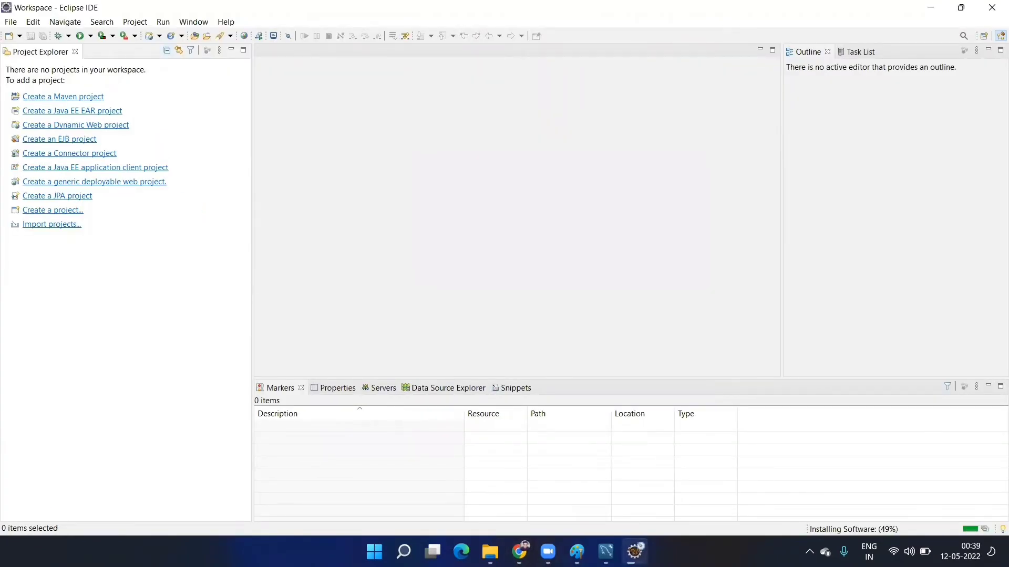
- Extract the liferay-ce-portal-tomcat-7.3.5-ga6 archive with WinRAR into D:\LiferaySetup
{"action": "mouse_move", "coordinate": [490, 551]}
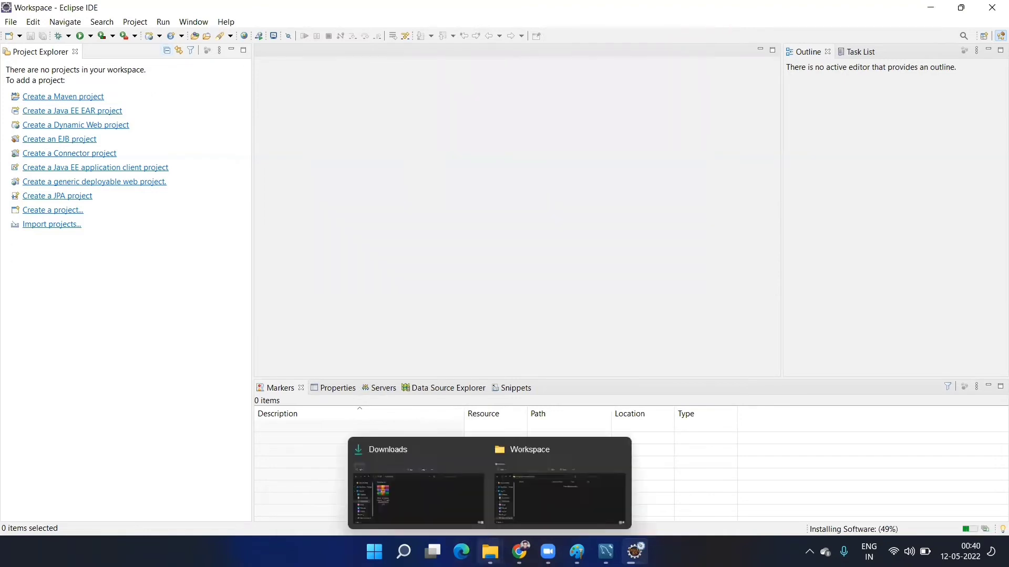
{"action": "left_click", "coordinate": [439, 476]}
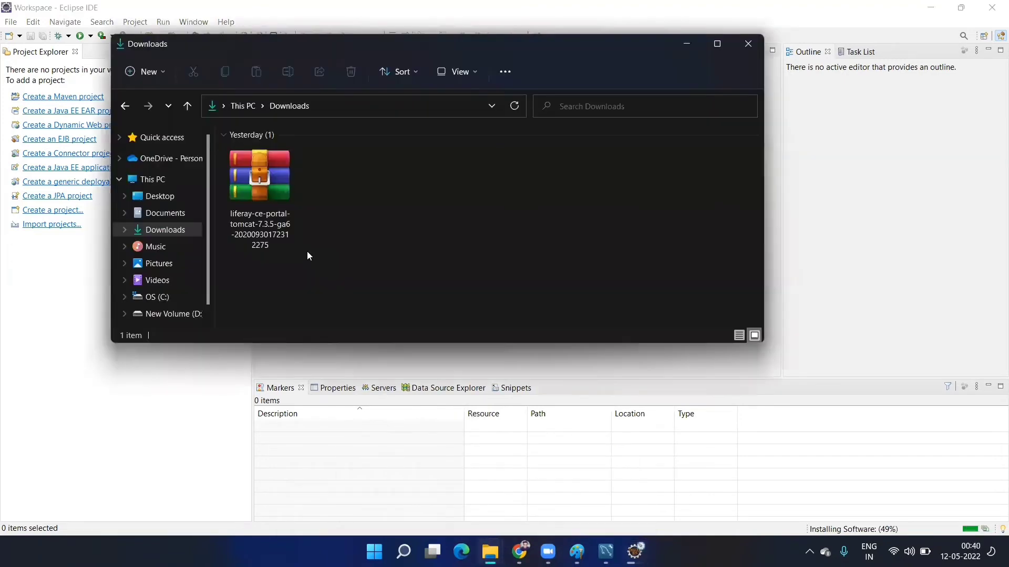
{"action": "right_click", "coordinate": [285, 230]}
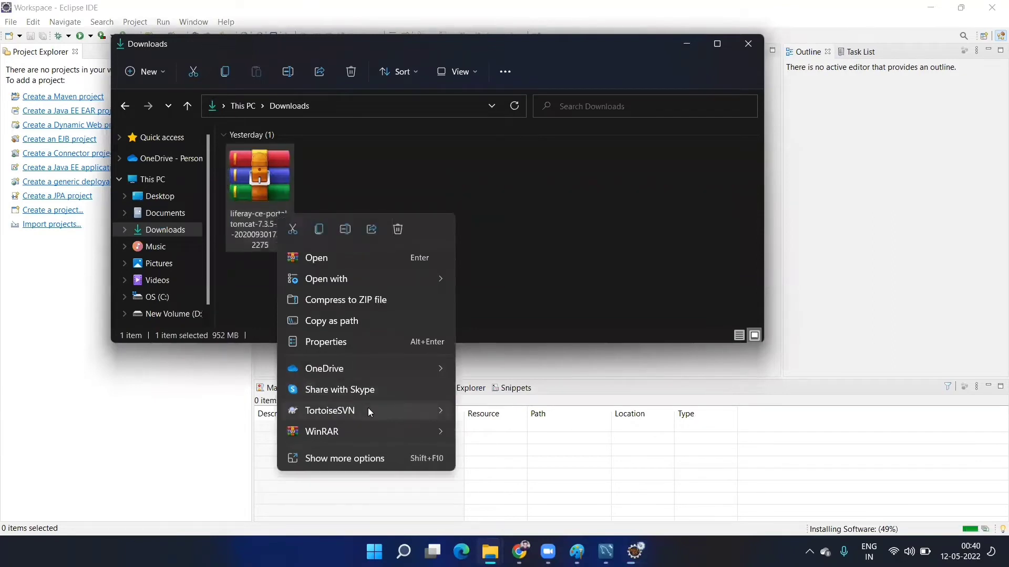
{"action": "mouse_move", "coordinate": [381, 429]}
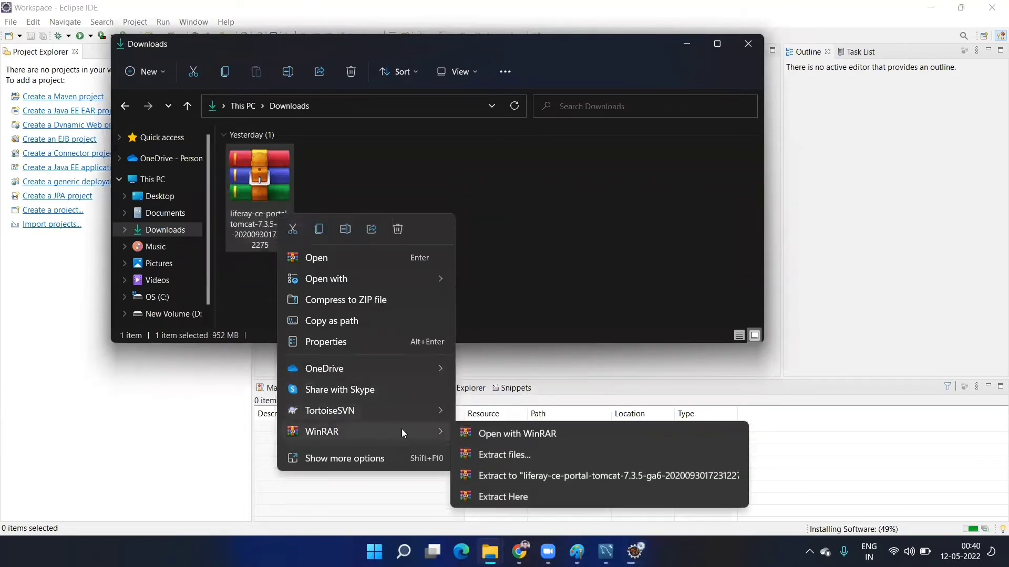
{"action": "left_click", "coordinate": [553, 456]}
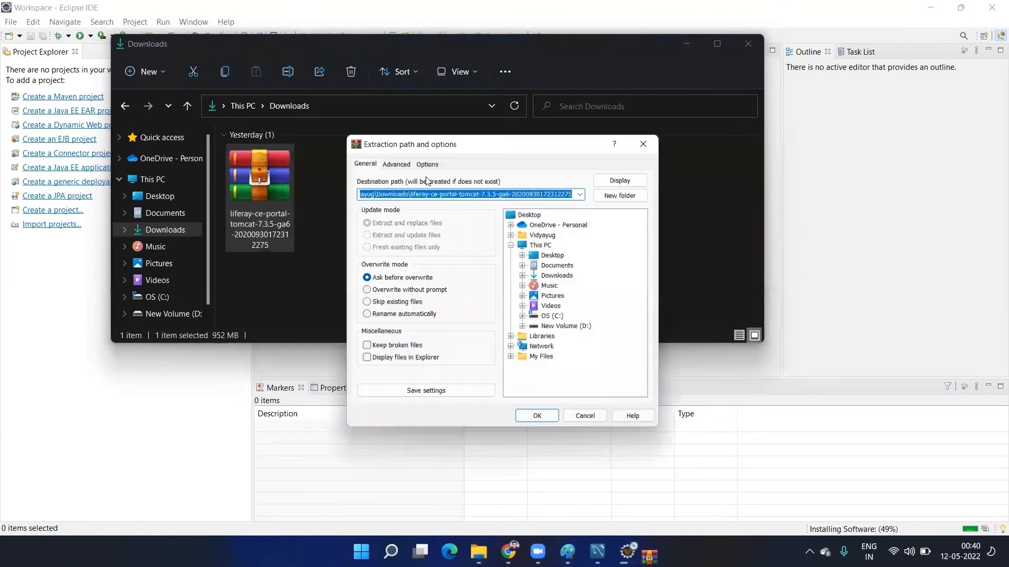
{"action": "left_click", "coordinate": [564, 329]}
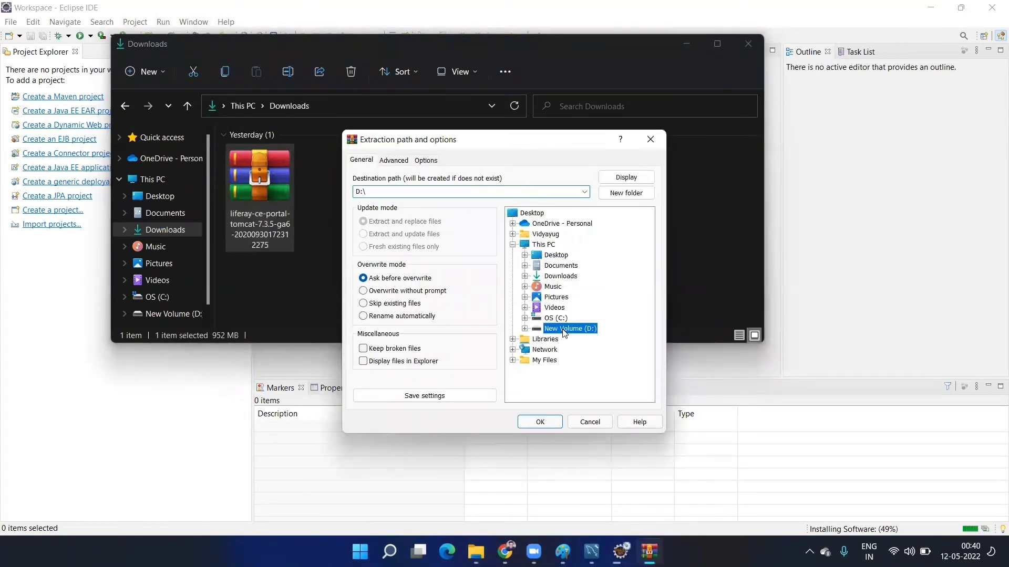
{"action": "left_click", "coordinate": [524, 329]}
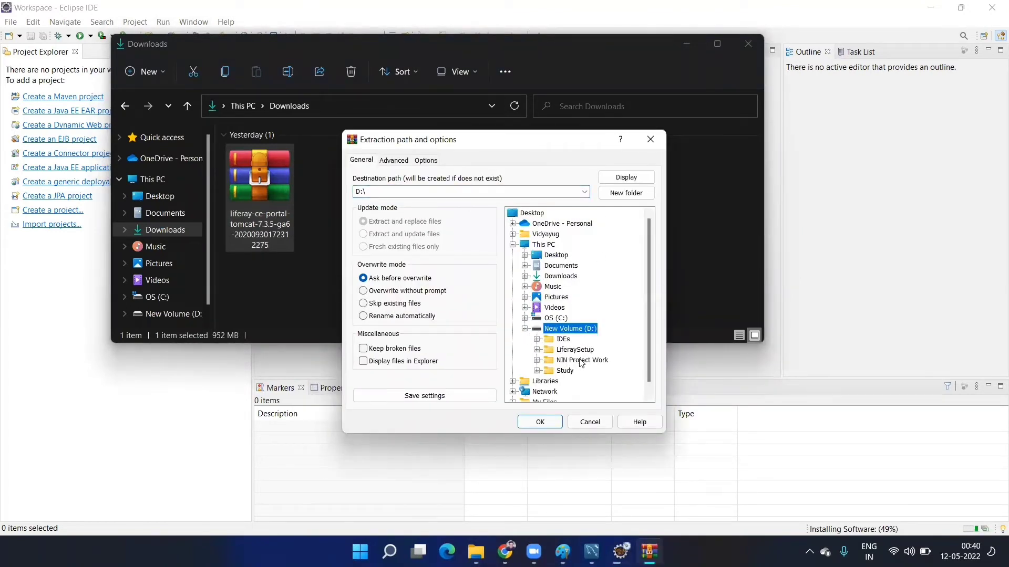
{"action": "left_click", "coordinate": [572, 350]}
{"action": "left_click", "coordinate": [537, 349]}
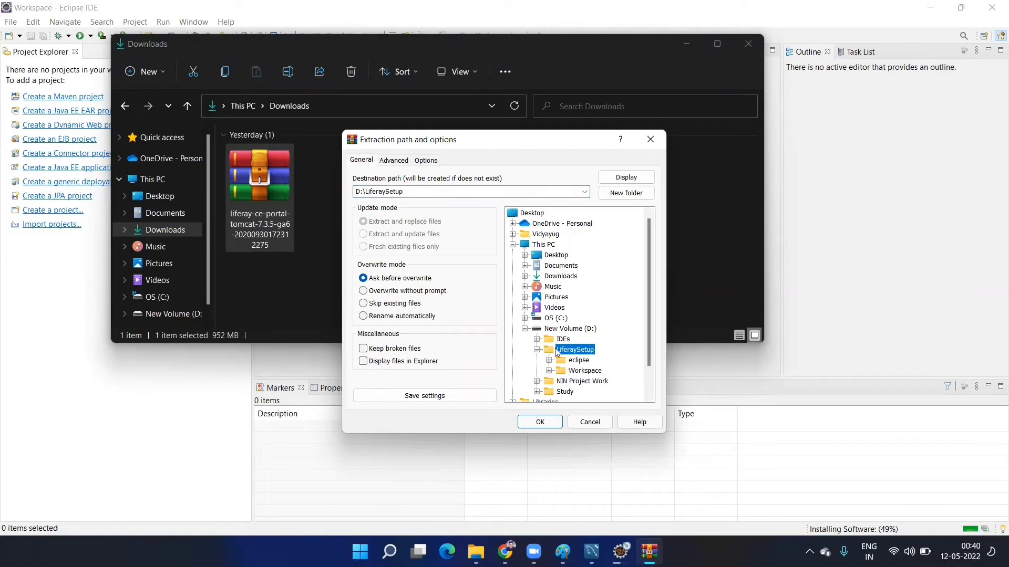
{"action": "left_click", "coordinate": [540, 422]}
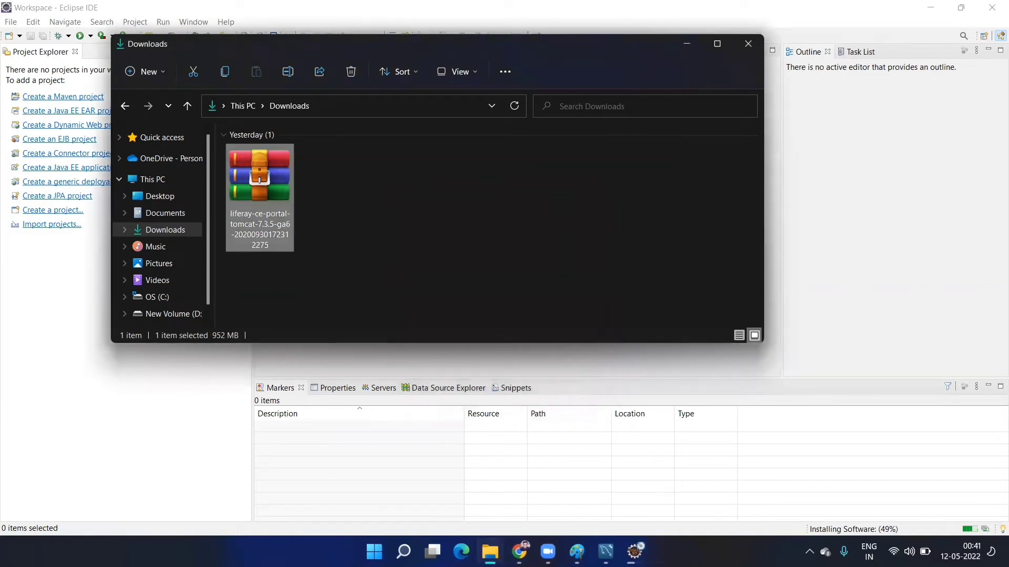
- Rename the liferay-ce-portal-7.3.5-ga6 folder in LiferaySetup to 'bundle'
{"action": "left_click", "coordinate": [490, 551]}
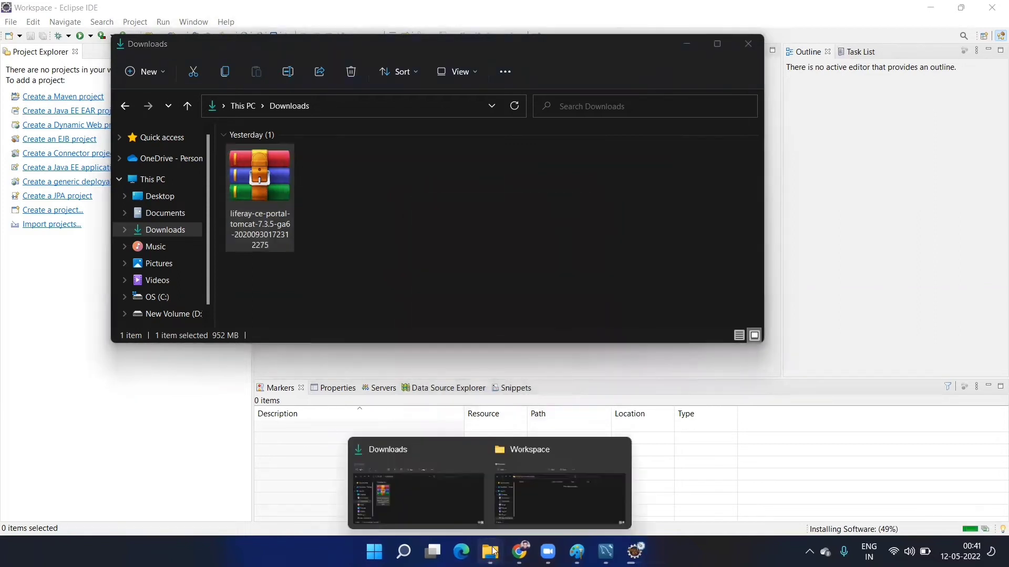
{"action": "left_click", "coordinate": [539, 496]}
{"action": "key", "text": "alt+Up"}
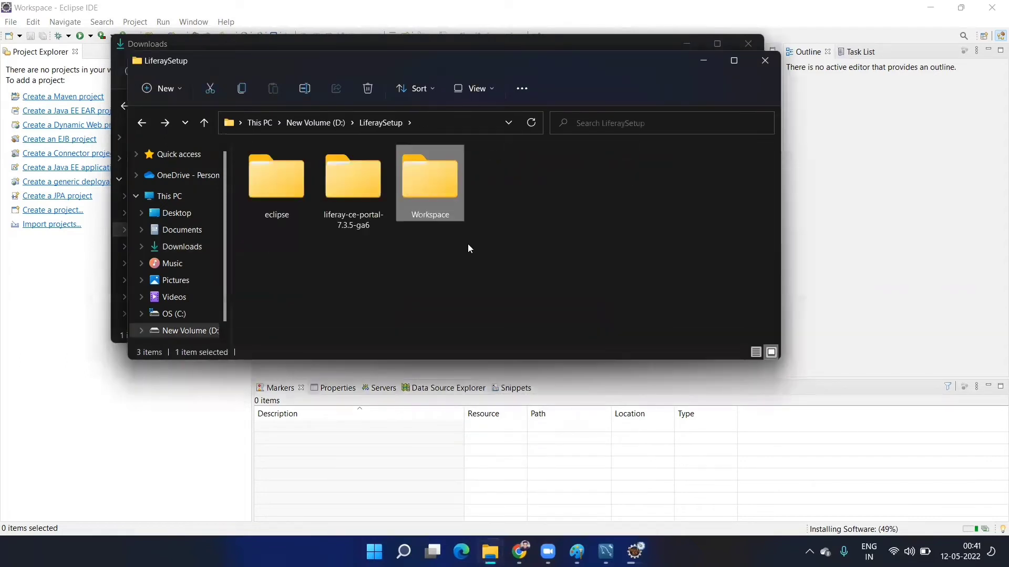
{"action": "double_click", "coordinate": [354, 226]}
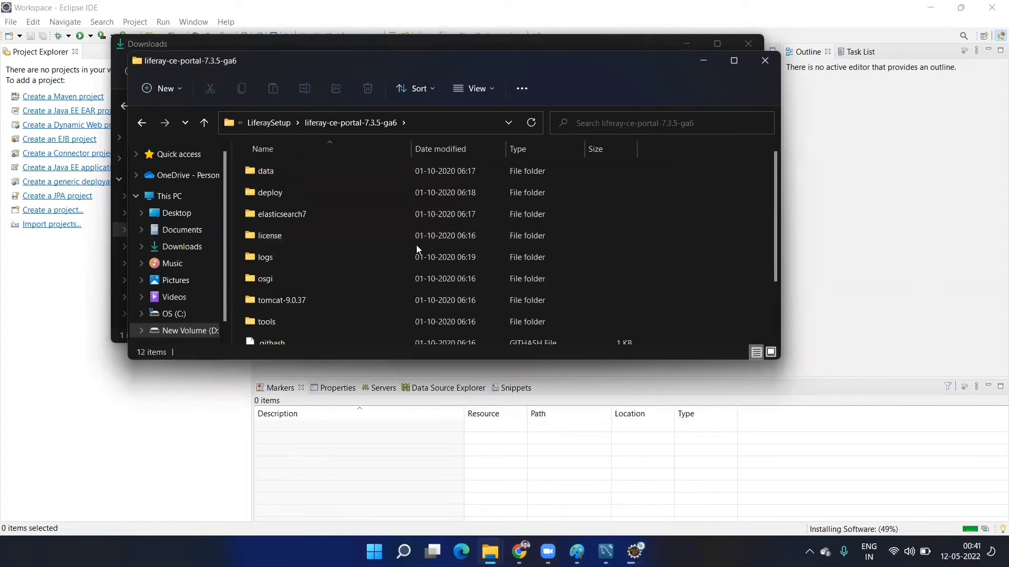
{"action": "key", "text": "alt+Up"}
{"action": "key", "text": "F2"}
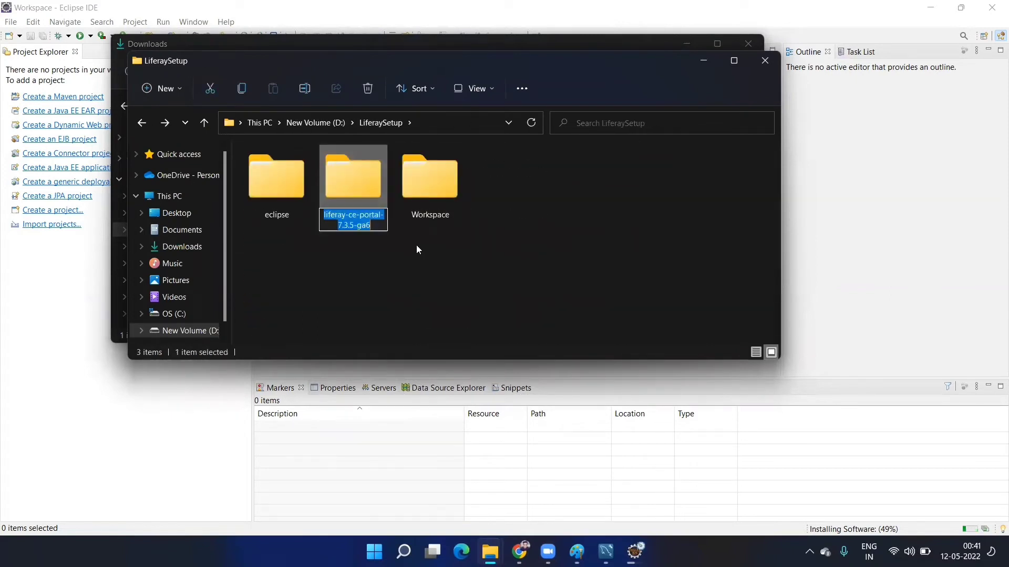
{"action": "type", "text": "bundl"}
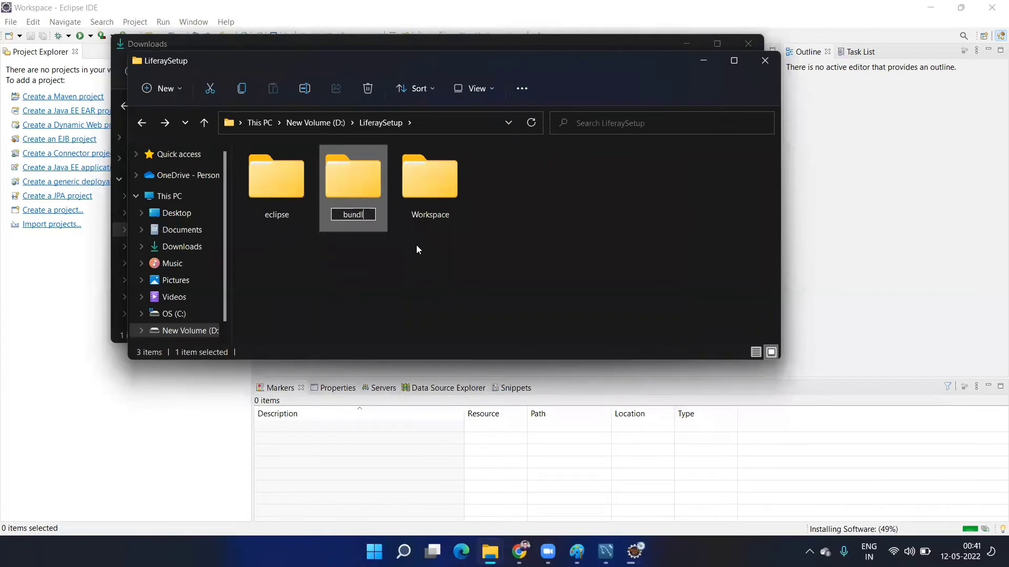
{"action": "type", "text": "e"}
{"action": "left_click", "coordinate": [411, 269]}
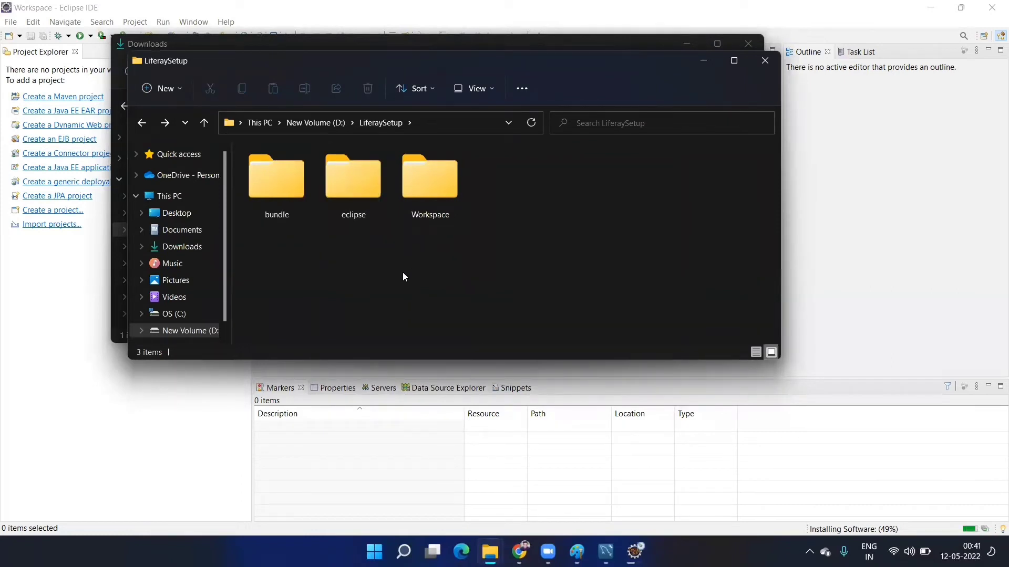
- Check the bundle folder's contents, then minimize both Explorer windows
{"action": "double_click", "coordinate": [281, 161]}
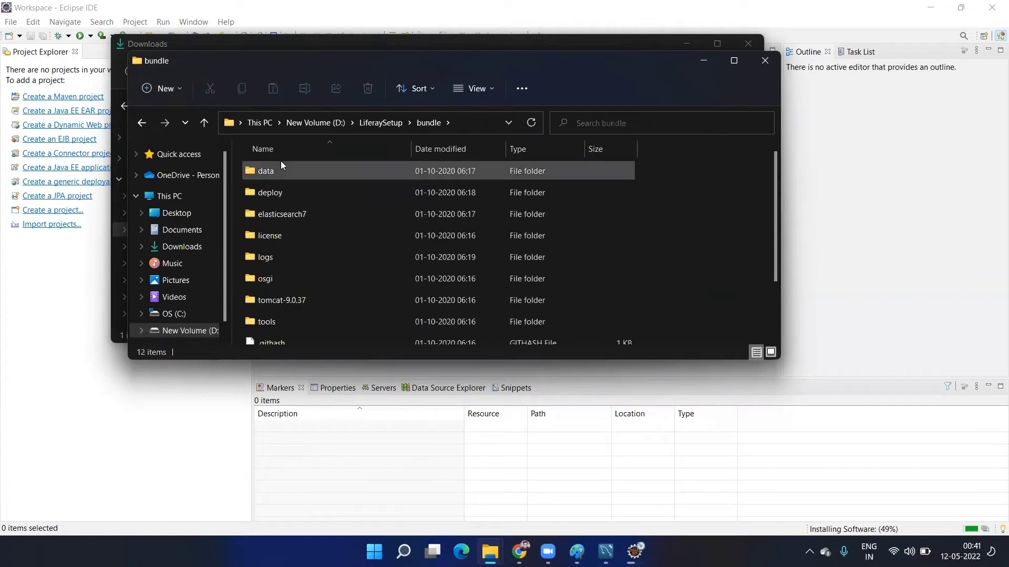
{"action": "scroll", "coordinate": [295, 263], "scroll_direction": "down", "scroll_amount": 1}
{"action": "scroll", "coordinate": [295, 262], "scroll_direction": "down", "scroll_amount": 1}
{"action": "scroll", "coordinate": [327, 304], "scroll_direction": "up", "scroll_amount": 2}
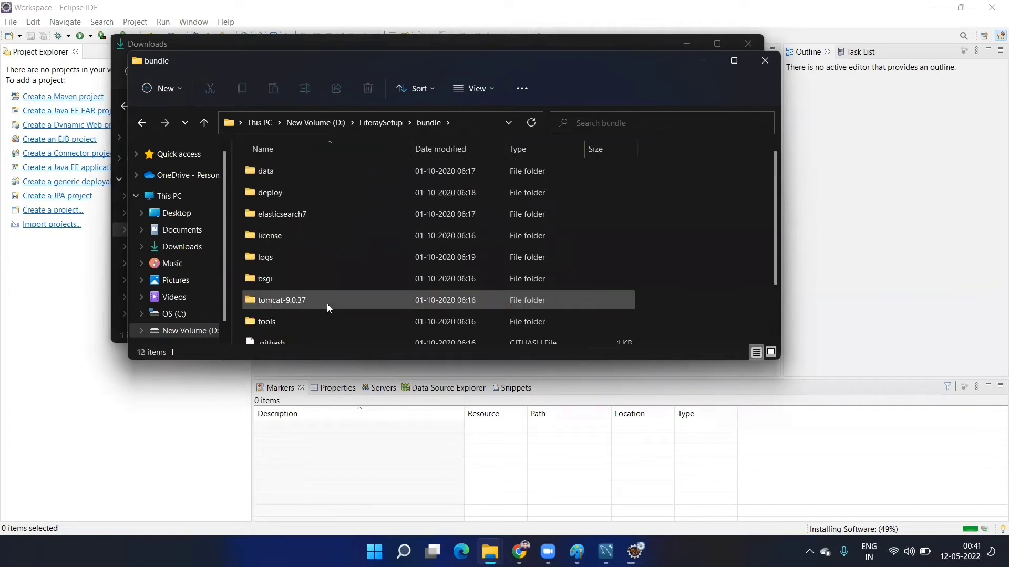
{"action": "key", "text": "BackSpace"}
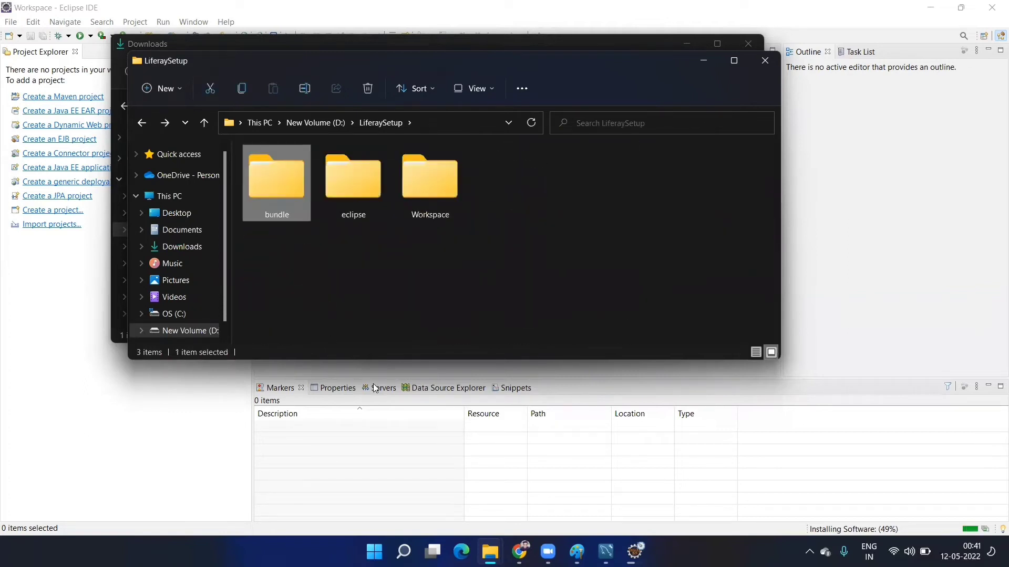
{"action": "left_click", "coordinate": [695, 64]}
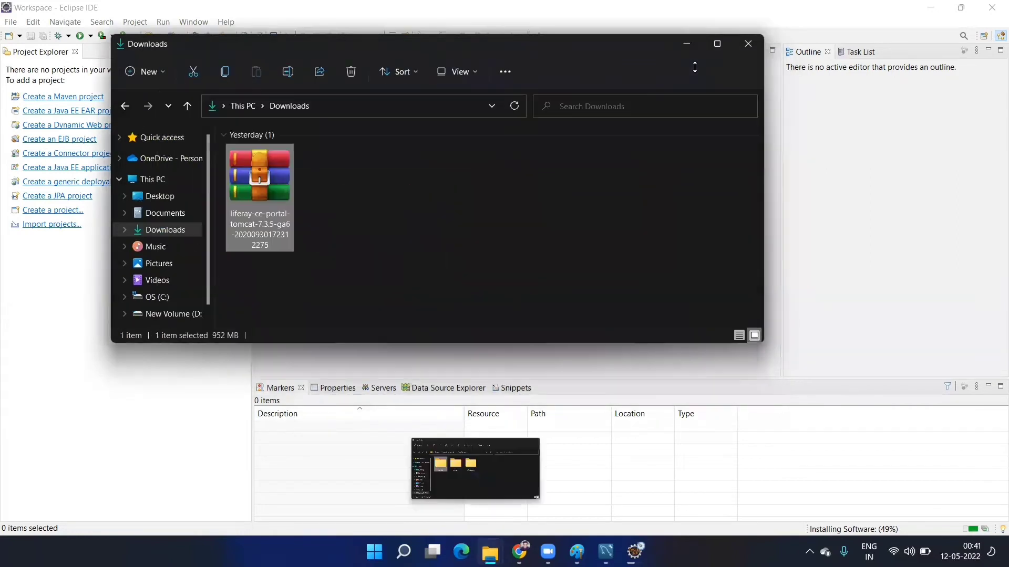
{"action": "left_click", "coordinate": [687, 46]}
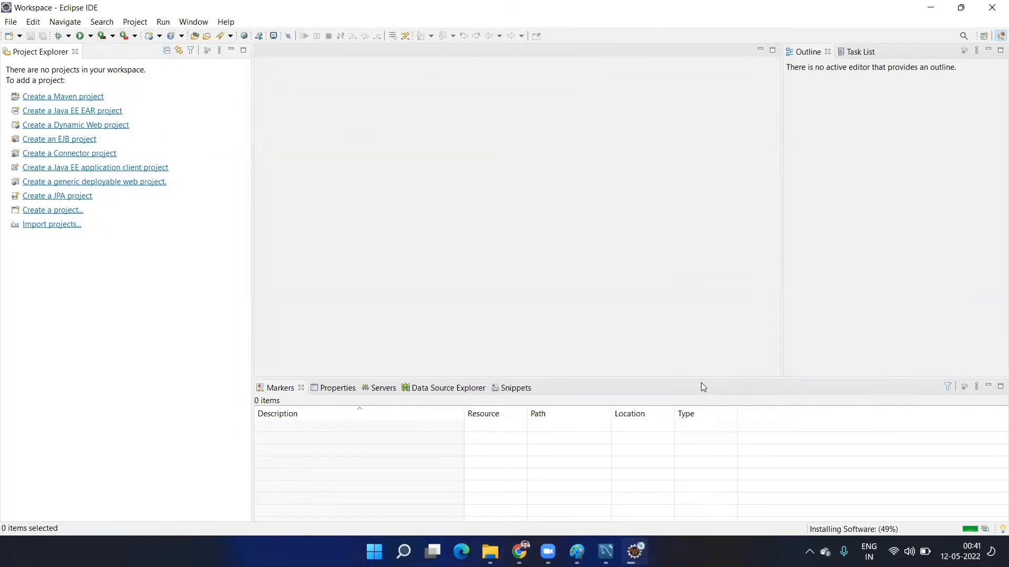
- Write 'Extract to particular location' in red beside the Liferay portal download line
{"action": "key", "text": "alt+Tab"}
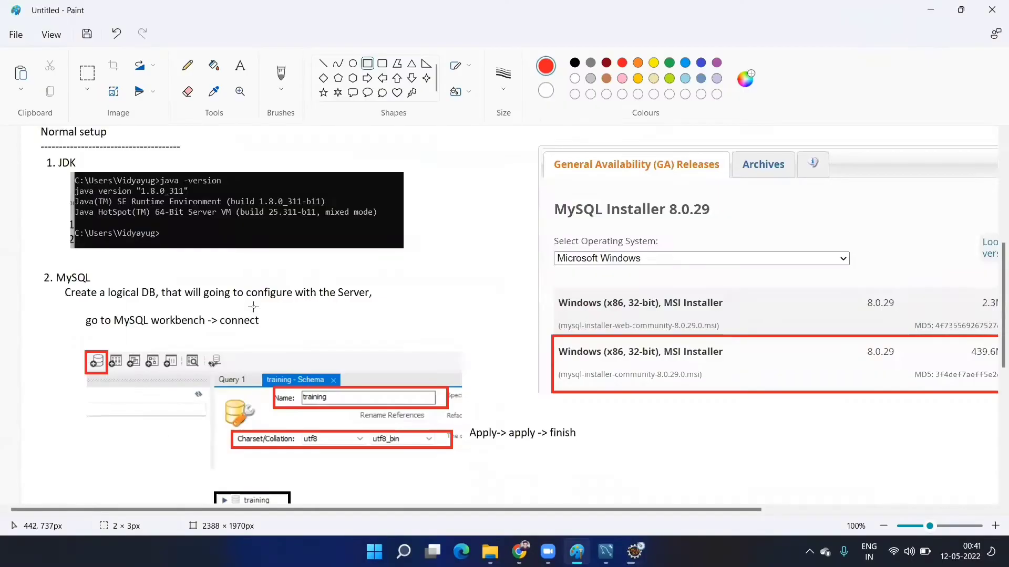
{"action": "scroll", "coordinate": [247, 363], "scroll_direction": "down", "scroll_amount": 5}
{"action": "scroll", "coordinate": [231, 363], "scroll_direction": "down", "scroll_amount": 3}
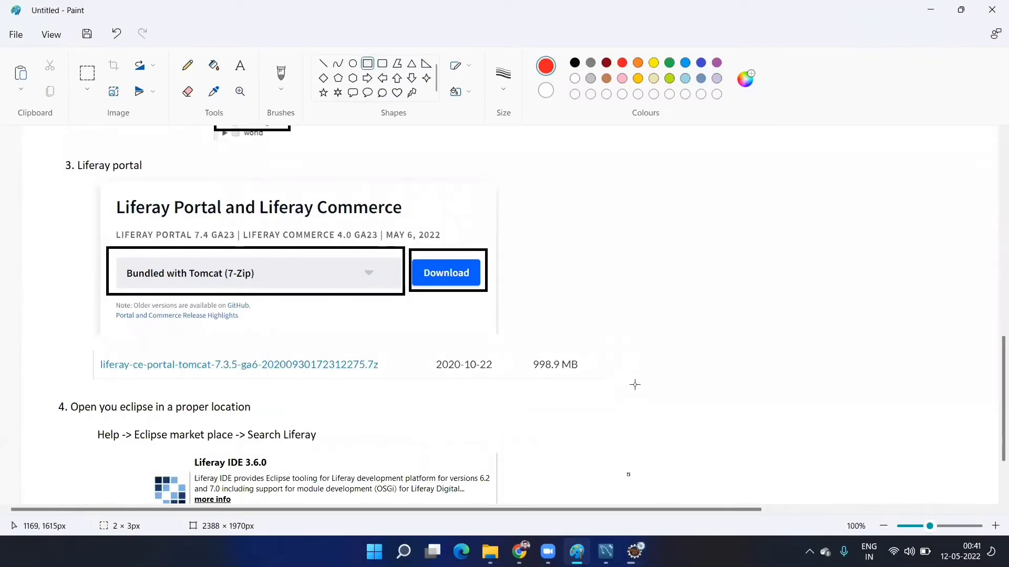
{"action": "left_click", "coordinate": [239, 65]}
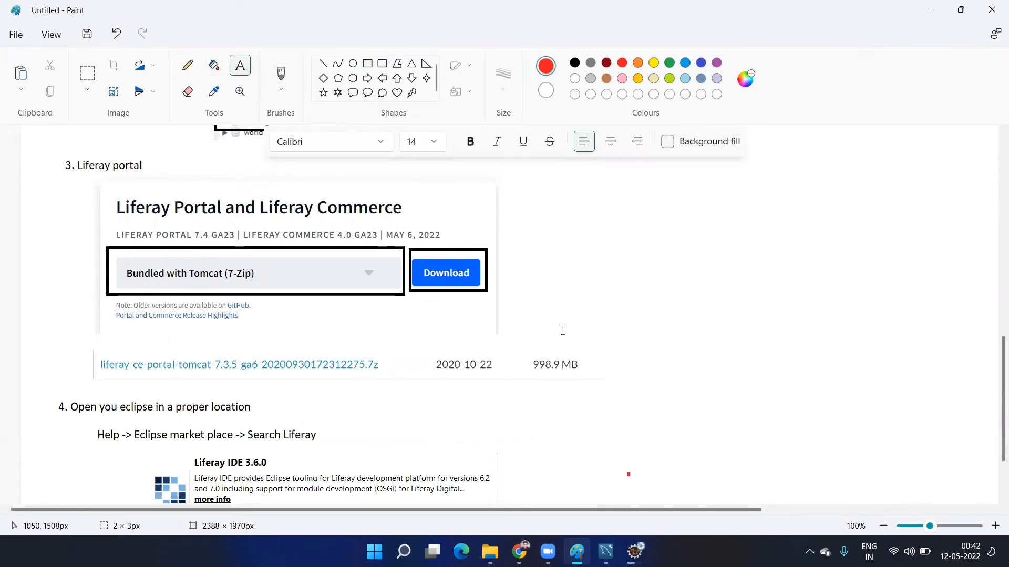
{"action": "left_click", "coordinate": [543, 323]}
{"action": "type", "text": "Ext"}
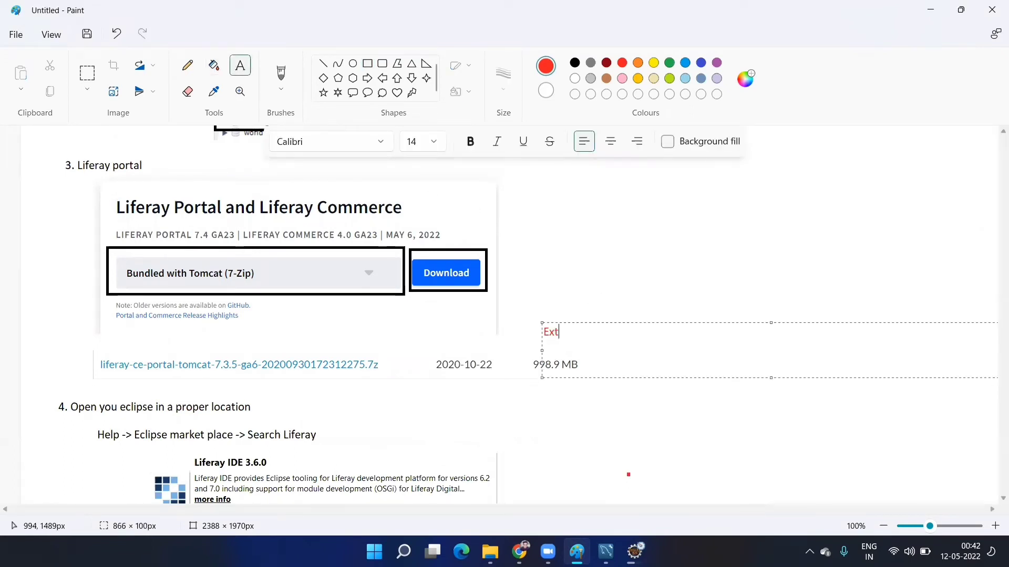
{"action": "type", "text": "ract"}
{"action": "type", "text": "to particular location"}
{"action": "scroll", "coordinate": [504, 316], "scroll_direction": "down", "scroll_amount": 2}
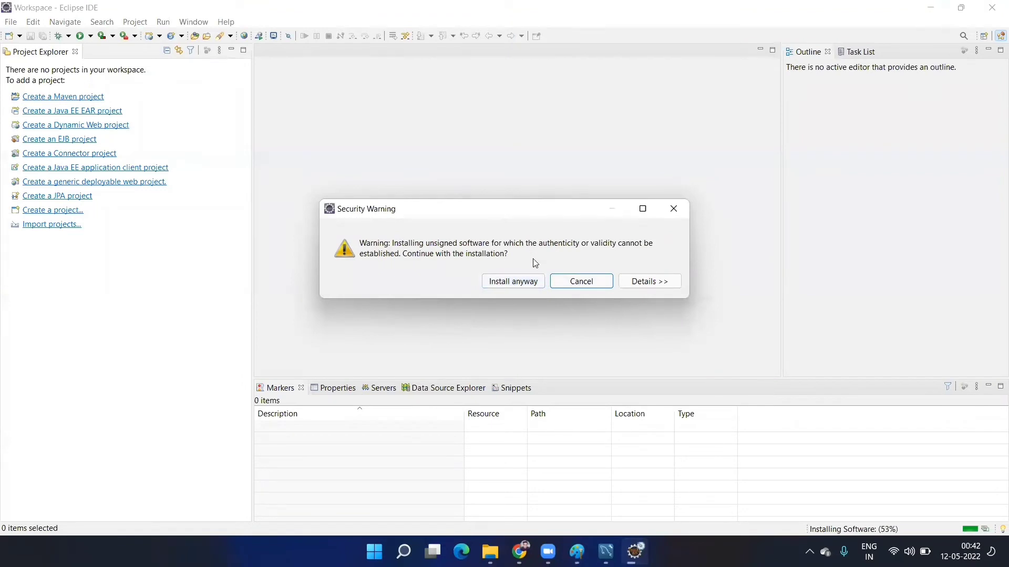
- Install the unsigned software anyway and restart Eclipse now
{"action": "left_click", "coordinate": [516, 282]}
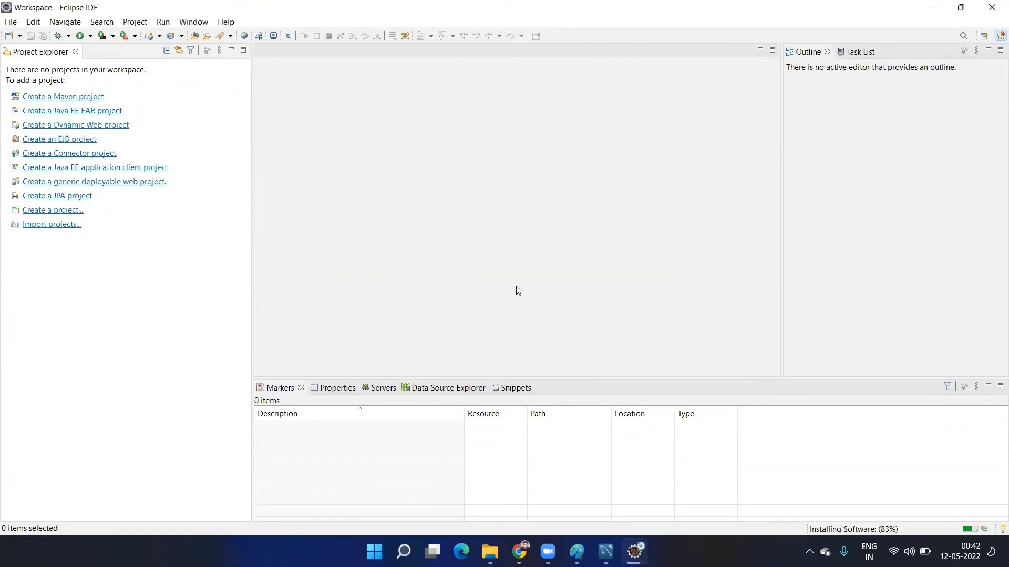
{"action": "left_click", "coordinate": [565, 291]}
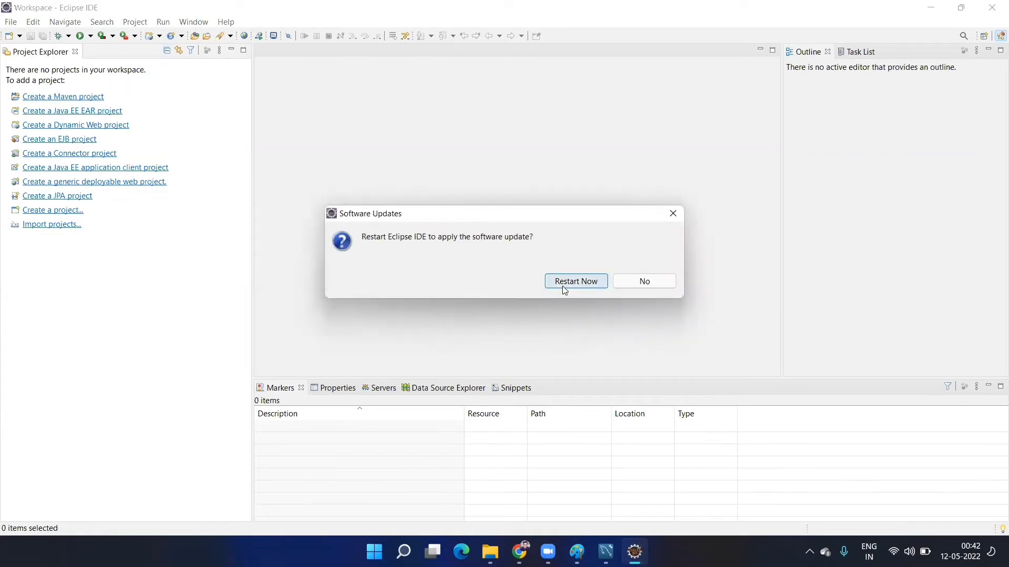
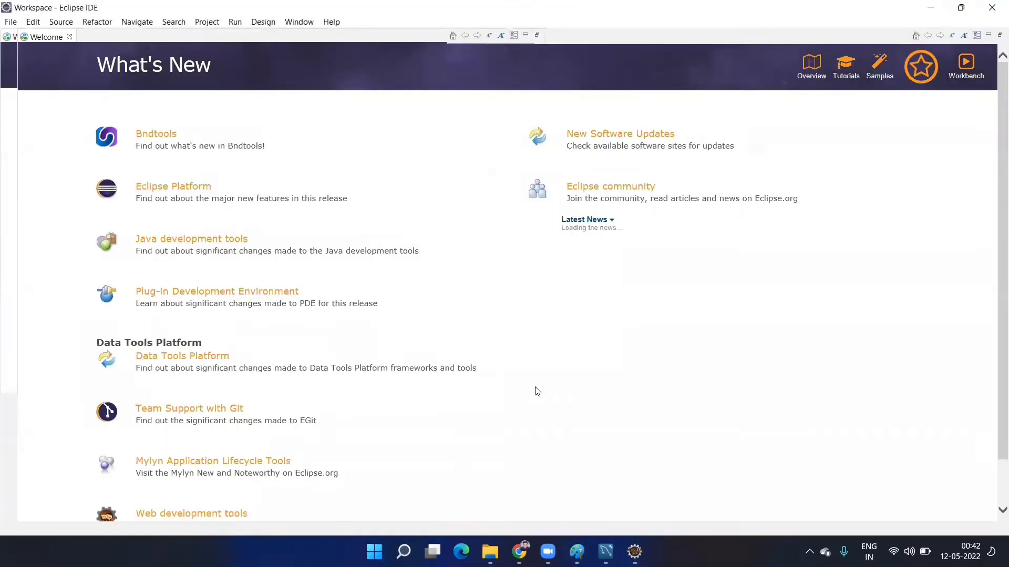
- Close the Eclipse 2021-03 Welcome page showing the What's New overview
{"action": "left_click", "coordinate": [69, 37]}
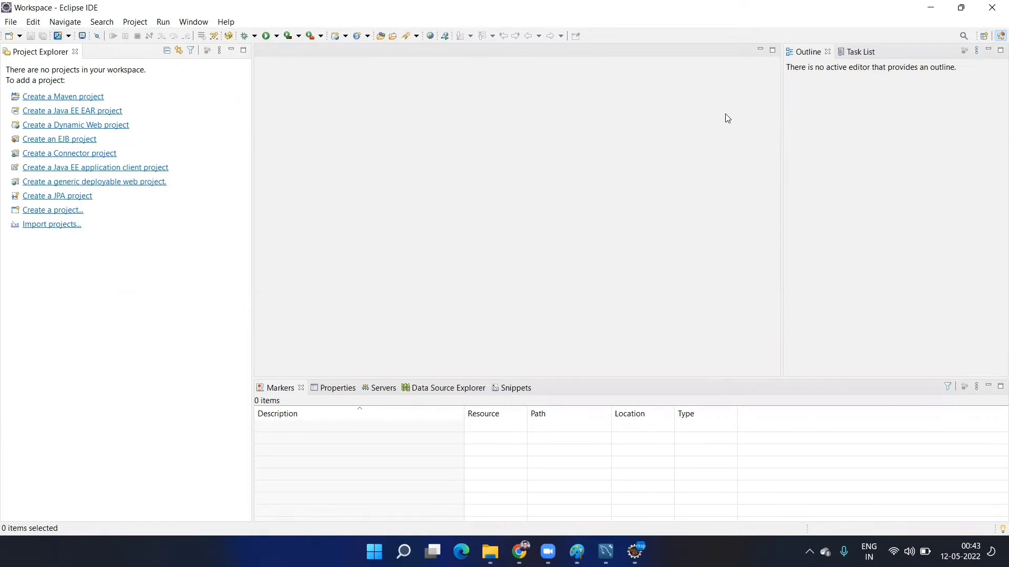
- Open the Liferay Workspace perspective, narrow the Gradle views to widen the editor, and show Console
{"action": "left_click", "coordinate": [985, 38]}
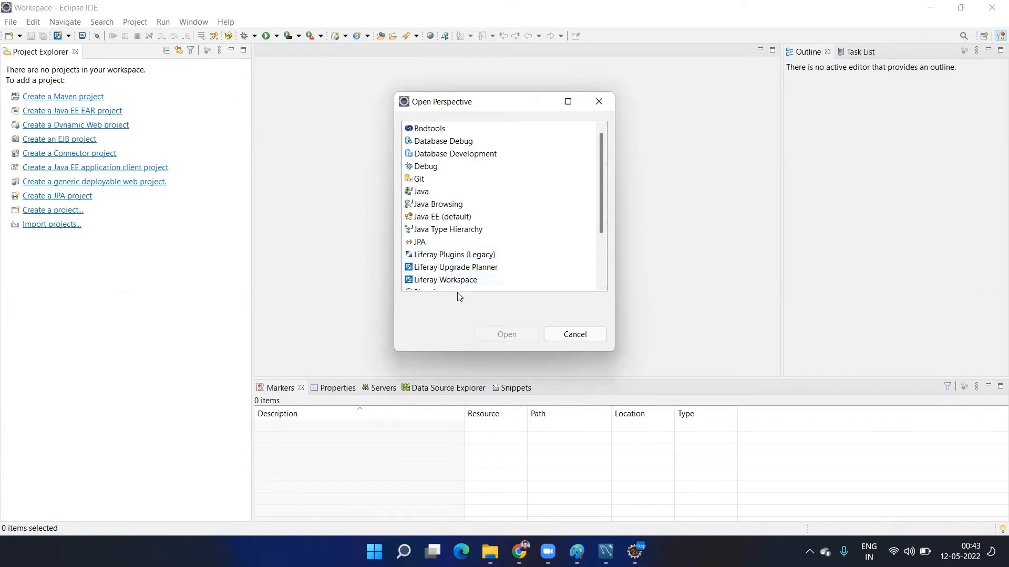
{"action": "left_click", "coordinate": [452, 280]}
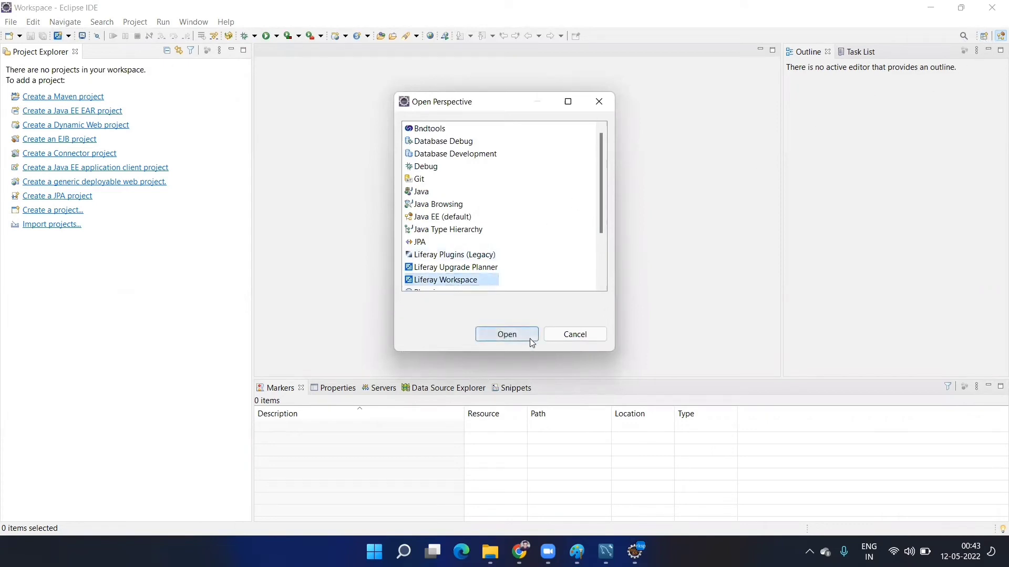
{"action": "left_click", "coordinate": [532, 343]}
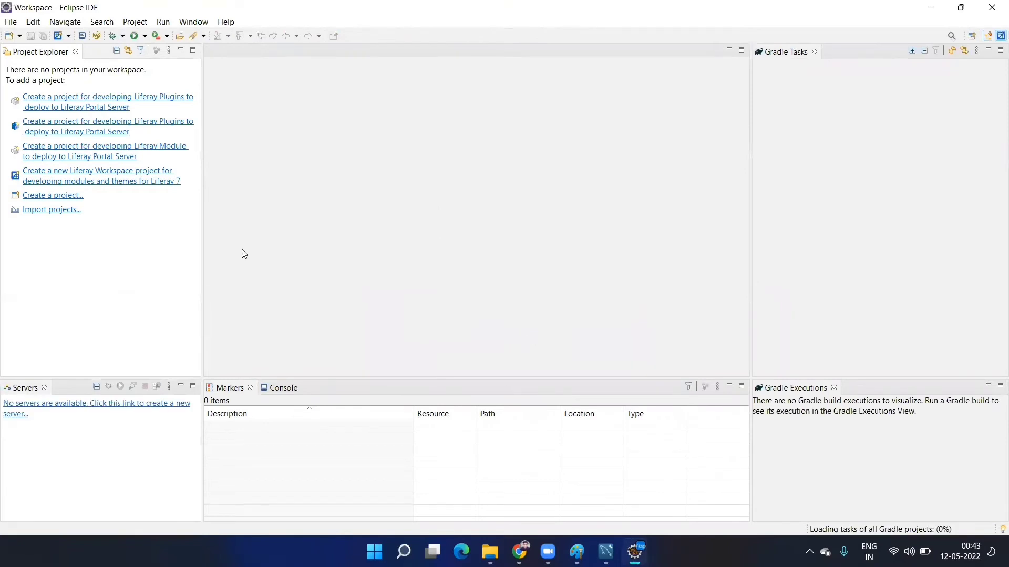
{"action": "left_click_drag", "start_coordinate": [757, 129], "coordinate": [807, 134]}
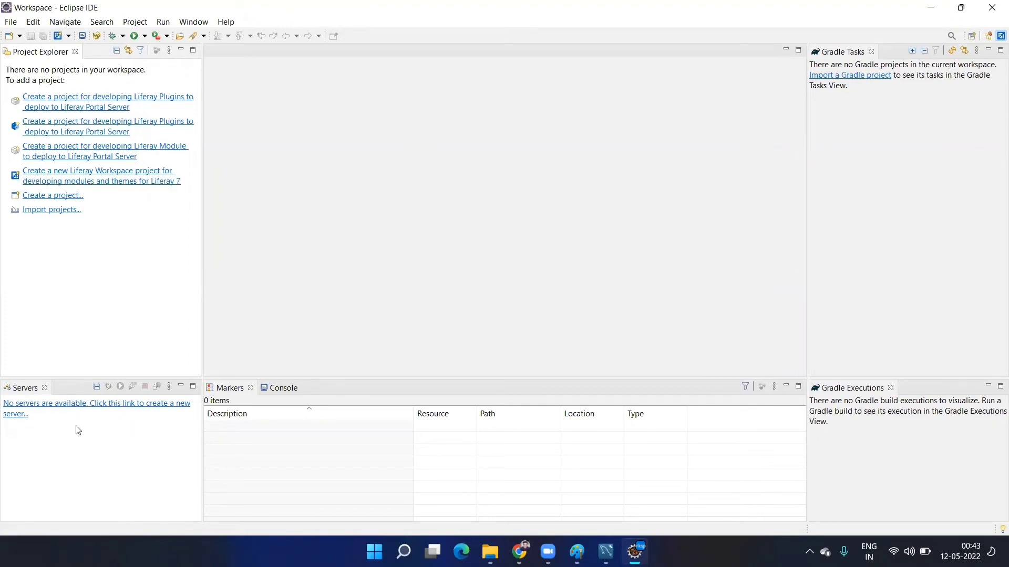
{"action": "left_click", "coordinate": [283, 389]}
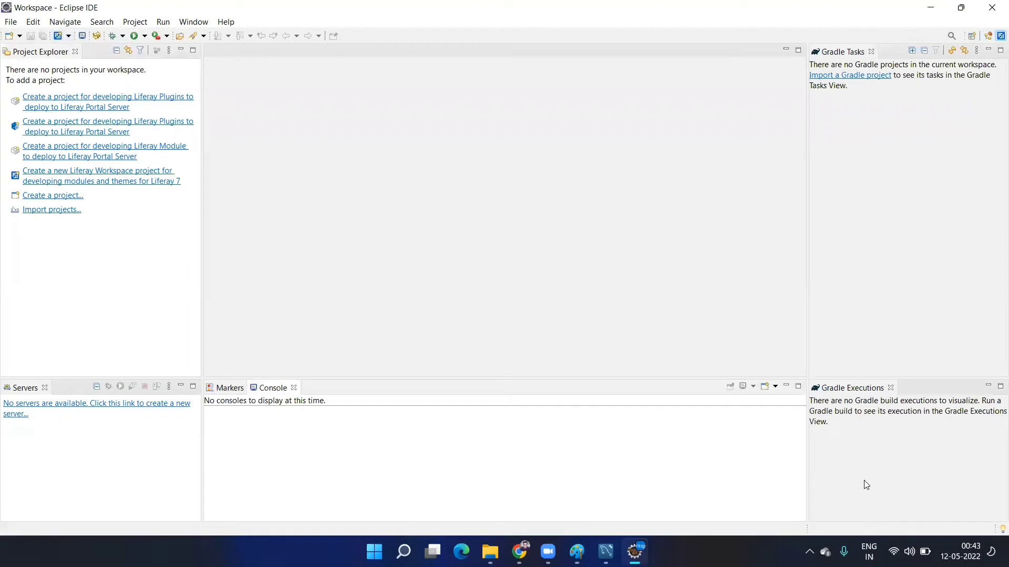
- Start a new server definition of type Liferay, Inc. > Liferay 7.x
{"action": "left_click", "coordinate": [138, 407]}
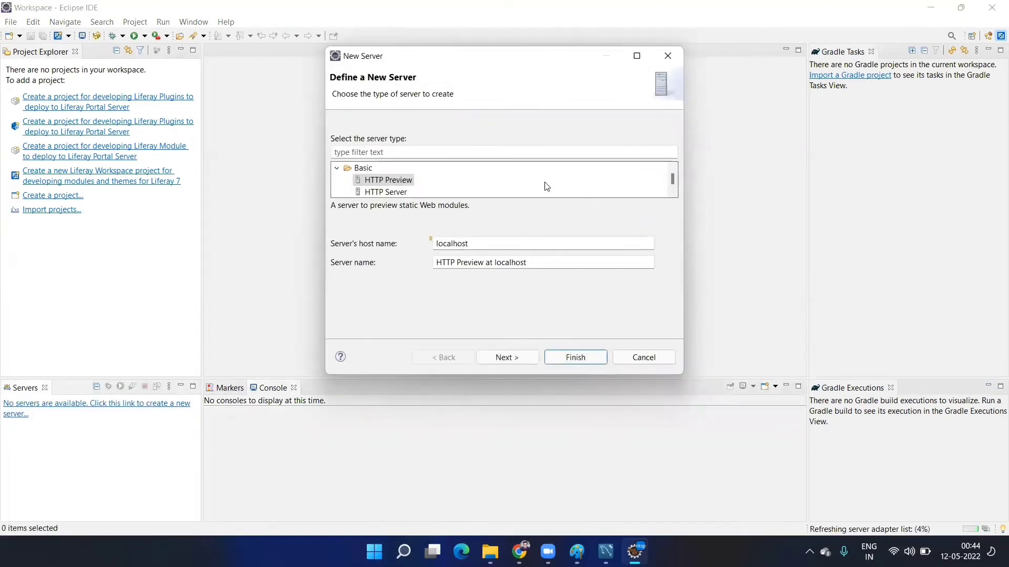
{"action": "left_click", "coordinate": [338, 170]}
{"action": "scroll", "coordinate": [347, 178], "scroll_direction": "down", "scroll_amount": 1}
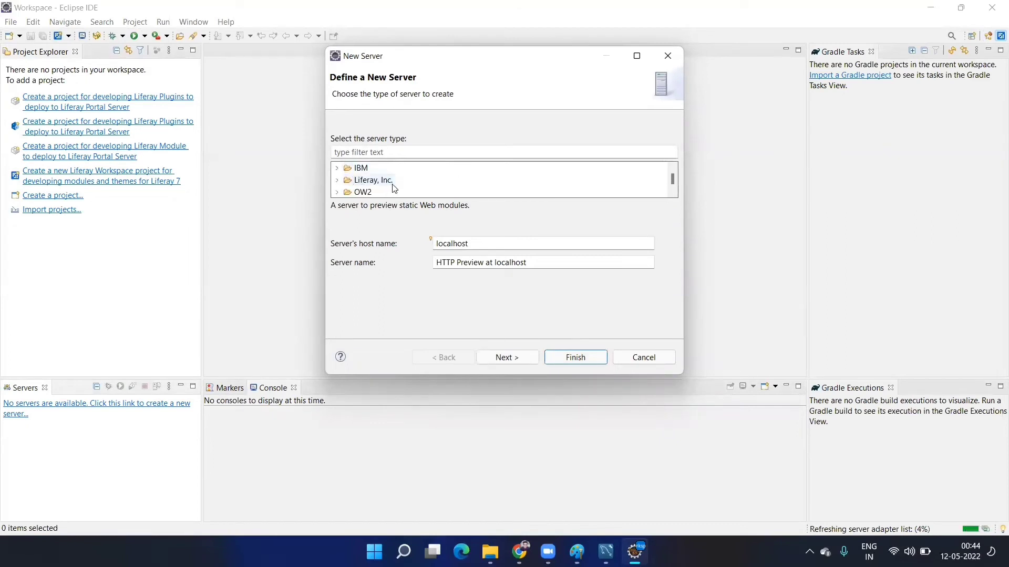
{"action": "left_click", "coordinate": [339, 181]}
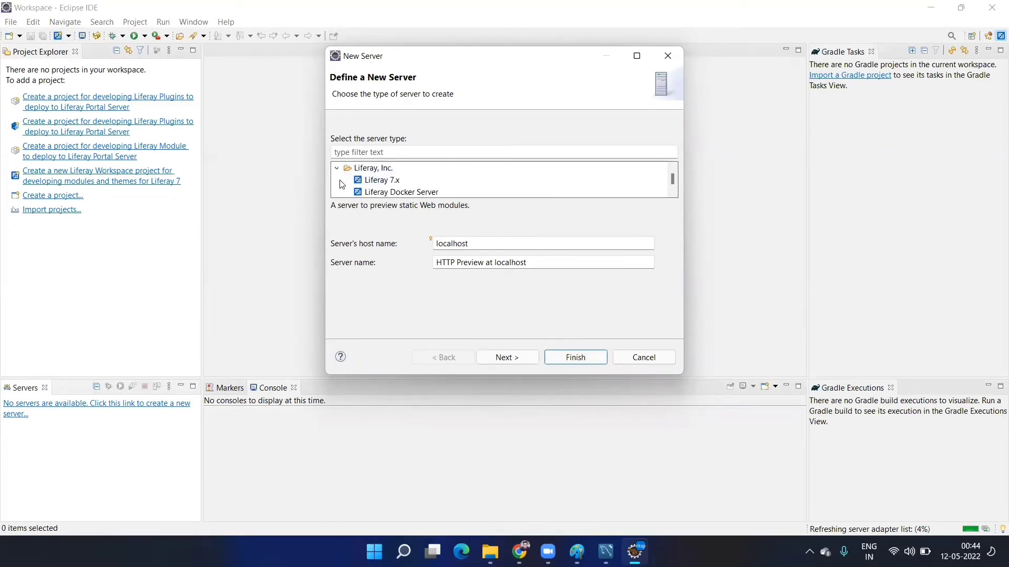
{"action": "left_click", "coordinate": [371, 184]}
{"action": "left_click", "coordinate": [502, 357]}
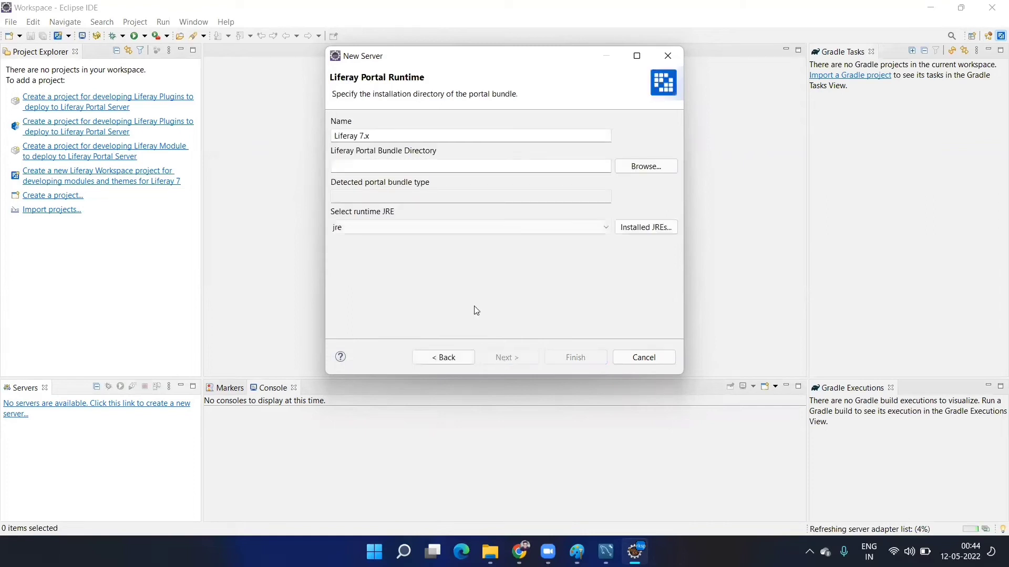
- Set the portal bundle directory to D:\LiferaySetup\bundle
{"action": "left_click", "coordinate": [637, 169]}
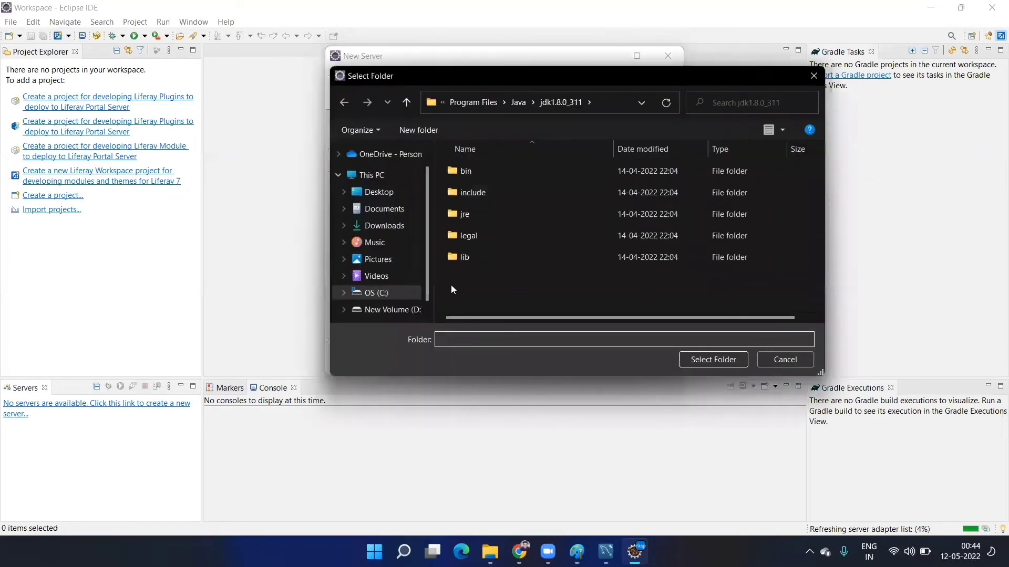
{"action": "left_click", "coordinate": [381, 310]}
{"action": "left_click", "coordinate": [503, 195]}
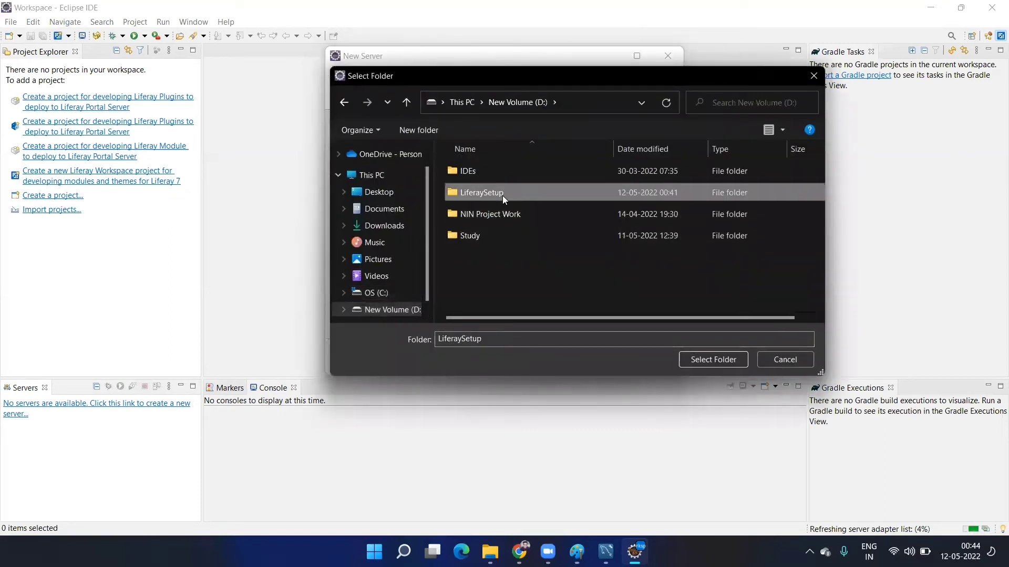
{"action": "double_click", "coordinate": [502, 195]}
{"action": "double_click", "coordinate": [487, 172]}
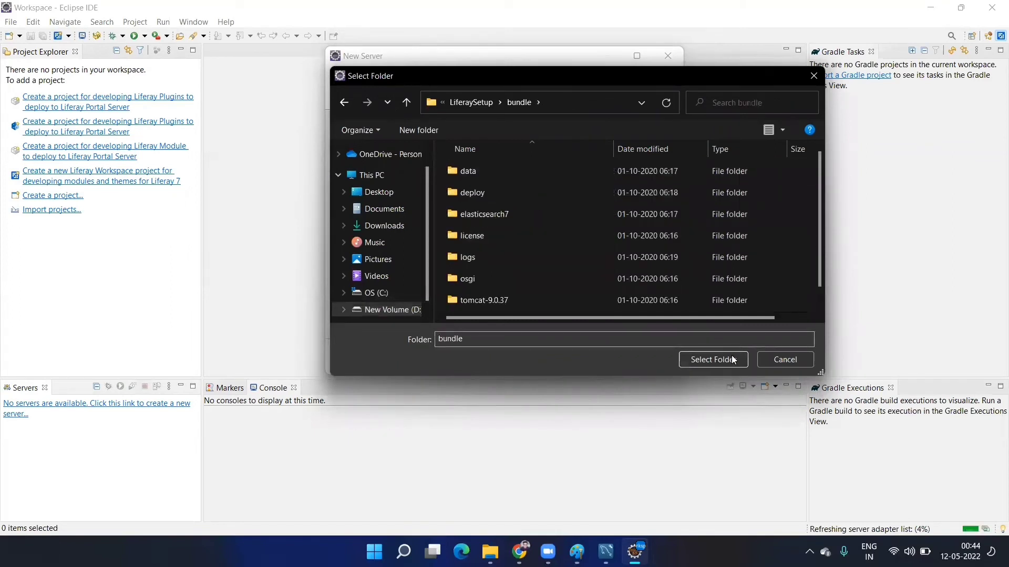
{"action": "left_click", "coordinate": [713, 360]}
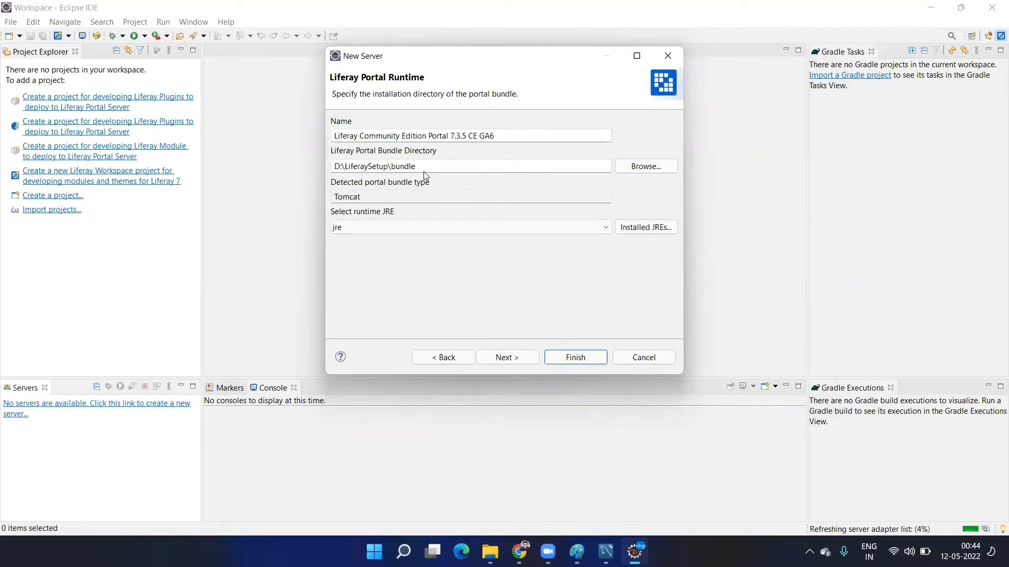
- Check the detected Tomcat bundle and runtime JRE, then bring up the Installed JREs settings
{"action": "double_click", "coordinate": [388, 198]}
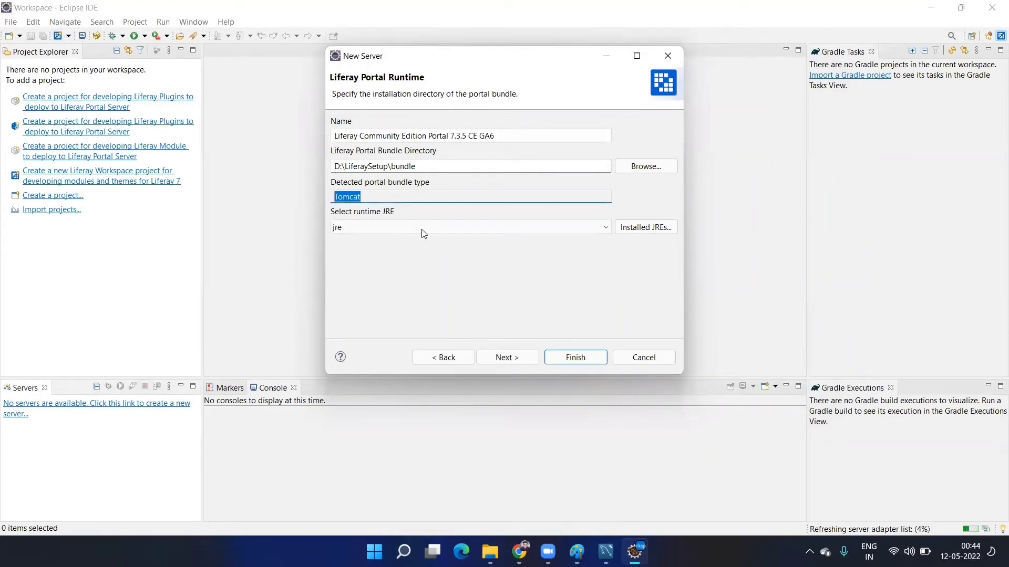
{"action": "left_click", "coordinate": [440, 233]}
{"action": "left_click", "coordinate": [484, 228]}
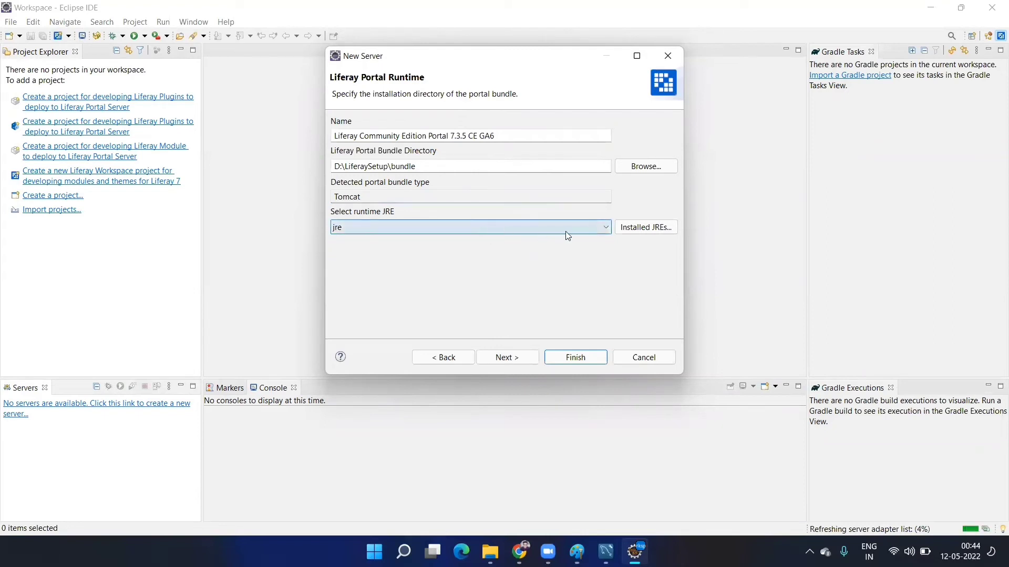
{"action": "left_click", "coordinate": [634, 228]}
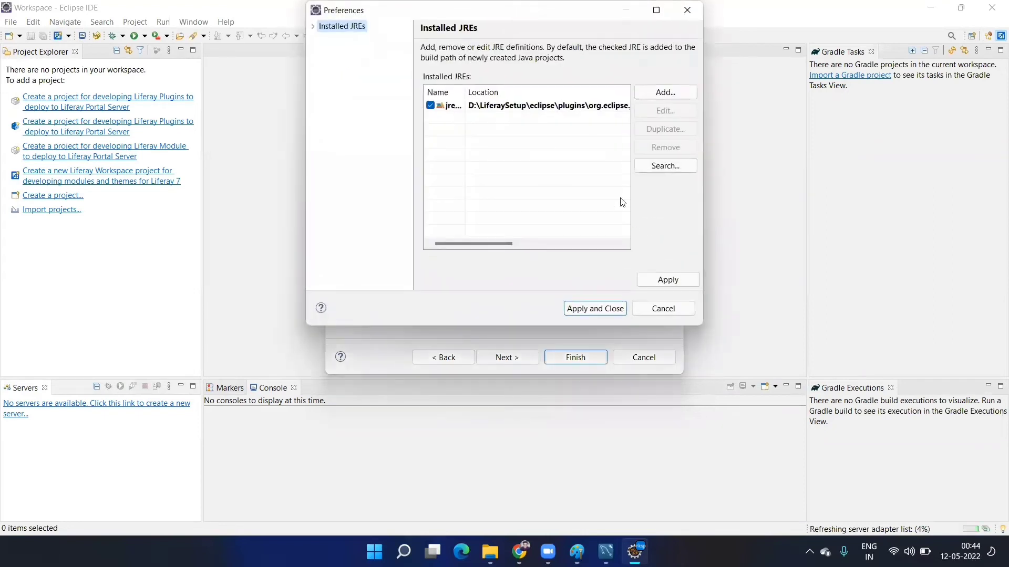
- Remove the existing jre entry and begin adding a new Standard VM JRE
{"action": "left_click", "coordinate": [600, 108]}
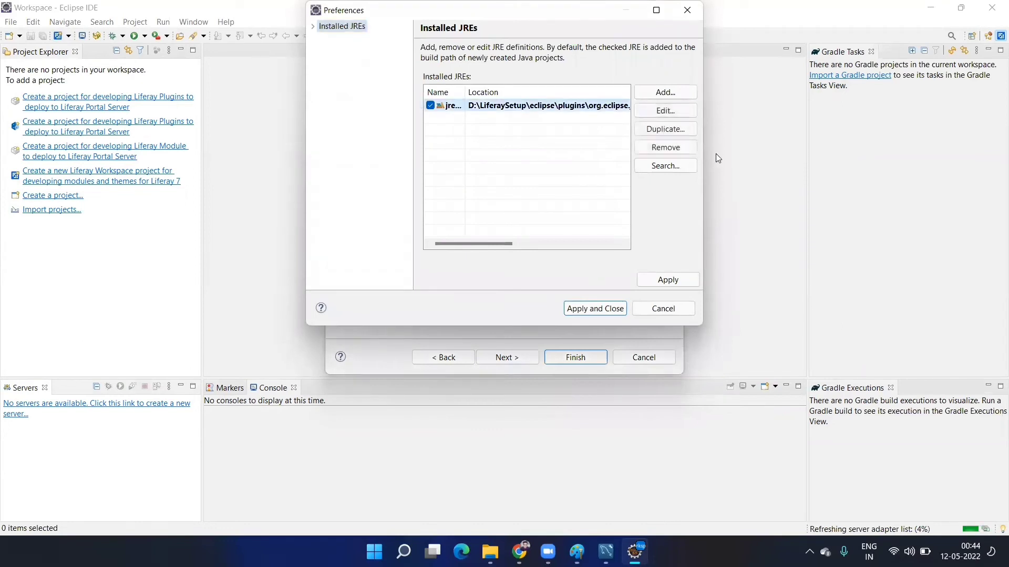
{"action": "left_click", "coordinate": [685, 147]}
{"action": "left_click", "coordinate": [680, 97]}
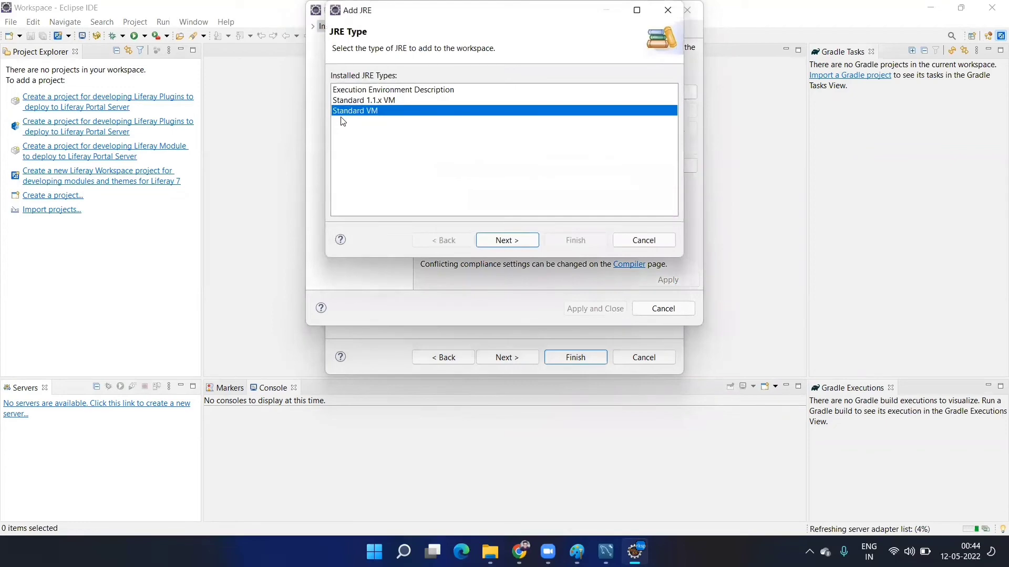
{"action": "left_click", "coordinate": [497, 241]}
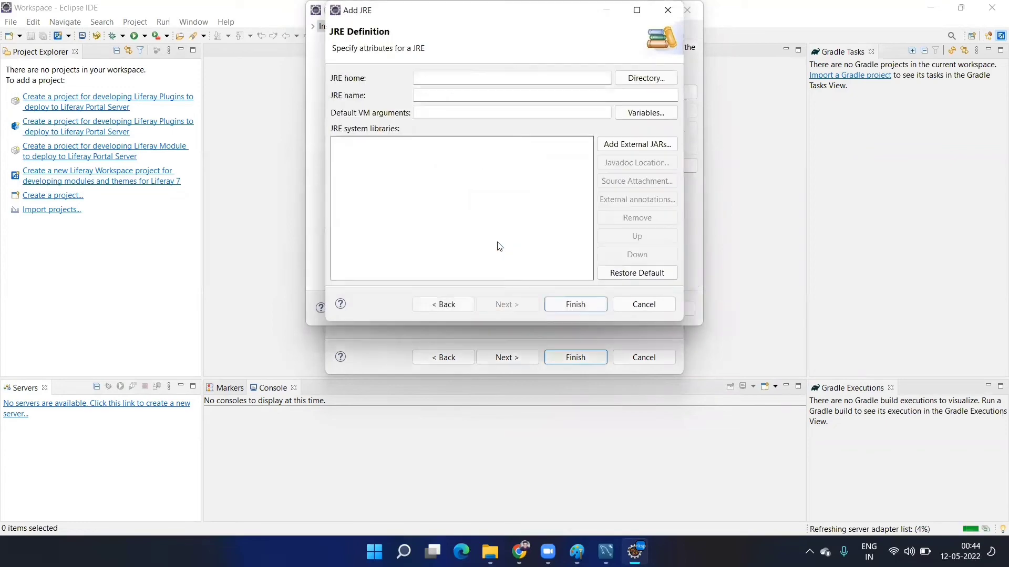
- Add C:\Program Files\Java\jdk1.8.0_311 as the JRE home, apply, and continue server setup
{"action": "left_click", "coordinate": [652, 82]}
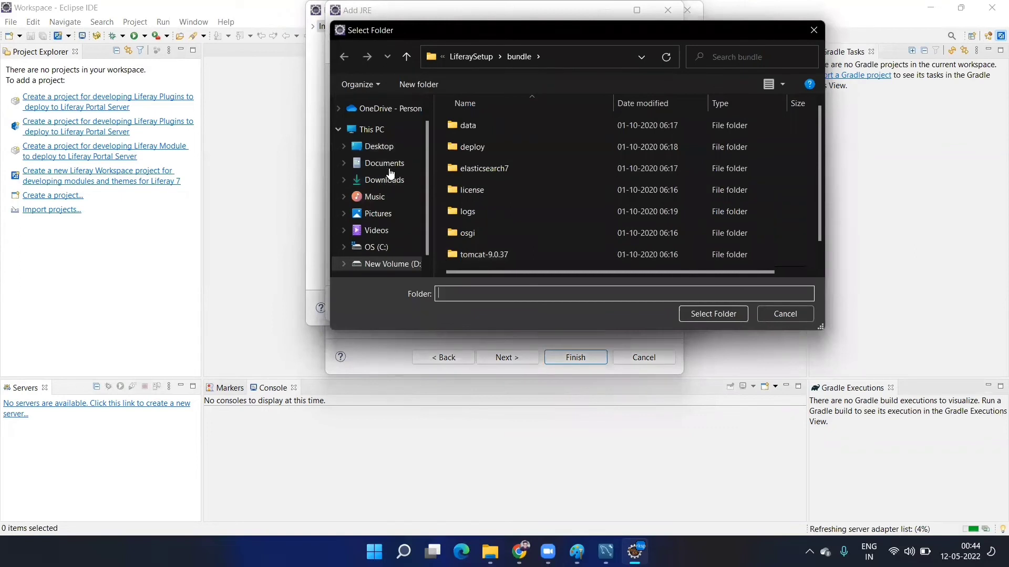
{"action": "left_click", "coordinate": [382, 248]}
{"action": "left_click", "coordinate": [504, 147]}
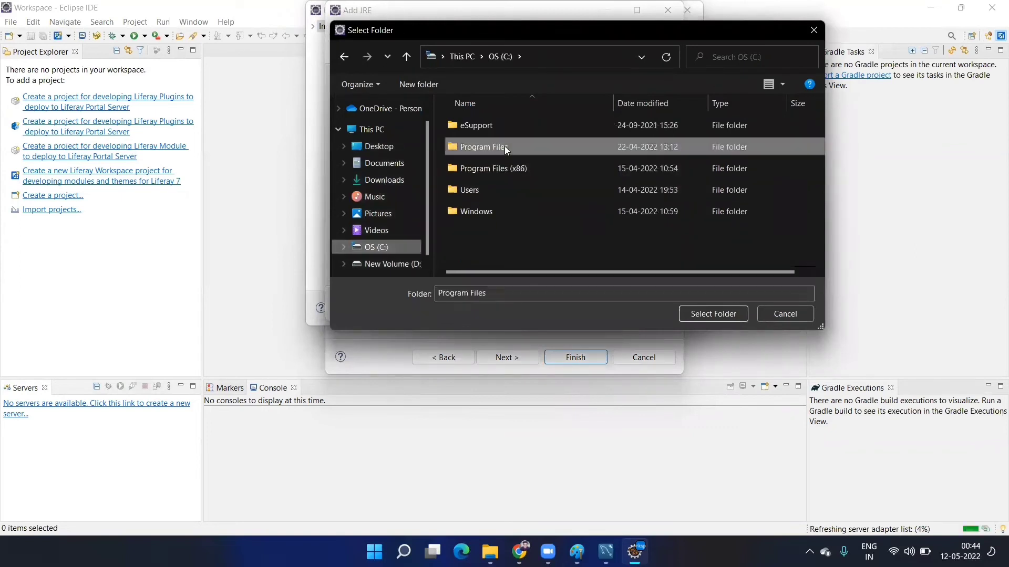
{"action": "double_click", "coordinate": [505, 147]}
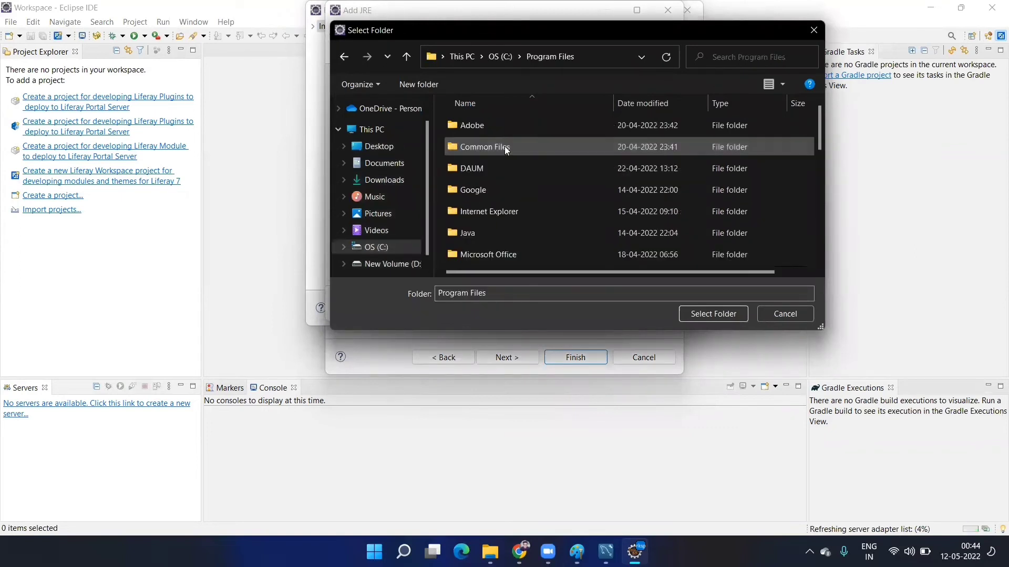
{"action": "double_click", "coordinate": [471, 235]}
{"action": "double_click", "coordinate": [479, 127]}
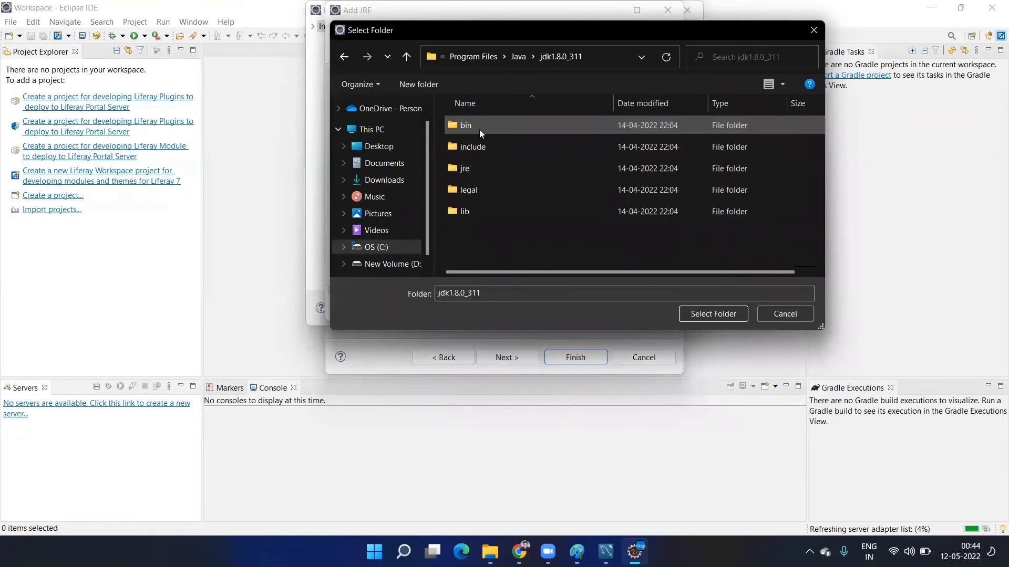
{"action": "left_click", "coordinate": [696, 315]}
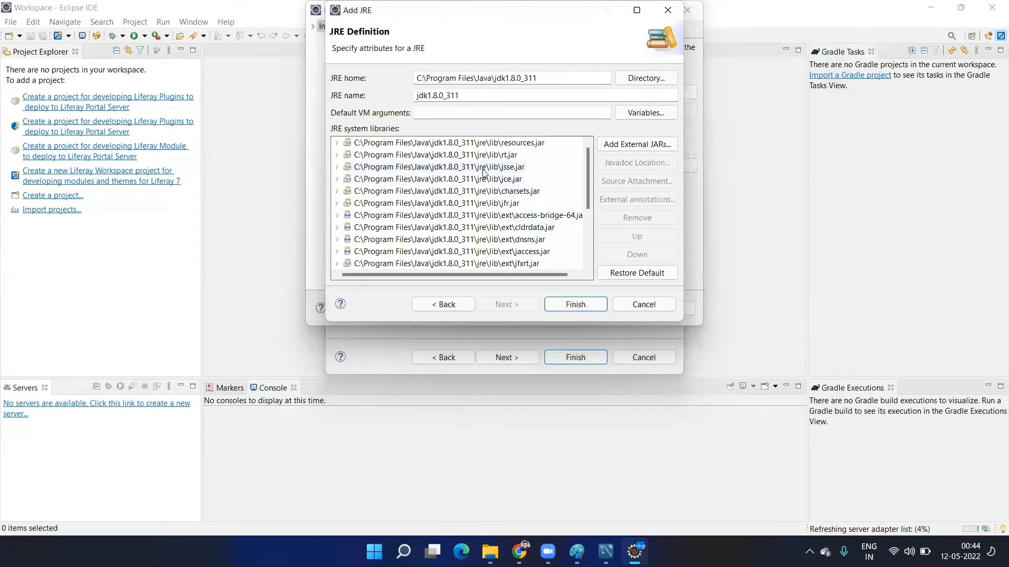
{"action": "scroll", "coordinate": [484, 173], "scroll_direction": "down", "scroll_amount": 3}
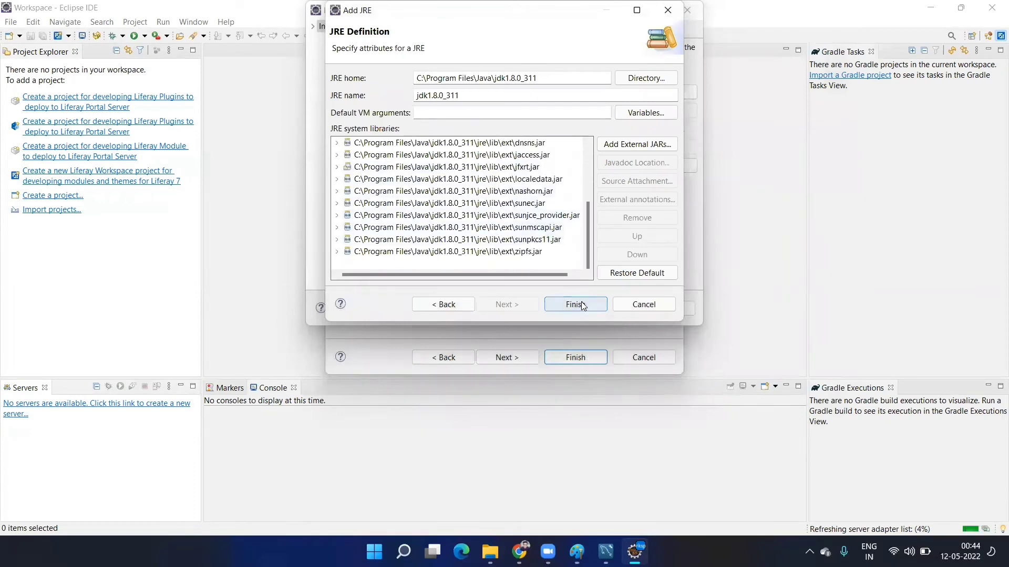
{"action": "left_click", "coordinate": [582, 306]}
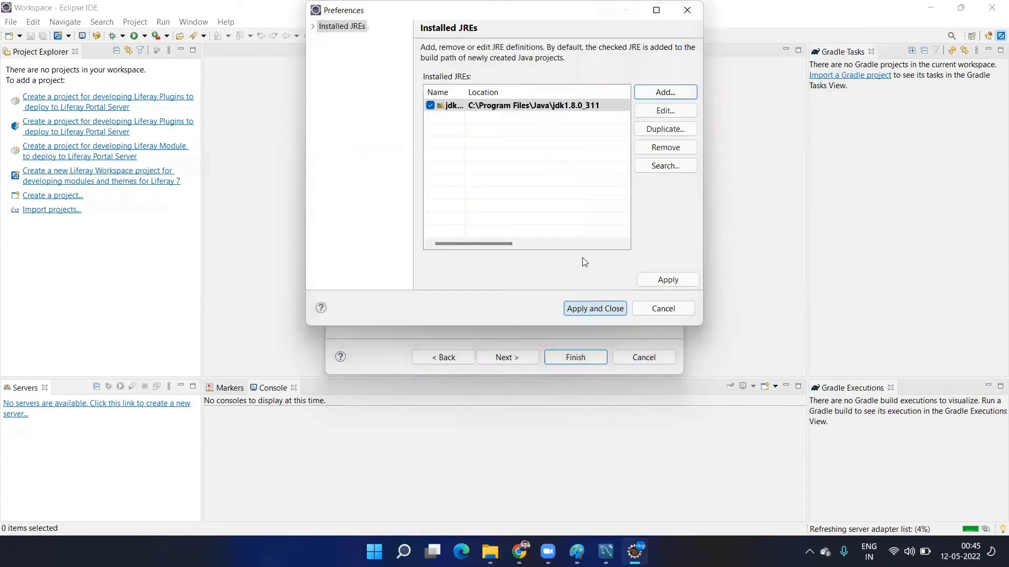
{"action": "left_click", "coordinate": [608, 314]}
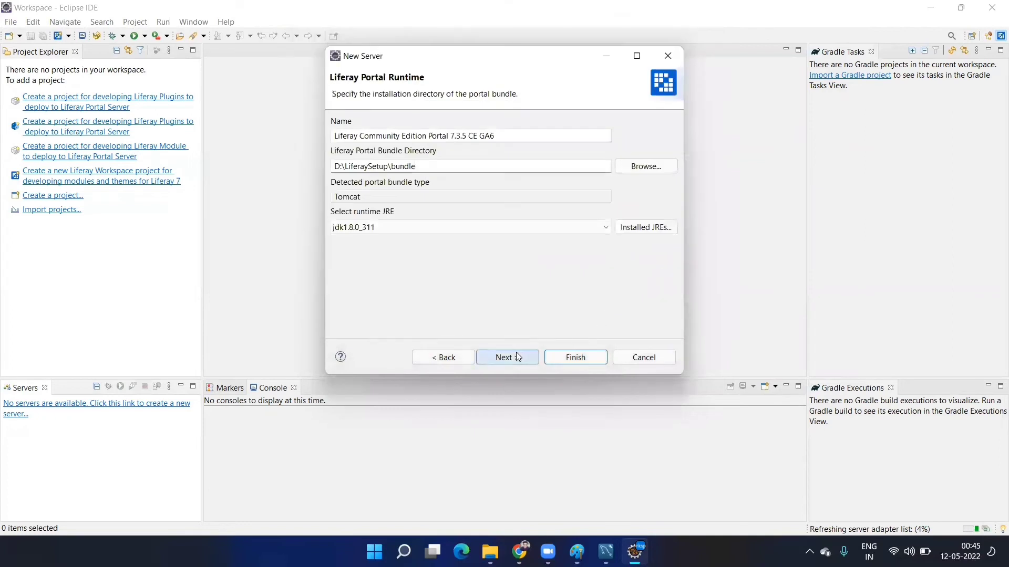
{"action": "left_click", "coordinate": [517, 357]}
- Create the Liferay 7.x at localhost server and set its HTTP port to 4545
{"action": "left_click", "coordinate": [574, 357]}
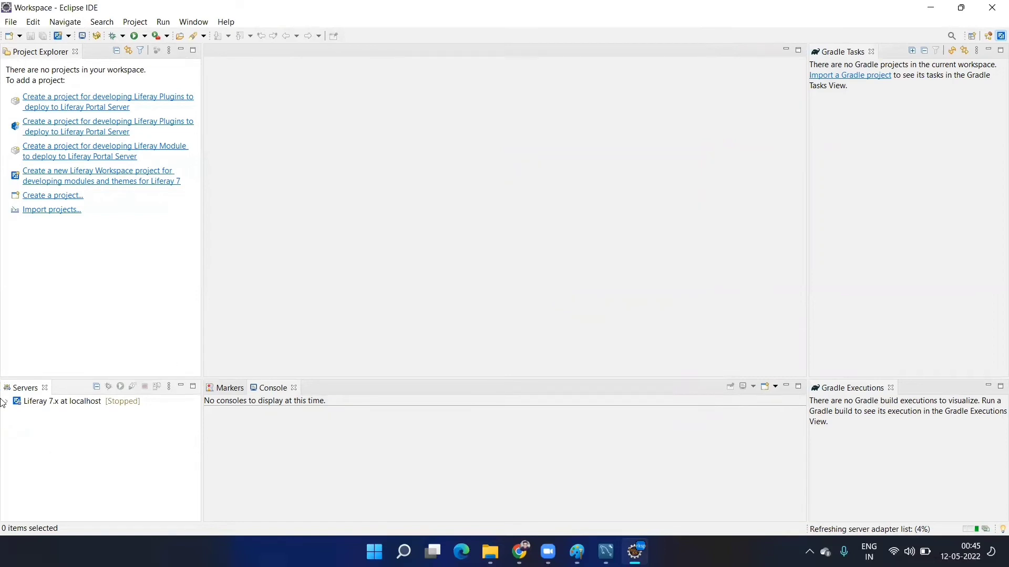
{"action": "double_click", "coordinate": [84, 405]}
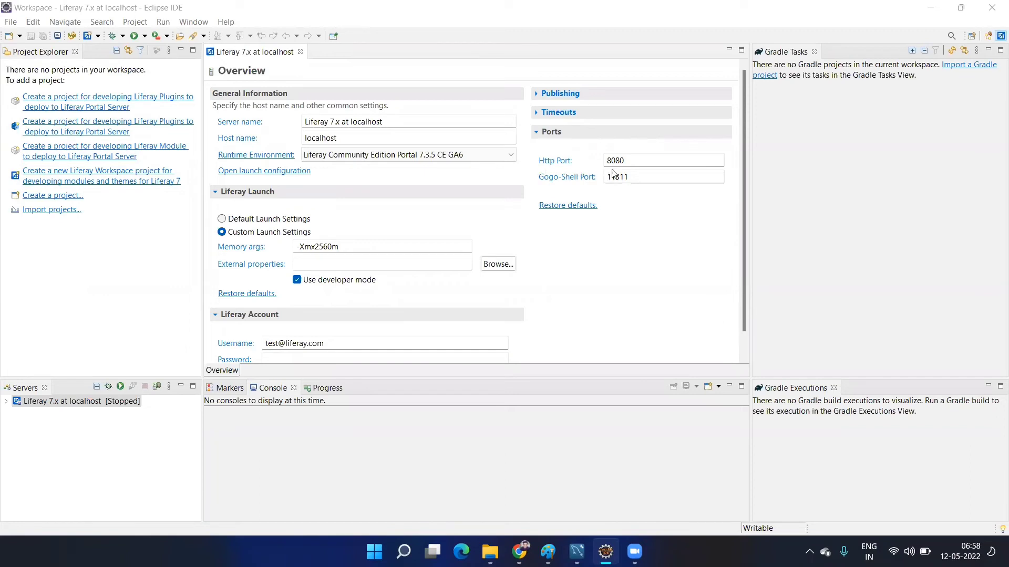
{"action": "left_click", "coordinate": [644, 162]}
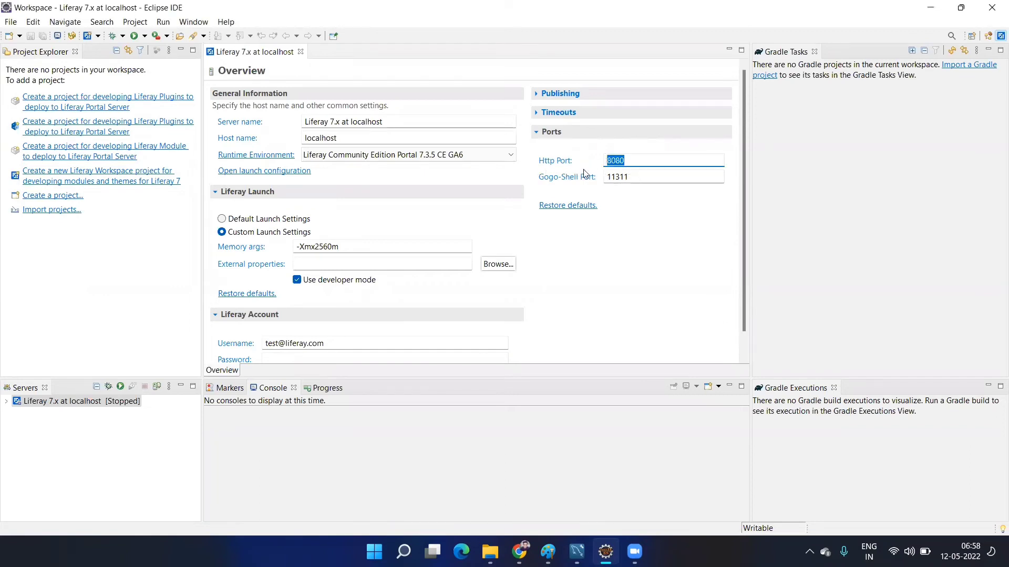
{"action": "type", "text": "2"}
{"action": "key", "text": "BackSpace"}
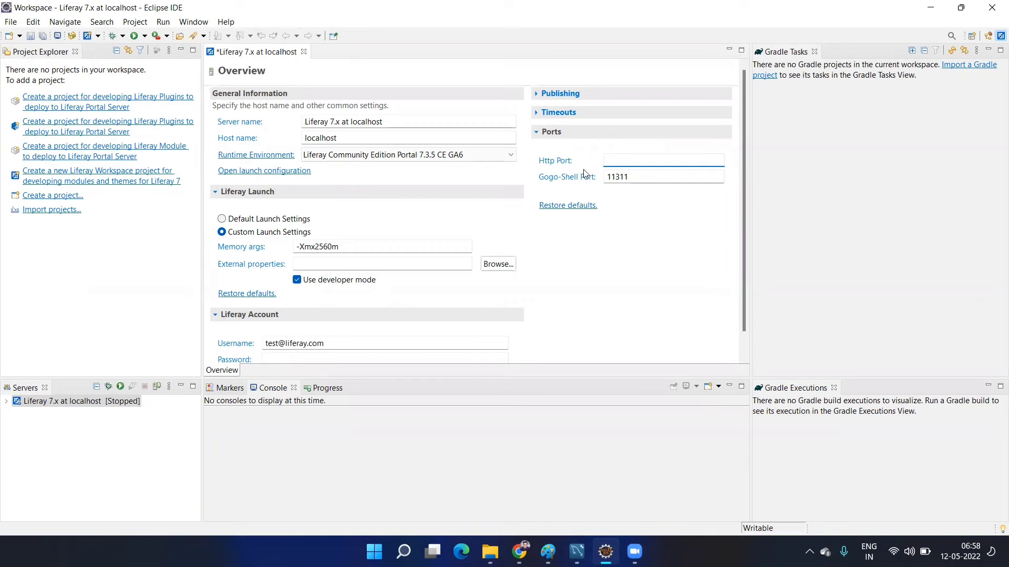
{"action": "type", "text": "4545"}
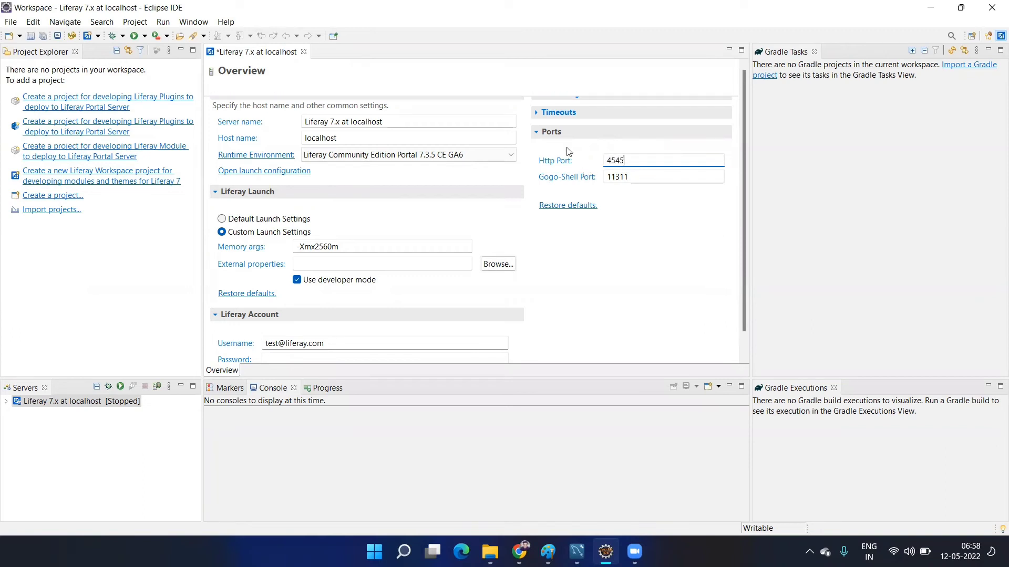
- Change the server's memory args to -Xmx4560m and save the configuration
{"action": "left_click", "coordinate": [543, 113]}
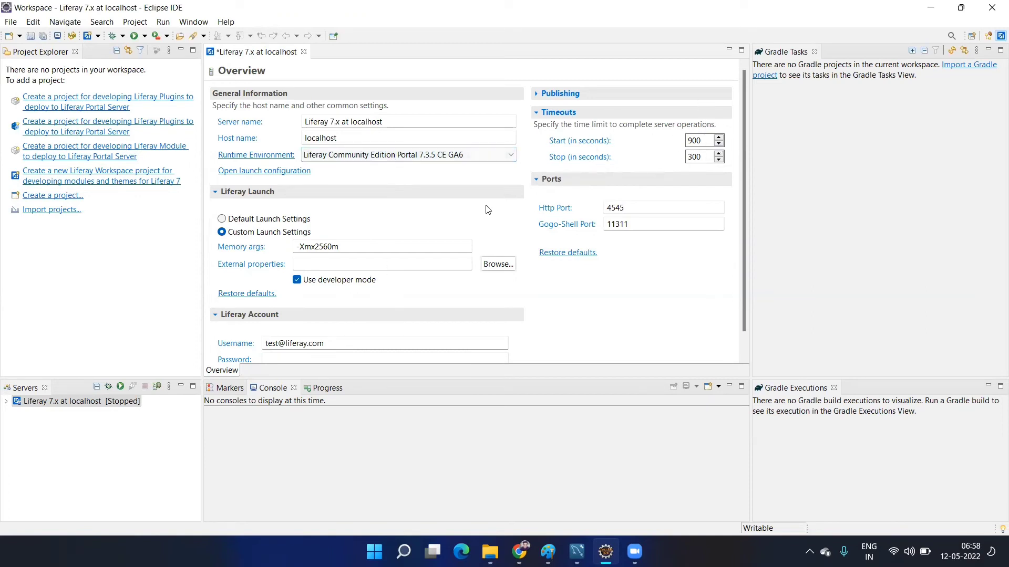
{"action": "left_click", "coordinate": [323, 246]}
{"action": "key", "text": "BackSpace"}
{"action": "type", "text": "4"}
{"action": "left_click", "coordinate": [557, 280]}
{"action": "key", "text": "ctrl+s"}
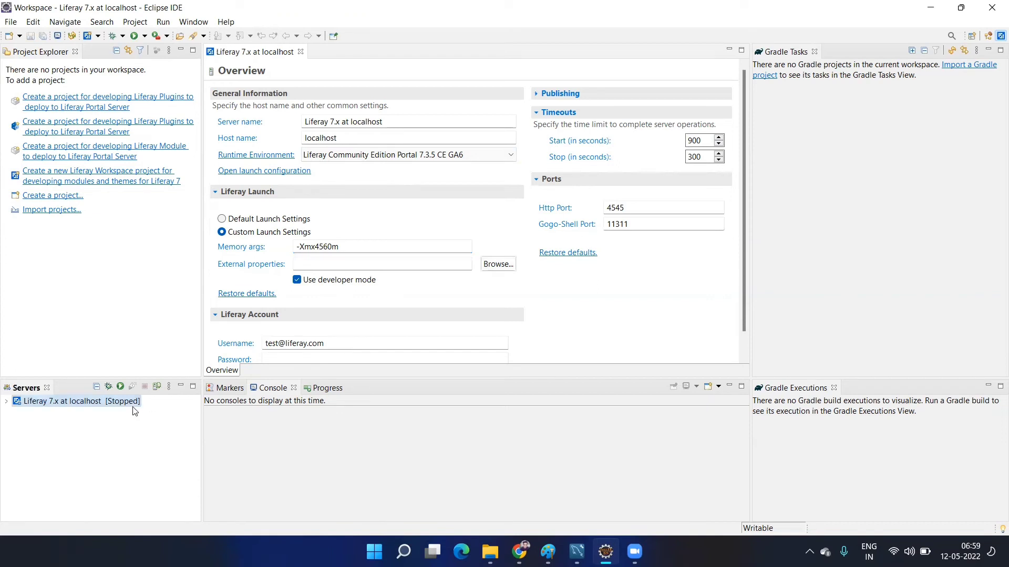
- Start the Liferay 7.x at localhost server and inspect the startup banner in the Console
{"action": "left_click", "coordinate": [134, 406]}
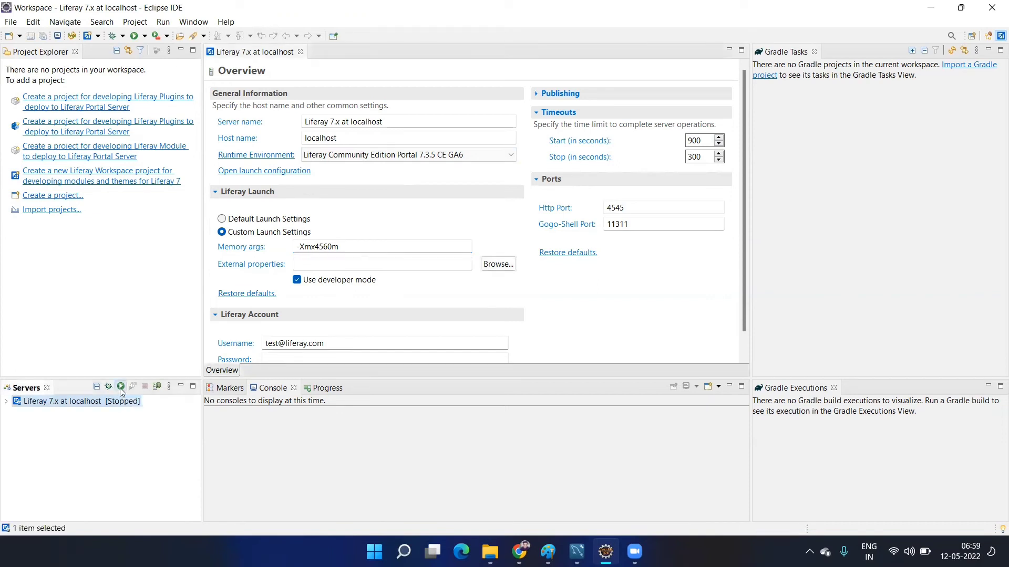
{"action": "left_click", "coordinate": [120, 388]}
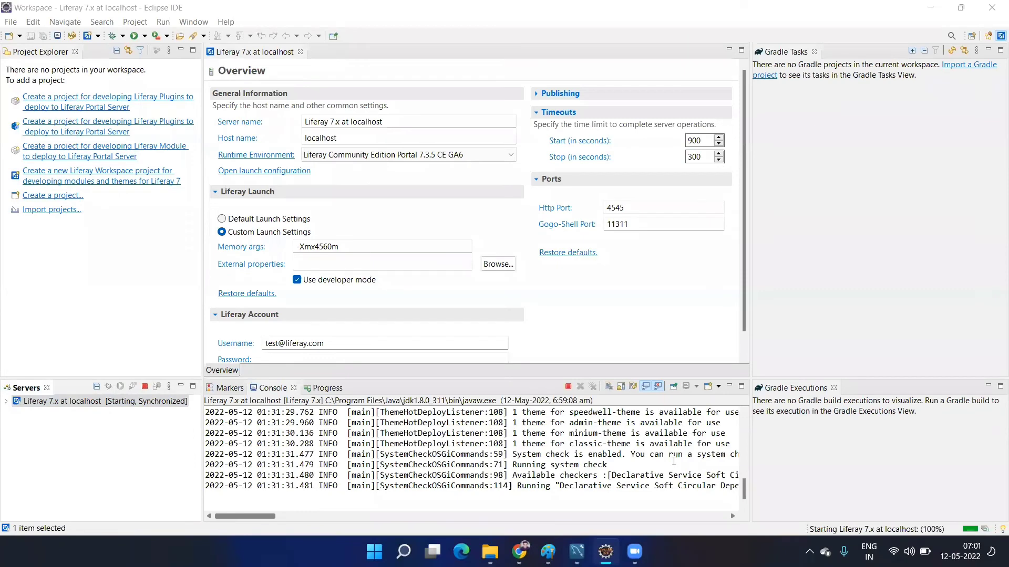
{"action": "scroll", "coordinate": [381, 448], "scroll_direction": "up", "scroll_amount": 5}
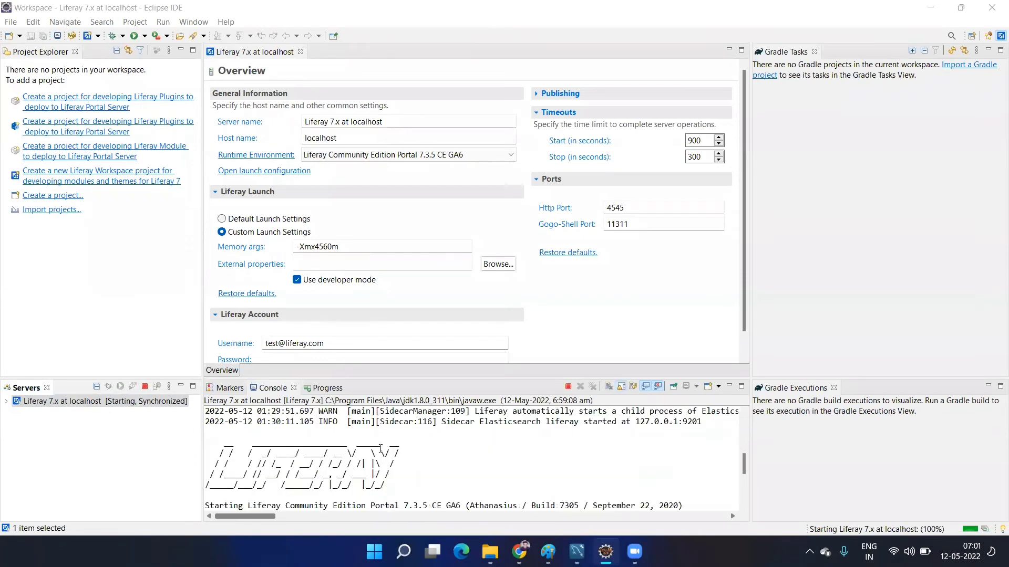
{"action": "left_click_drag", "start_coordinate": [415, 464], "coordinate": [206, 452]}
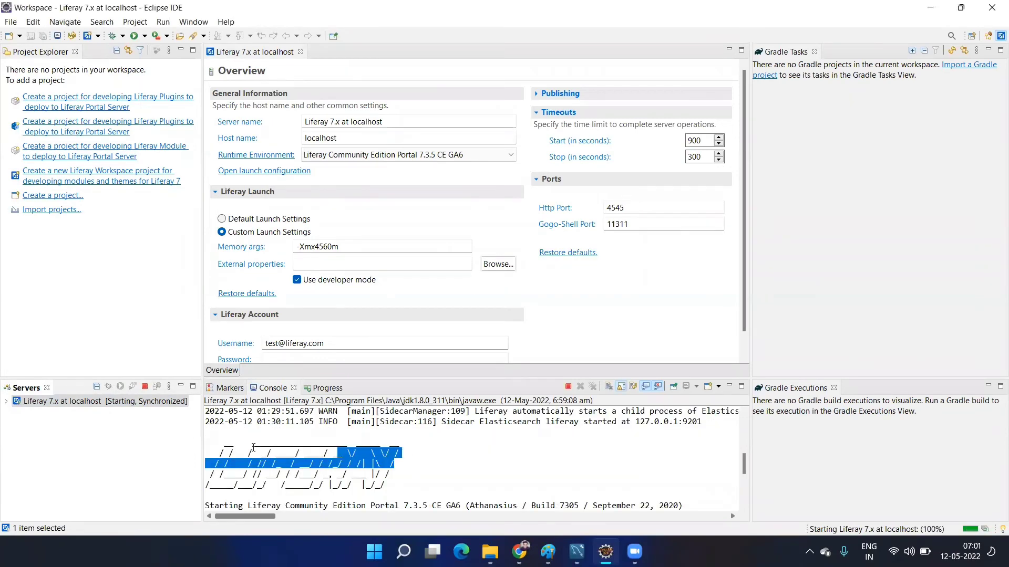
{"action": "left_click", "coordinate": [467, 483]}
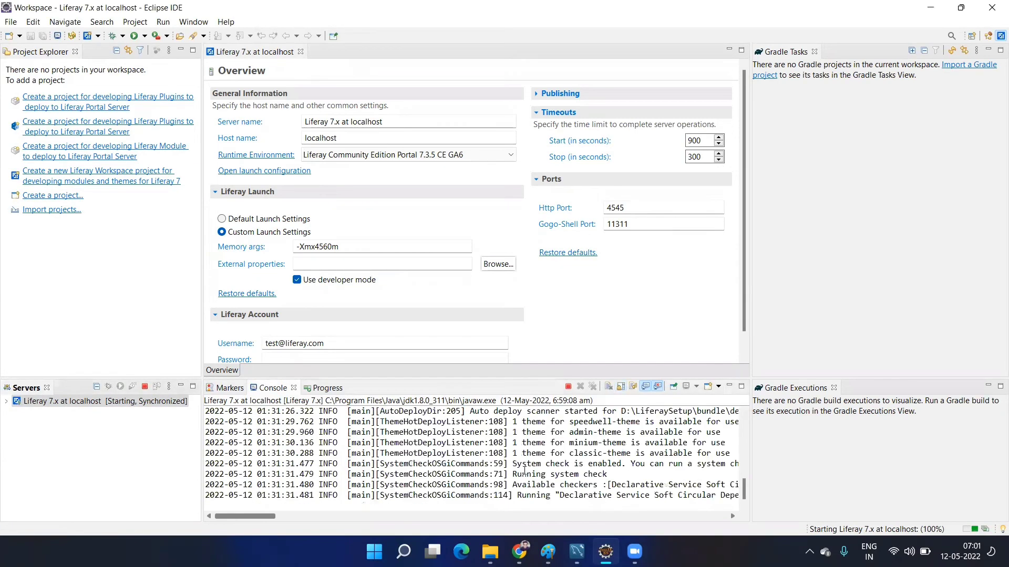
- Find and highlight the Console message that the server started in 193996 ms
{"action": "scroll", "coordinate": [585, 475], "scroll_direction": "up", "scroll_amount": 3}
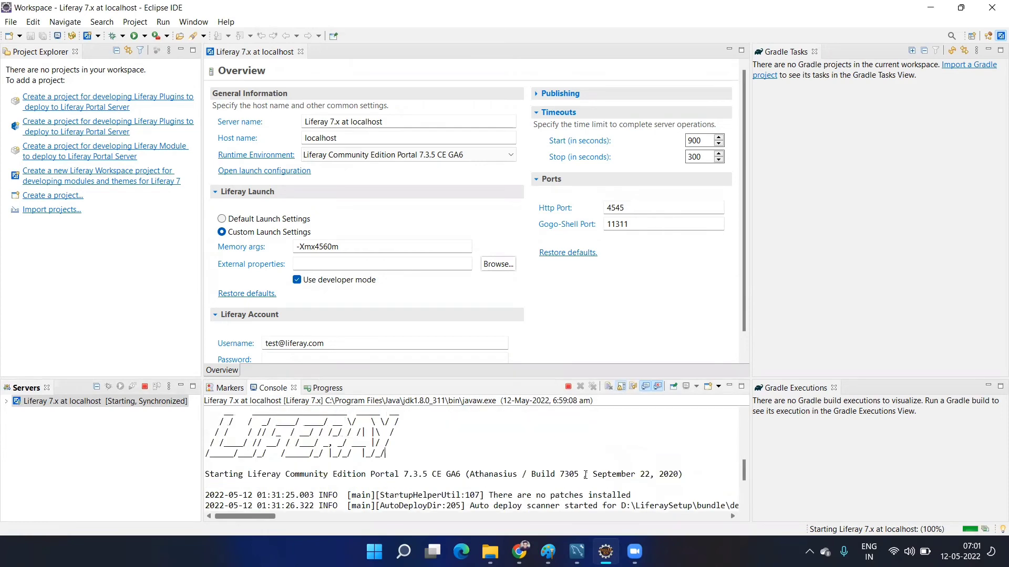
{"action": "scroll", "coordinate": [586, 473], "scroll_direction": "down", "scroll_amount": 5}
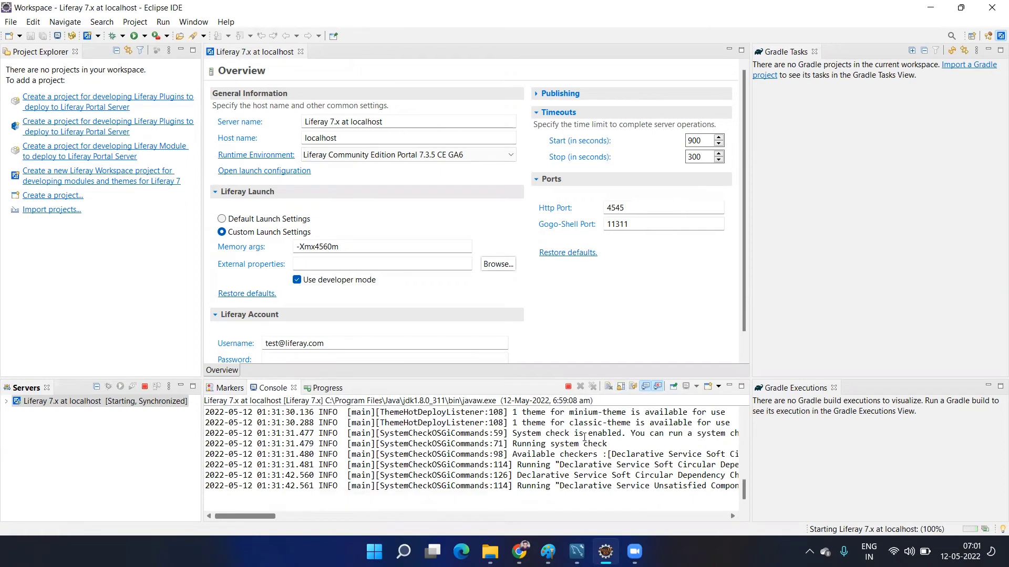
{"action": "scroll", "coordinate": [585, 437], "scroll_direction": "up", "scroll_amount": 1}
{"action": "scroll", "coordinate": [531, 444], "scroll_direction": "up", "scroll_amount": 2}
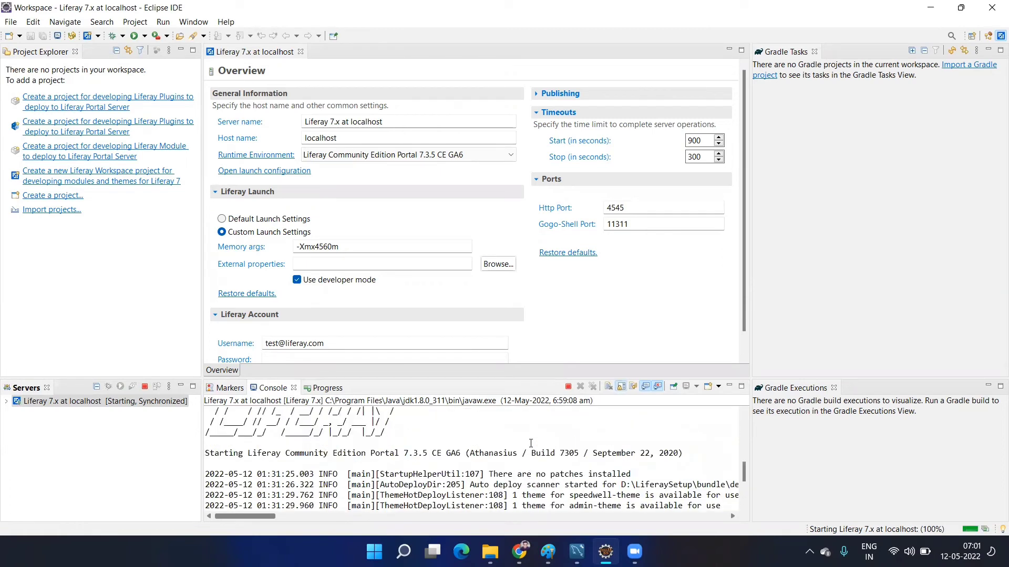
{"action": "scroll", "coordinate": [531, 443], "scroll_direction": "down", "scroll_amount": 3}
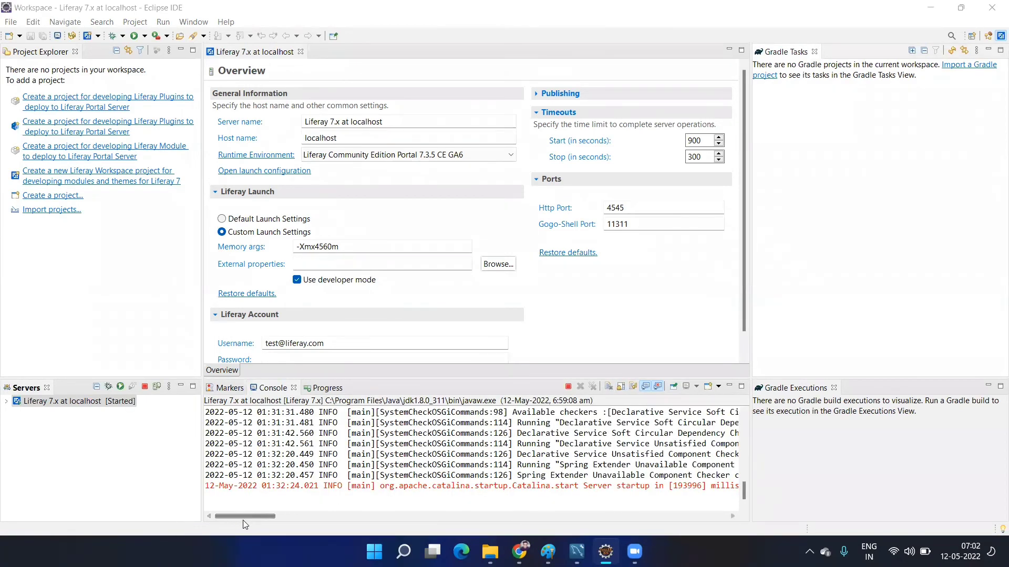
{"action": "left_click_drag", "start_coordinate": [246, 517], "coordinate": [286, 515]}
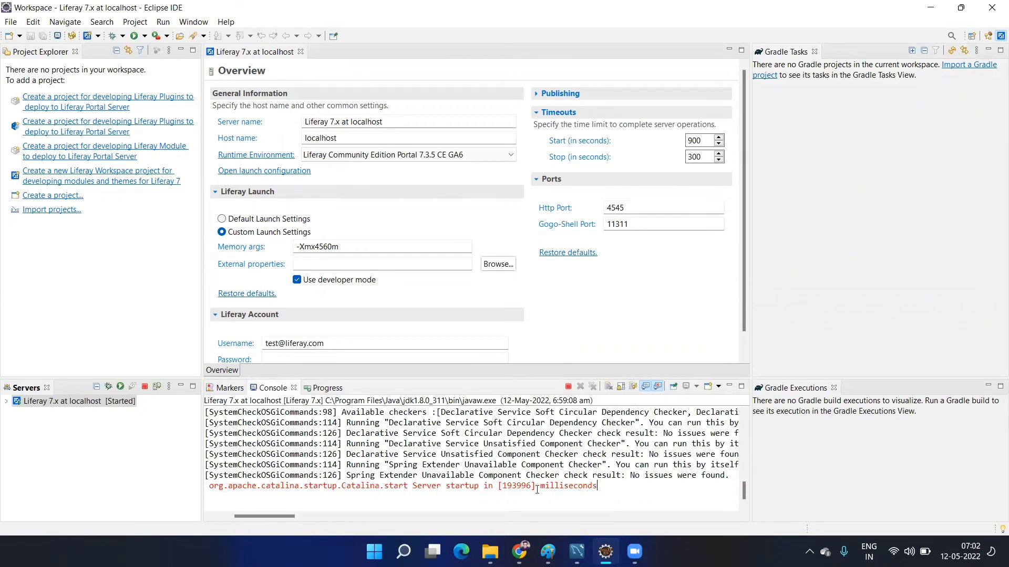
{"action": "left_click_drag", "start_coordinate": [598, 486], "coordinate": [263, 487]}
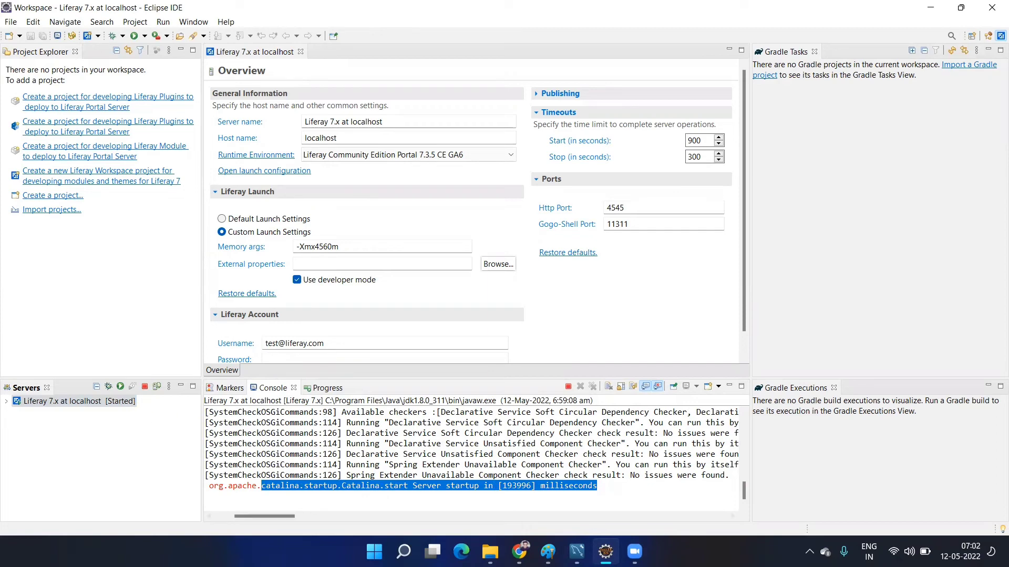
{"action": "left_click", "coordinate": [519, 551]}
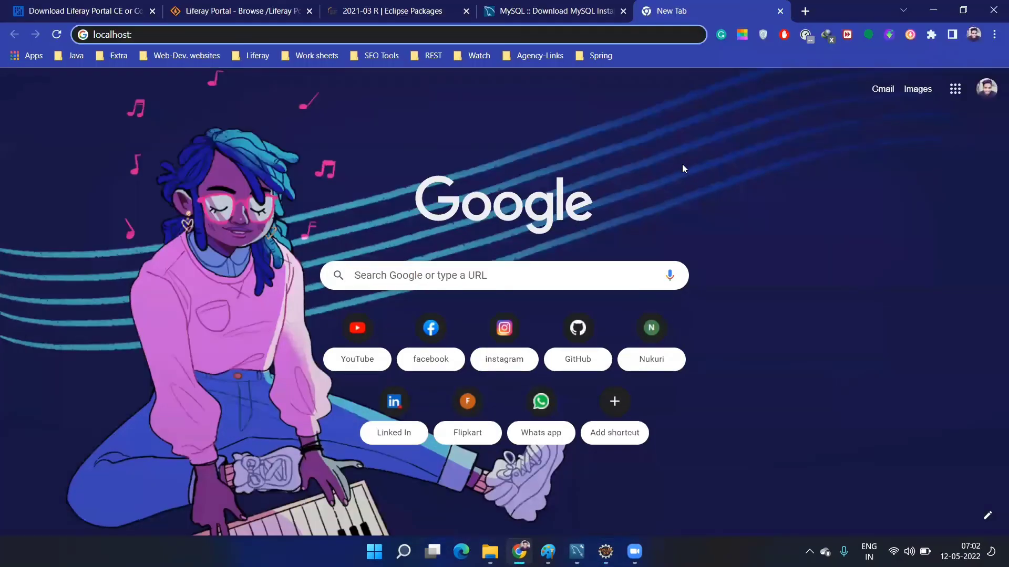
- Load localhost:4545 in Chrome, fixing the mistyped port, to reach Liferay's Basic Configuration page
{"action": "key", "text": "Return"}
{"action": "key", "text": "ctrl+l"}
{"action": "type", "text": "local"}
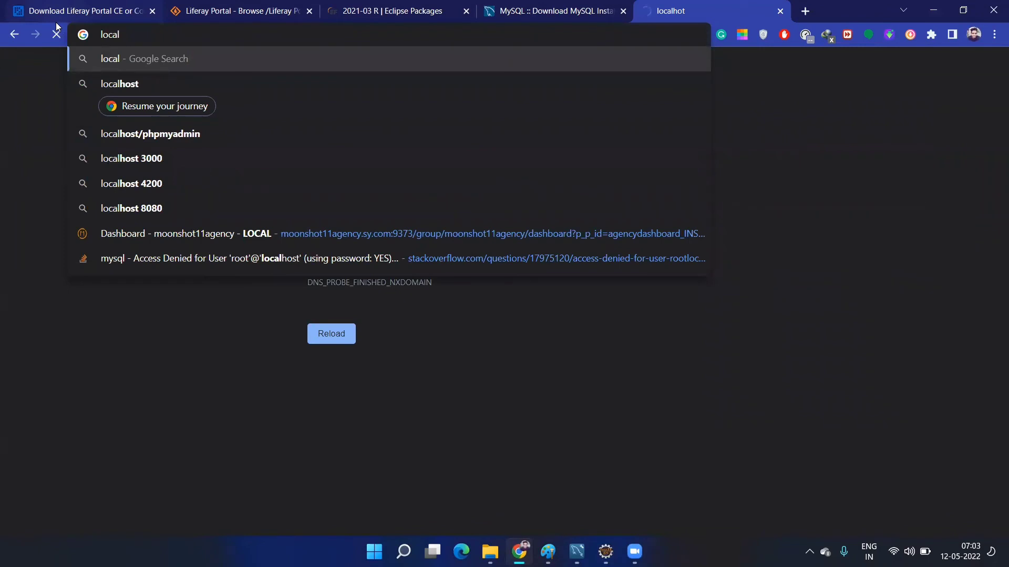
{"action": "type", "text": "host:"}
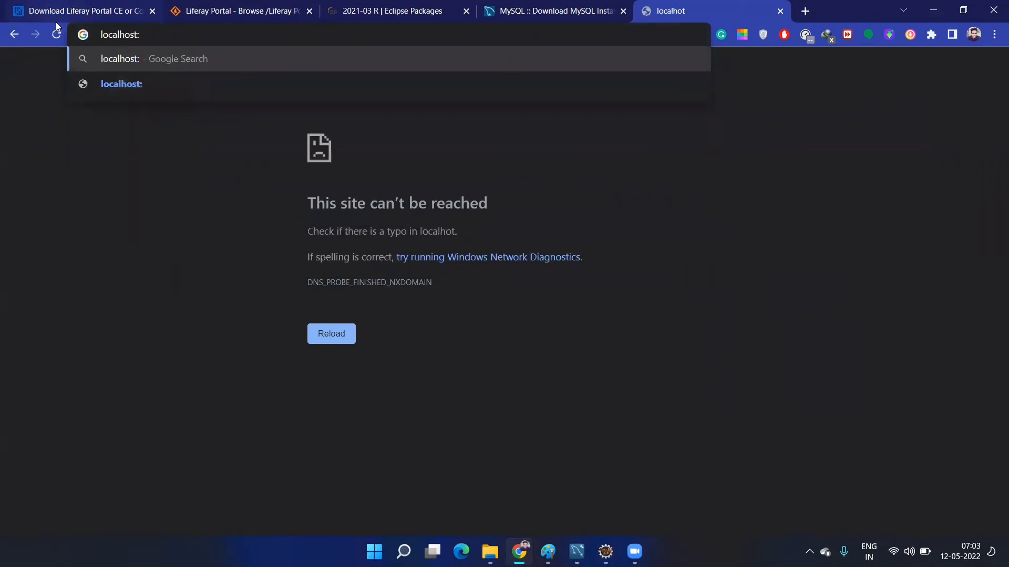
{"action": "type", "text": "4"}
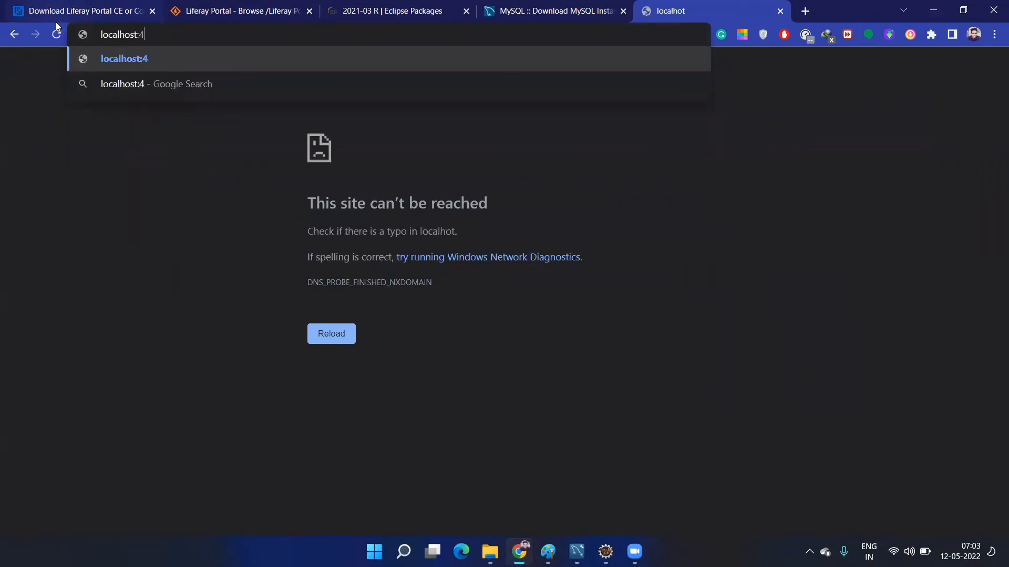
{"action": "type", "text": "0"}
{"action": "key", "text": "BackSpace"}
{"action": "type", "text": "545"}
{"action": "key", "text": "Return"}
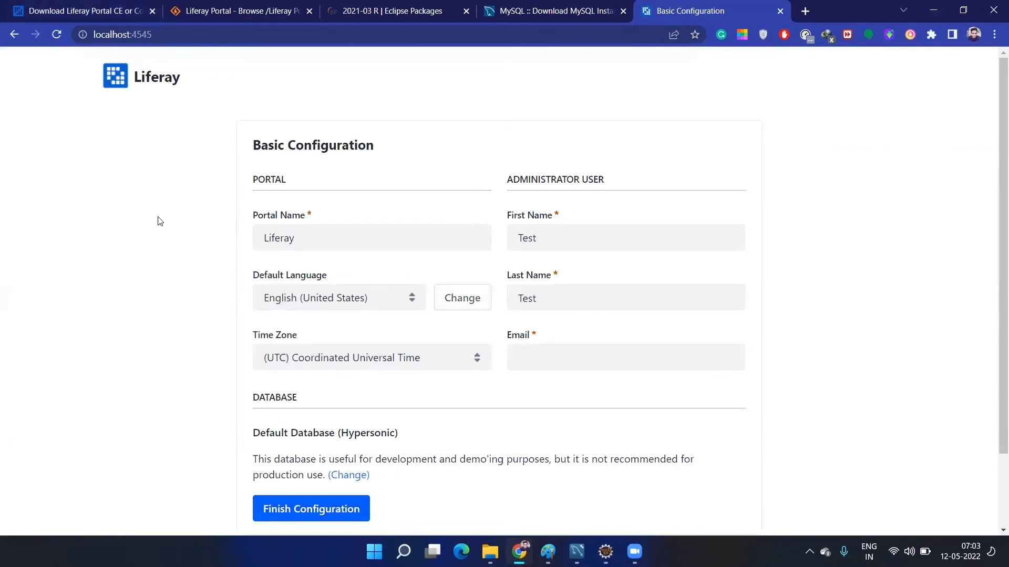
- Check the portal and first name fields, then enter the administrator's e-mail address
{"action": "left_click", "coordinate": [331, 238]}
{"action": "left_click", "coordinate": [513, 230]}
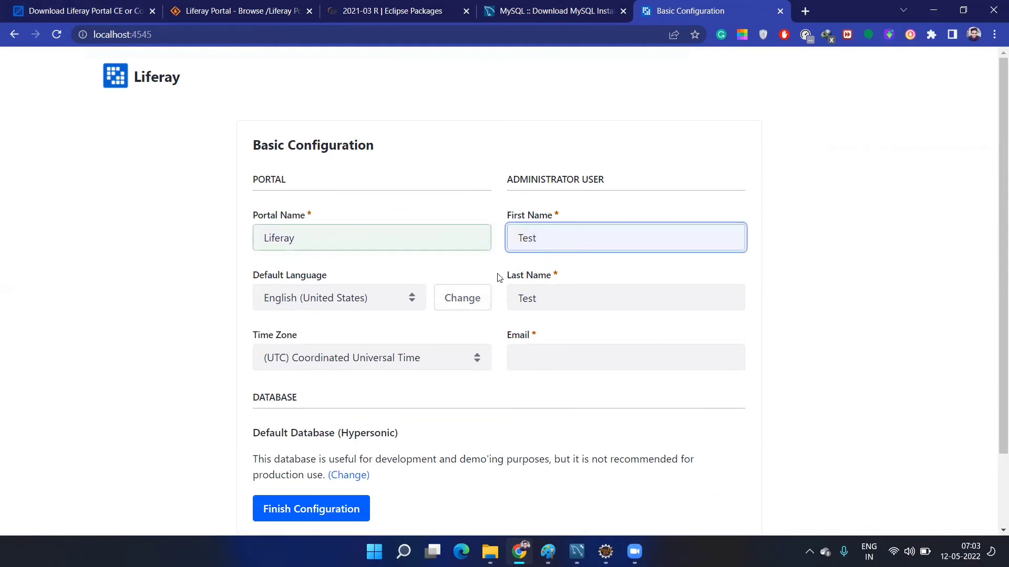
{"action": "left_click", "coordinate": [565, 356]}
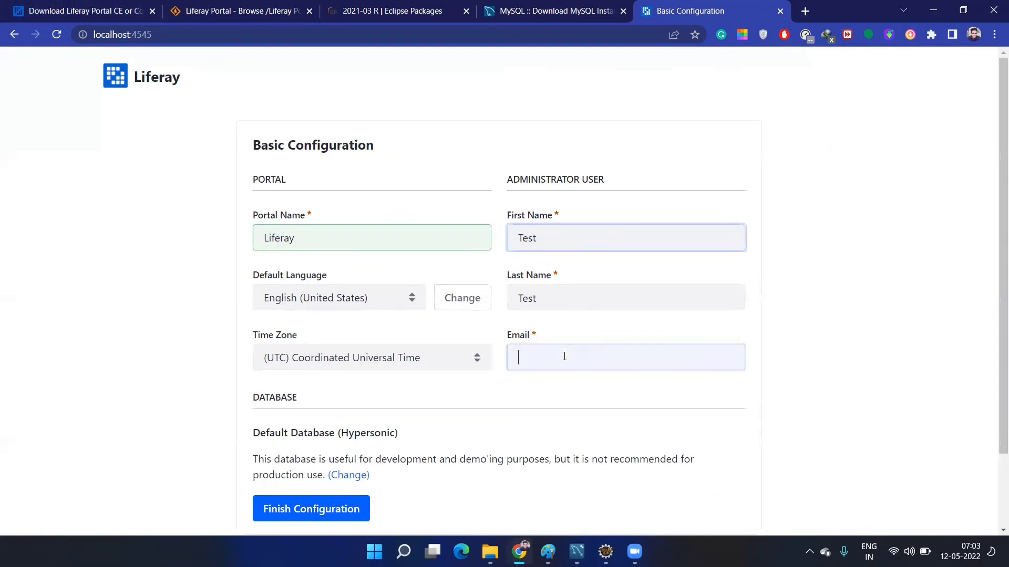
{"action": "type", "text": "test"}
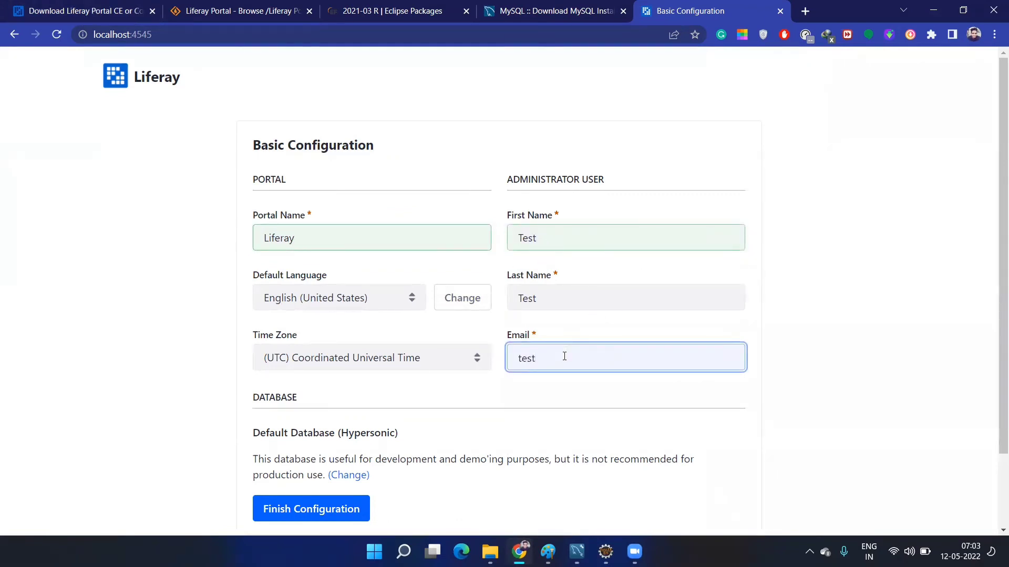
{"action": "type", "text": "@"}
{"action": "type", "text": "lui"}
{"action": "key", "text": "BackSpace"}
{"action": "key", "text": "BackSpace"}
{"action": "type", "text": "iferaty.com"}
{"action": "scroll", "coordinate": [563, 347], "scroll_direction": "down", "scroll_amount": 2}
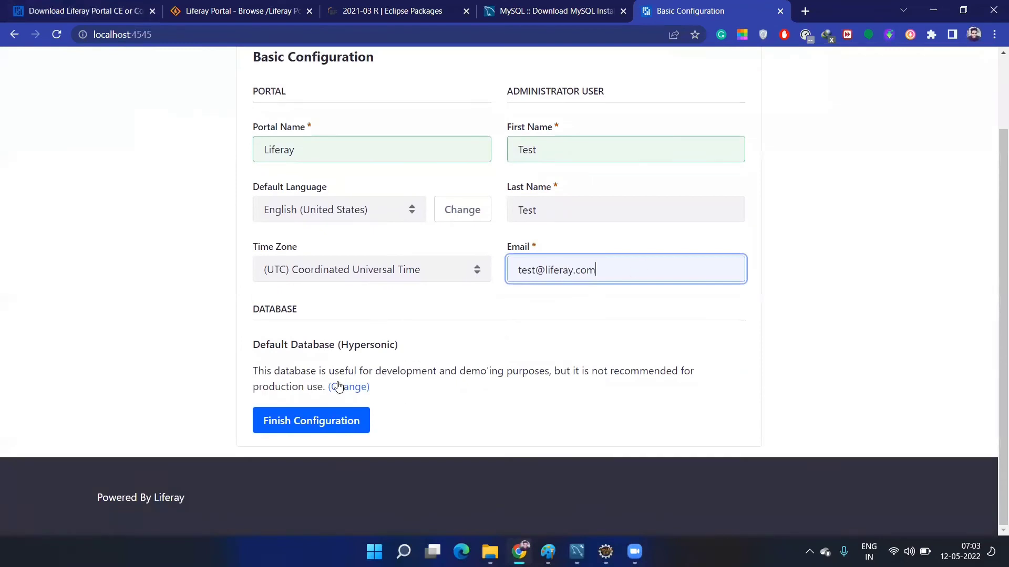
{"action": "left_click", "coordinate": [357, 391]}
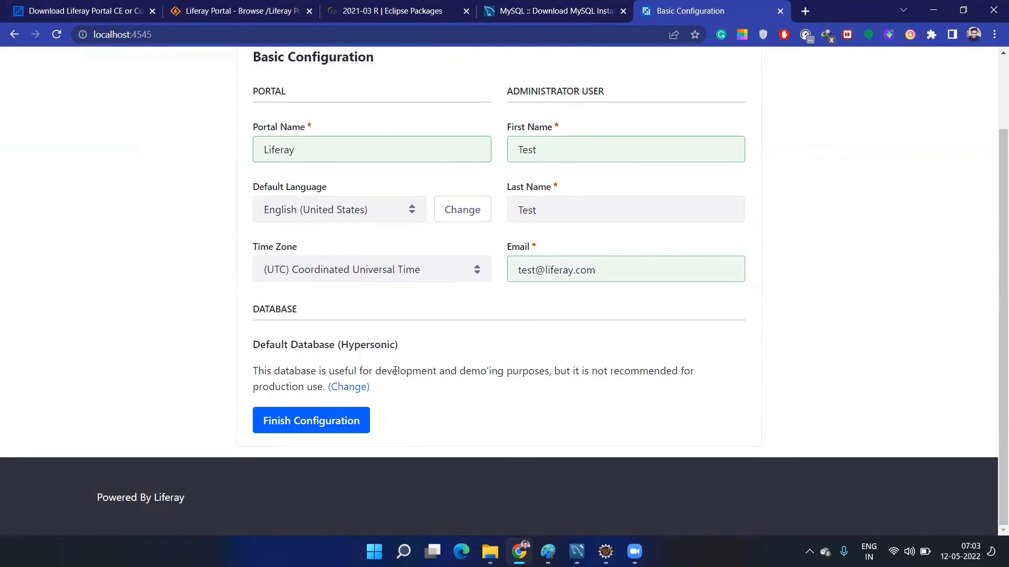
- Reveal the custom database settings and choose MySQL as the database type
{"action": "left_click", "coordinate": [361, 392]}
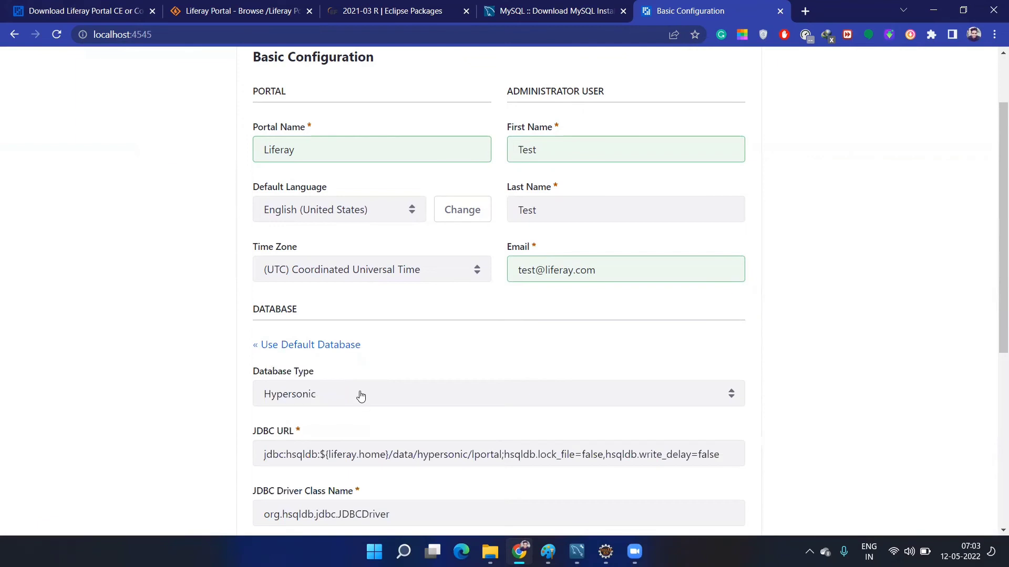
{"action": "scroll", "coordinate": [387, 394], "scroll_direction": "down", "scroll_amount": 3}
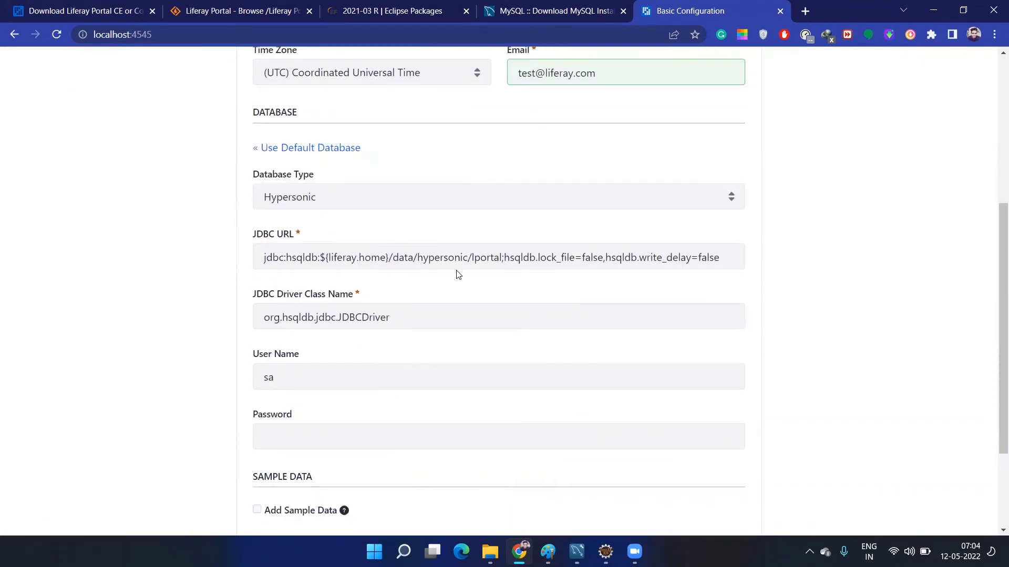
{"action": "left_click", "coordinate": [325, 194]}
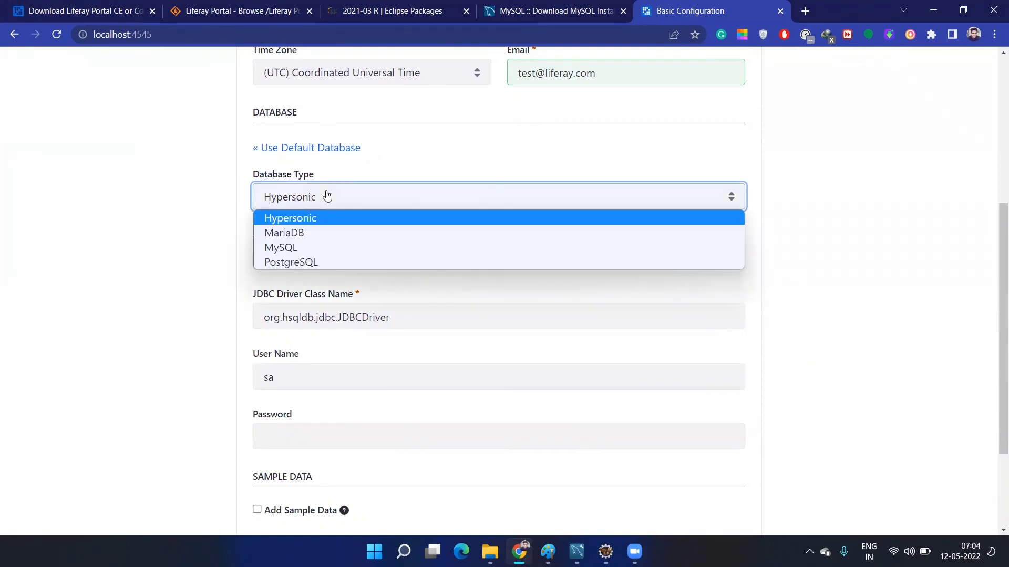
{"action": "left_click", "coordinate": [324, 246]}
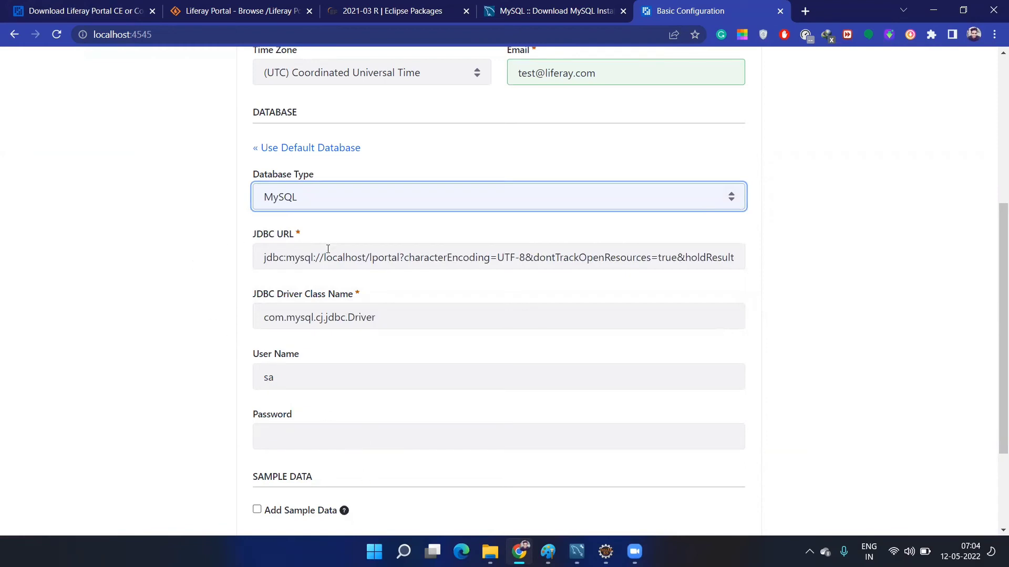
- Change the JDBC URL to localhost:3306/training, confirming the schema name in MySQL Workbench
{"action": "left_click", "coordinate": [363, 258]}
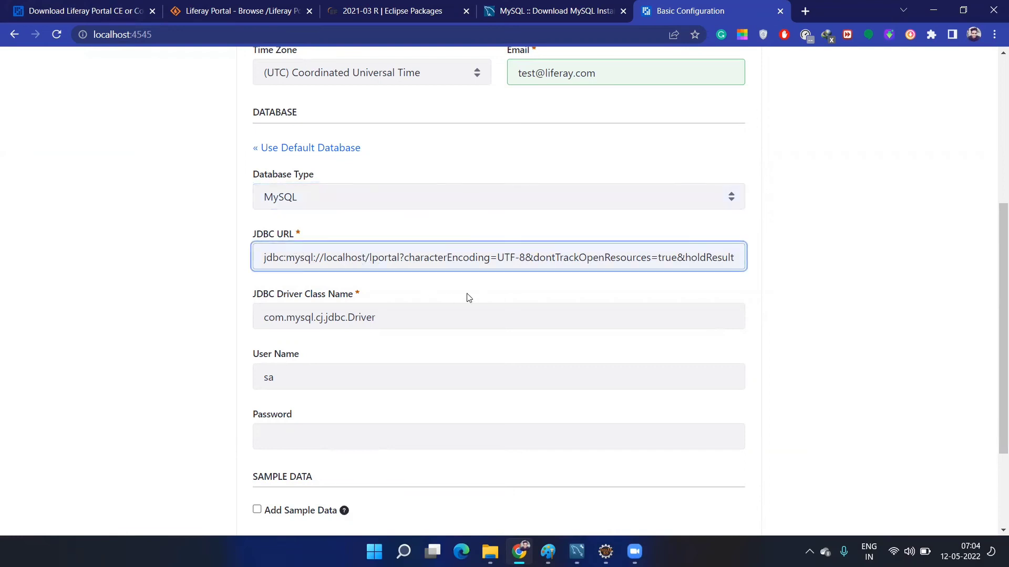
{"action": "type", "text": ":"}
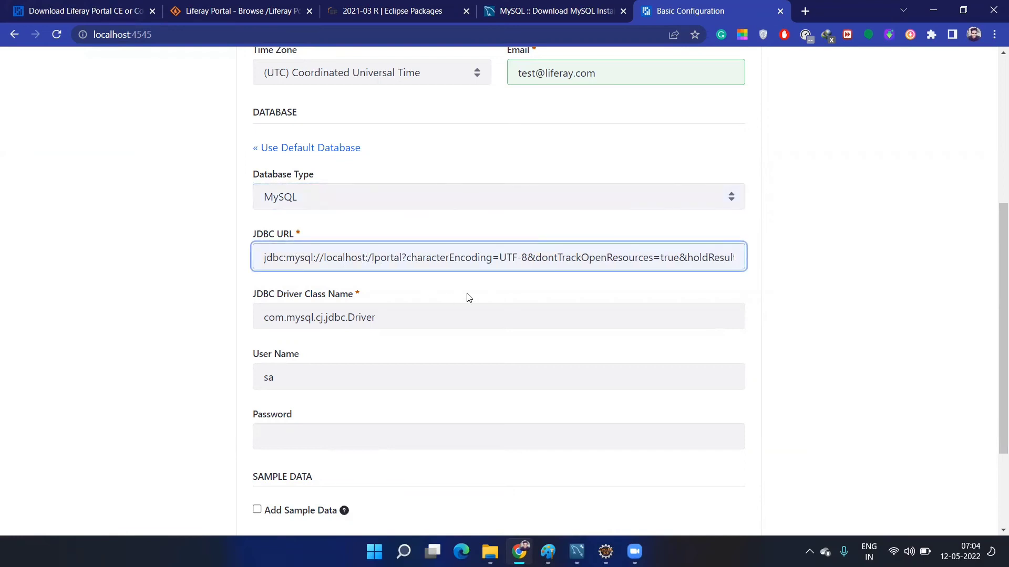
{"action": "type", "text": "3306"}
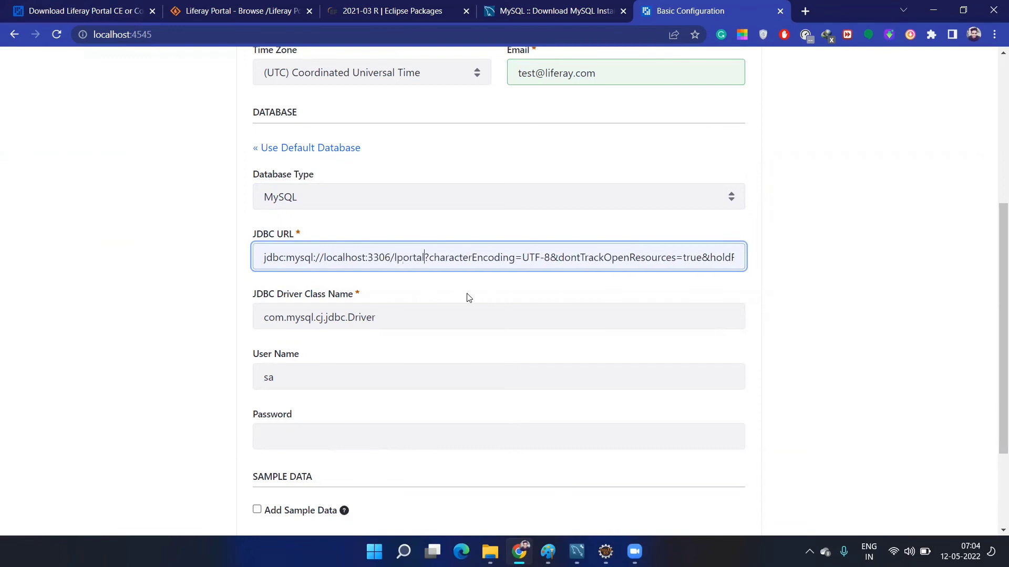
{"action": "key", "text": "Delete"}
{"action": "key", "text": "Delete"}
{"action": "key", "text": "Delete"}
{"action": "key", "text": "Delete"}
{"action": "key", "text": "Delete"}
{"action": "key", "text": "Delete"}
{"action": "key", "text": "Delete"}
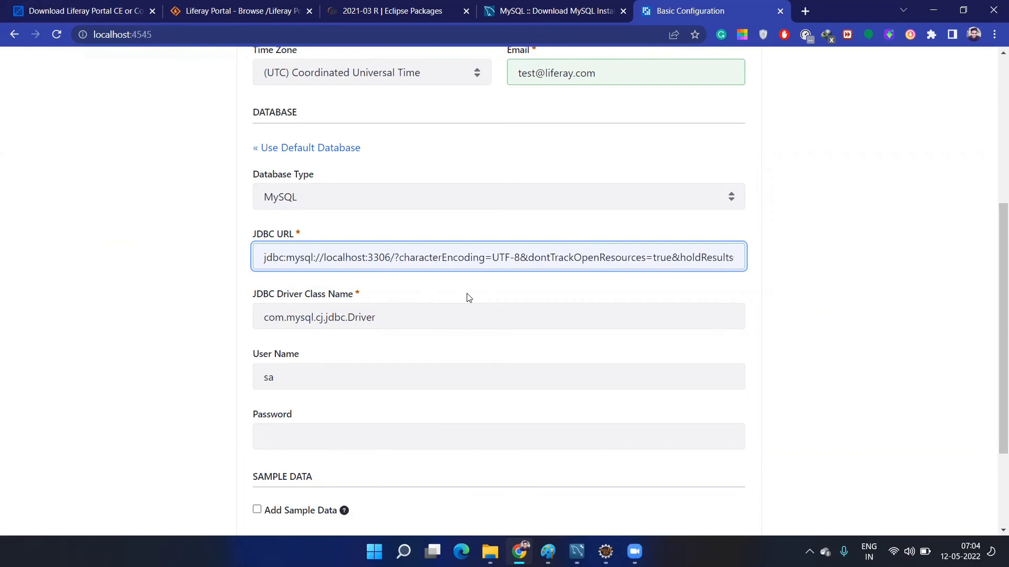
{"action": "type", "text": "tr"}
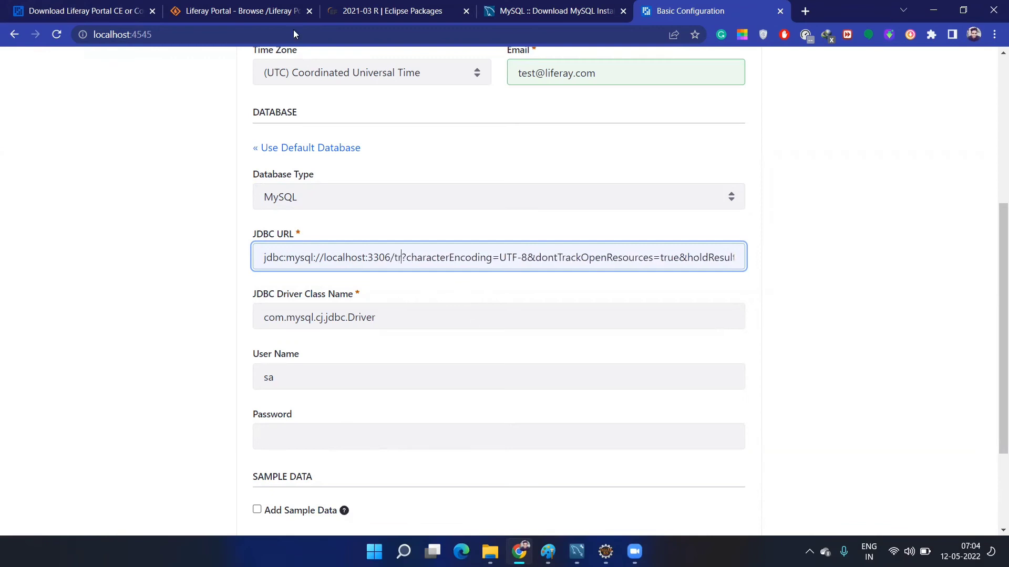
{"action": "key", "text": "alt+Tab"}
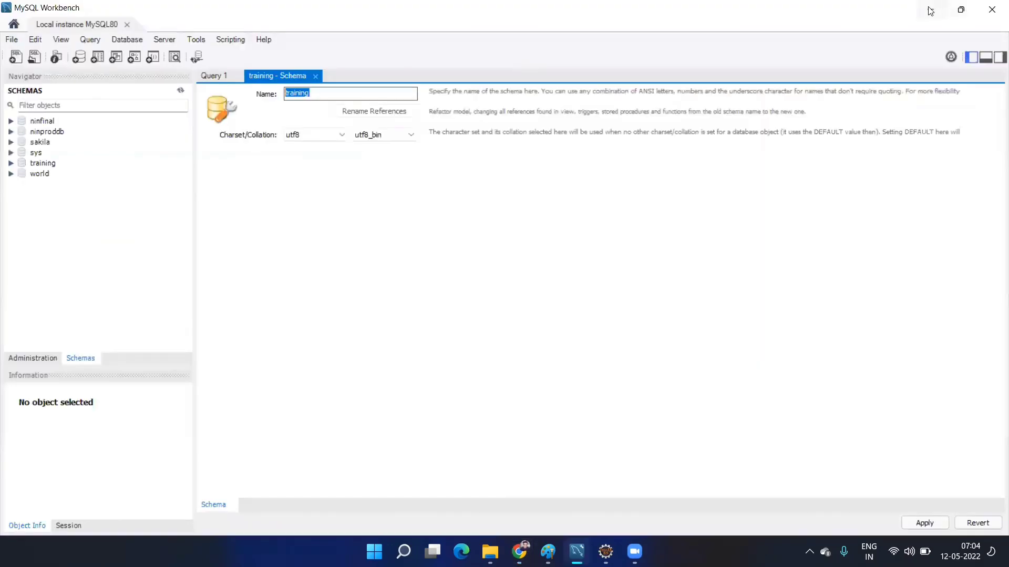
{"action": "key", "text": "alt+Tab"}
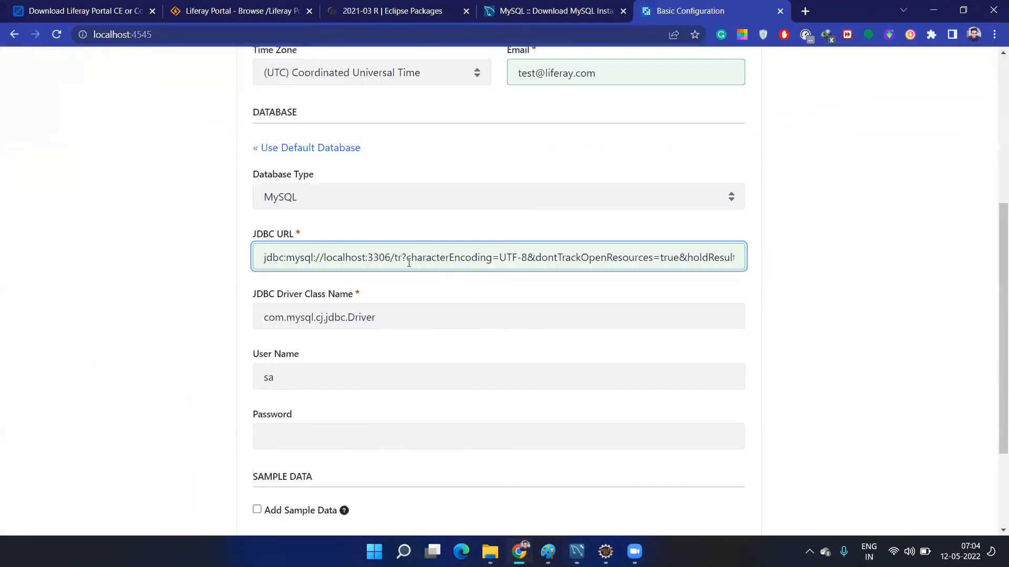
{"action": "type", "text": "aining"}
{"action": "scroll", "coordinate": [367, 253], "scroll_direction": "down", "scroll_amount": 3}
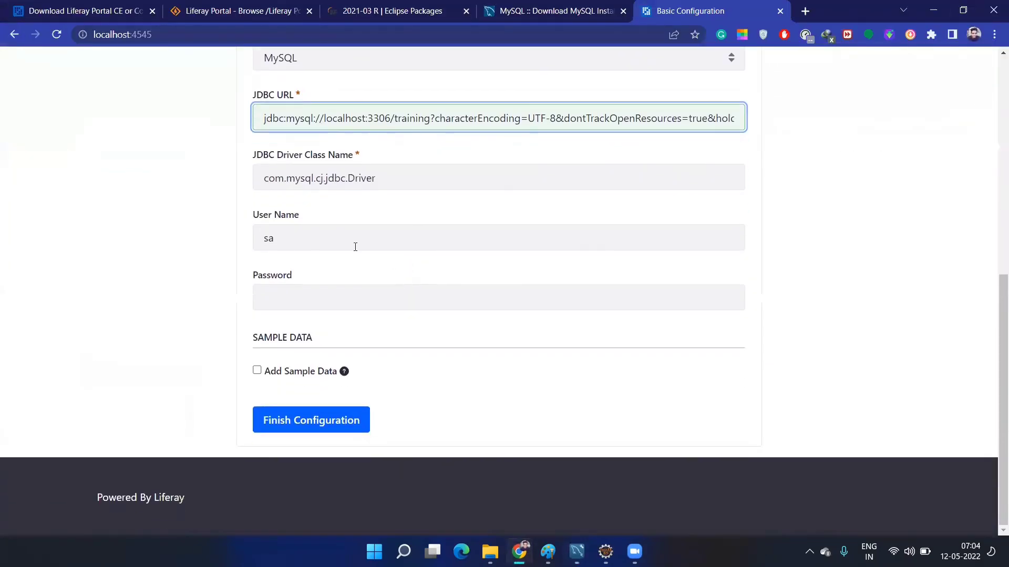
- Set the database user to root, enter the database password, and enable Add Sample Data
{"action": "left_click_drag", "start_coordinate": [345, 241], "coordinate": [258, 229]}
{"action": "type", "text": "rooot"}
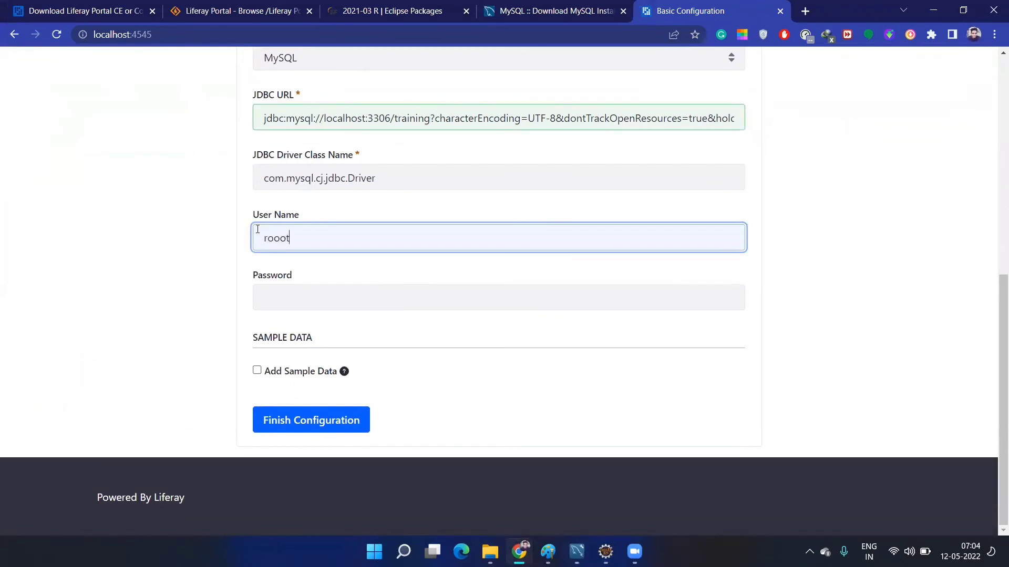
{"action": "key", "text": "BackSpace"}
{"action": "type", "text": "t"}
{"action": "left_click", "coordinate": [283, 290]}
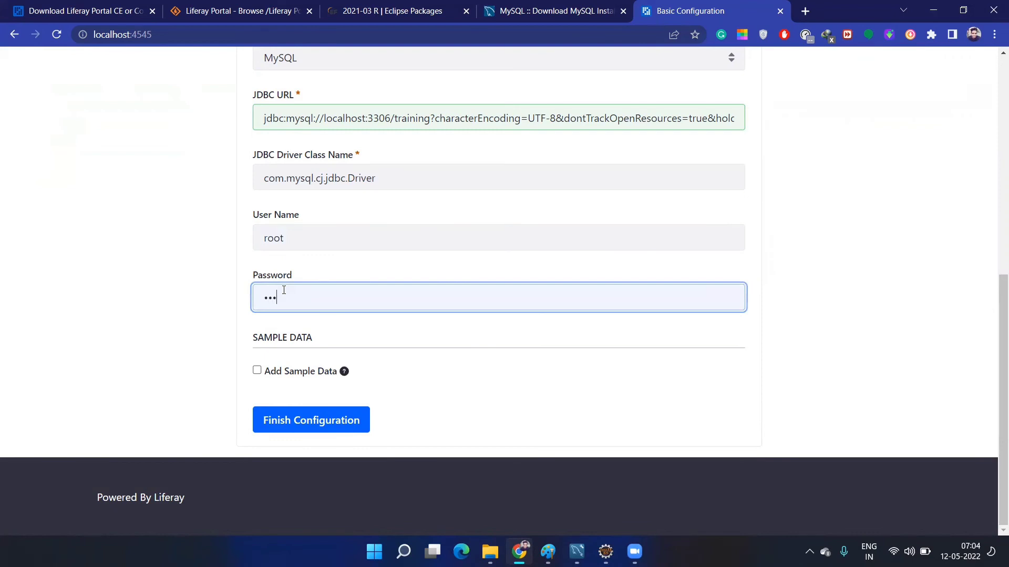
{"action": "key", "text": "BackSpace"}
{"action": "key", "text": "BackSpace"}
{"action": "key", "text": "BackSpace"}
{"action": "key", "text": "BackSpace"}
{"action": "key", "text": "BackSpace"}
{"action": "left_click", "coordinate": [257, 371]}
- Finish the configuration, confirm it saved to portal-setup-wizard.properties, and return to Eclipse
{"action": "left_click", "coordinate": [330, 420]}
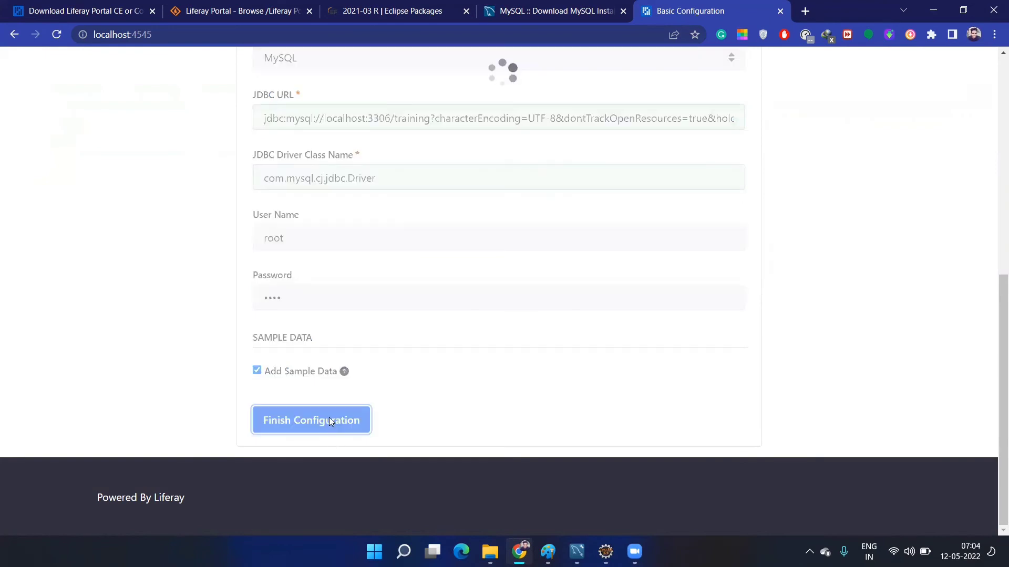
{"action": "scroll", "coordinate": [468, 300], "scroll_direction": "up", "scroll_amount": 1}
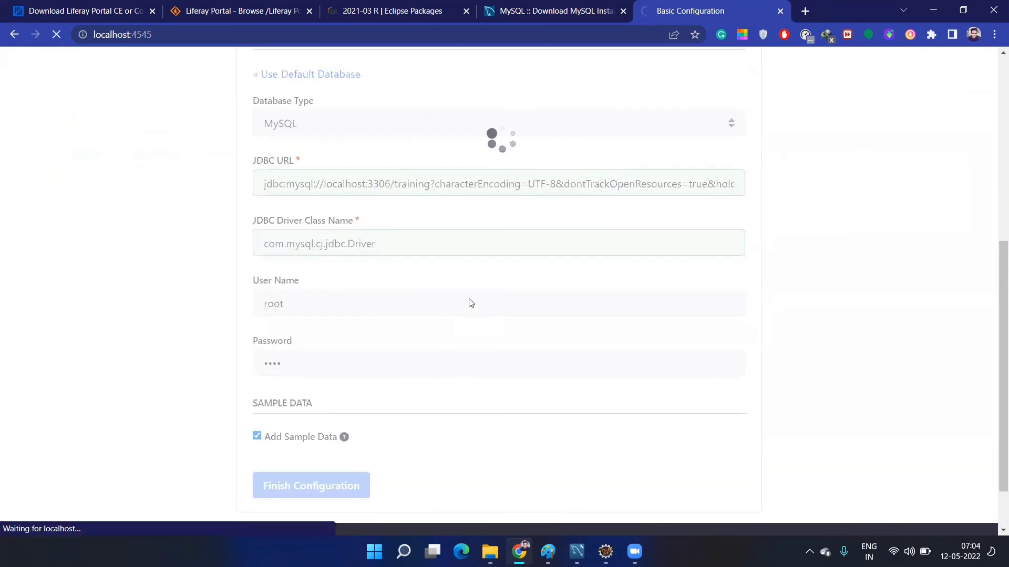
{"action": "scroll", "coordinate": [469, 302], "scroll_direction": "up", "scroll_amount": 3}
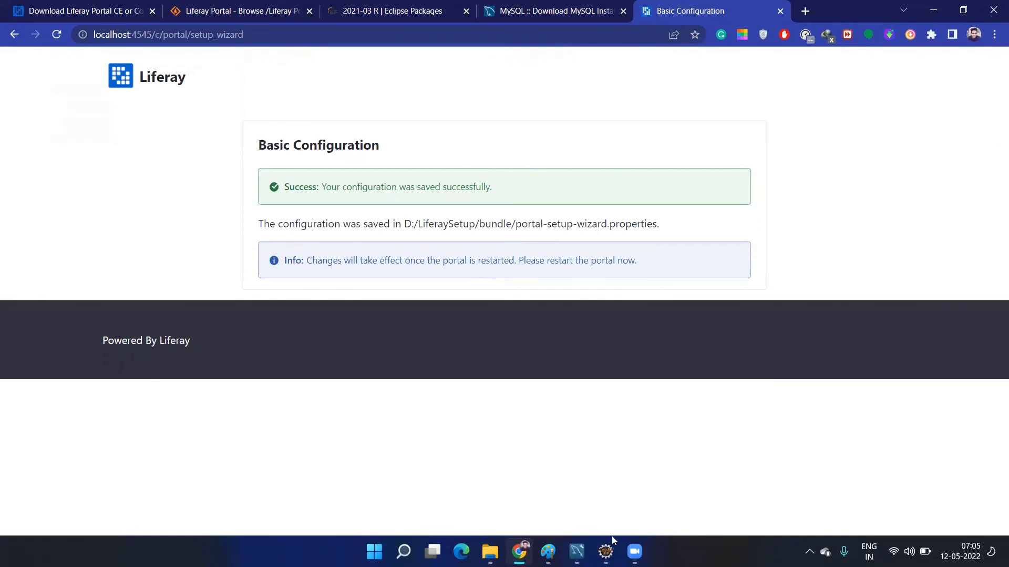
{"action": "left_click", "coordinate": [605, 552]}
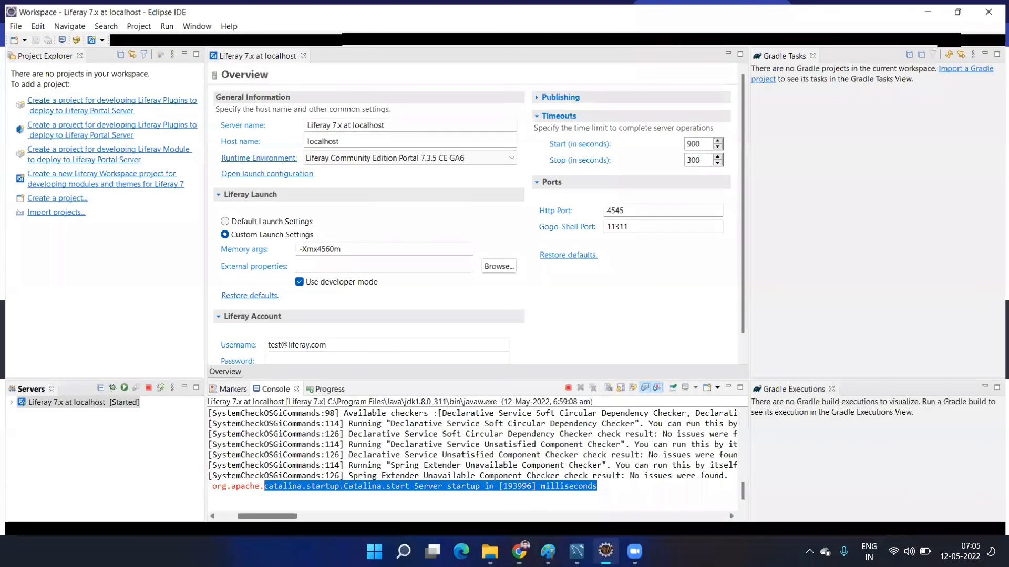
- Restart the Liferay 7.x server and review its portal-ext.properties file
{"action": "left_click", "coordinate": [121, 387]}
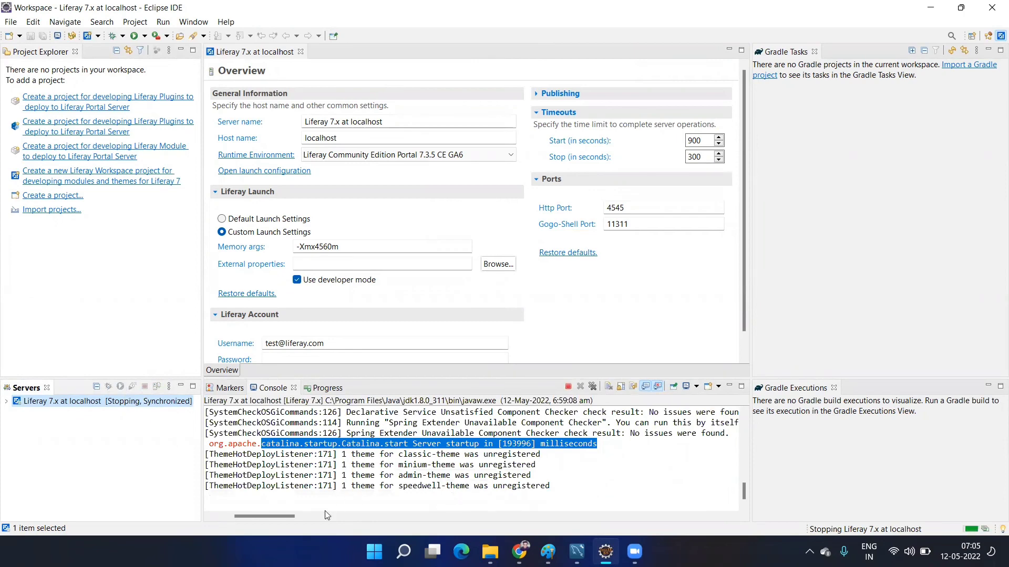
{"action": "scroll", "coordinate": [309, 513], "scroll_direction": "left", "scroll_amount": 3}
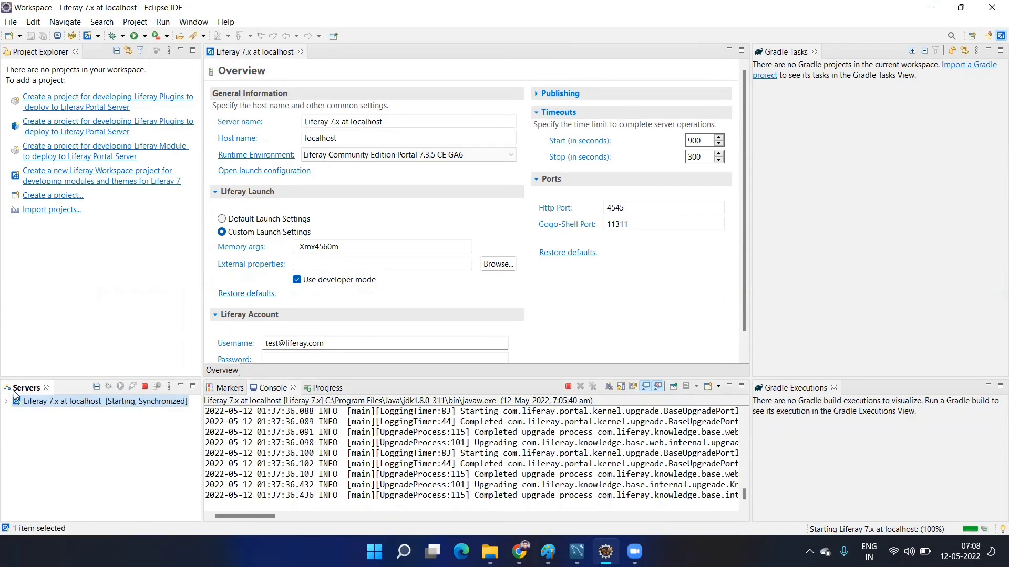
{"action": "left_click", "coordinate": [6, 402]}
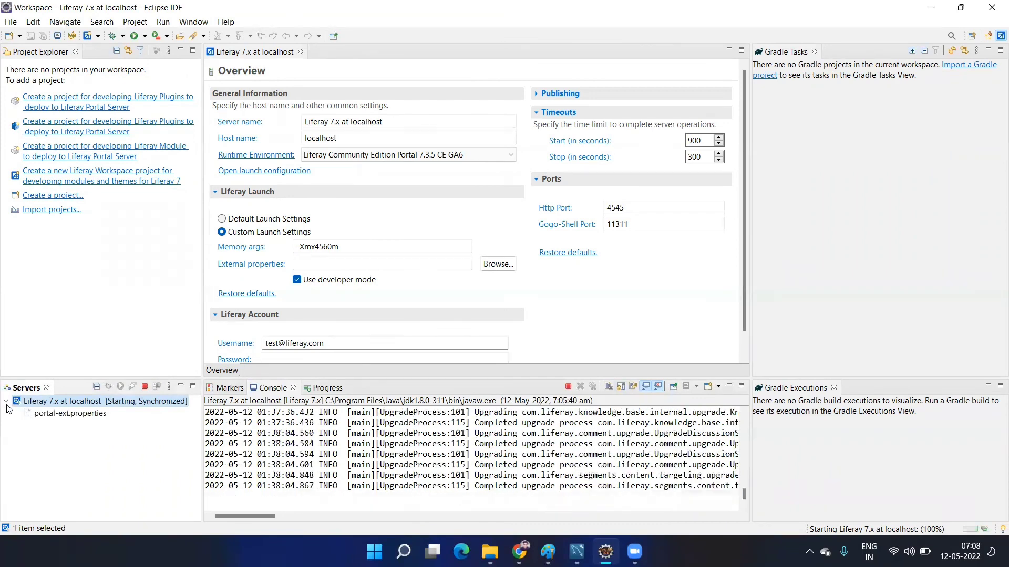
{"action": "double_click", "coordinate": [55, 416]}
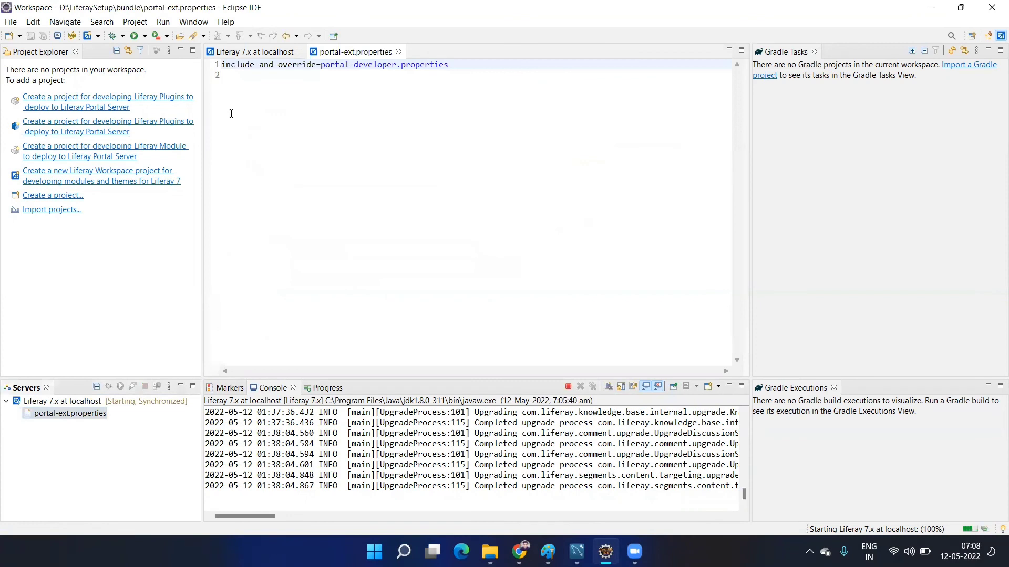
{"action": "left_click", "coordinate": [233, 75]}
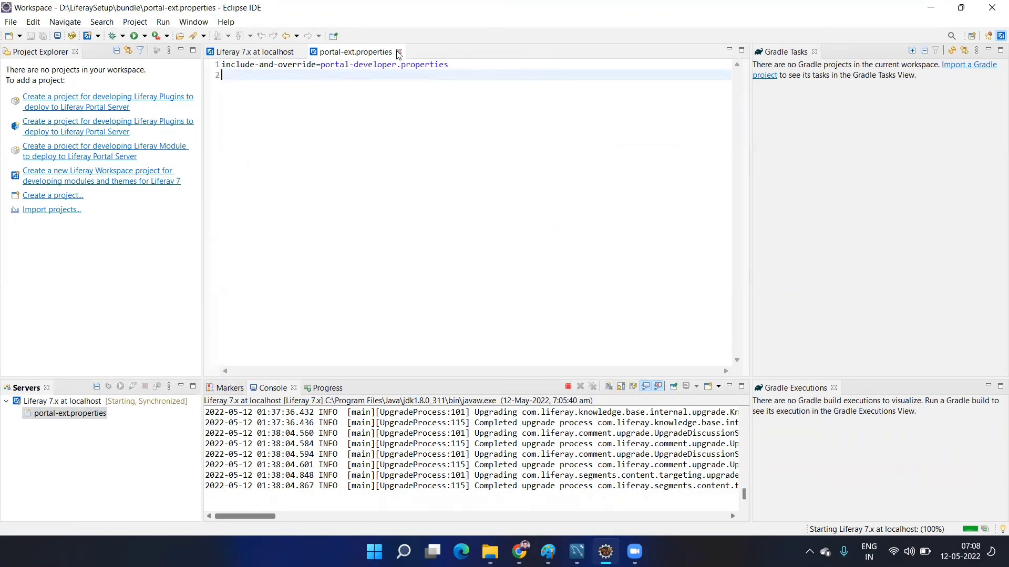
{"action": "left_click", "coordinate": [398, 52]}
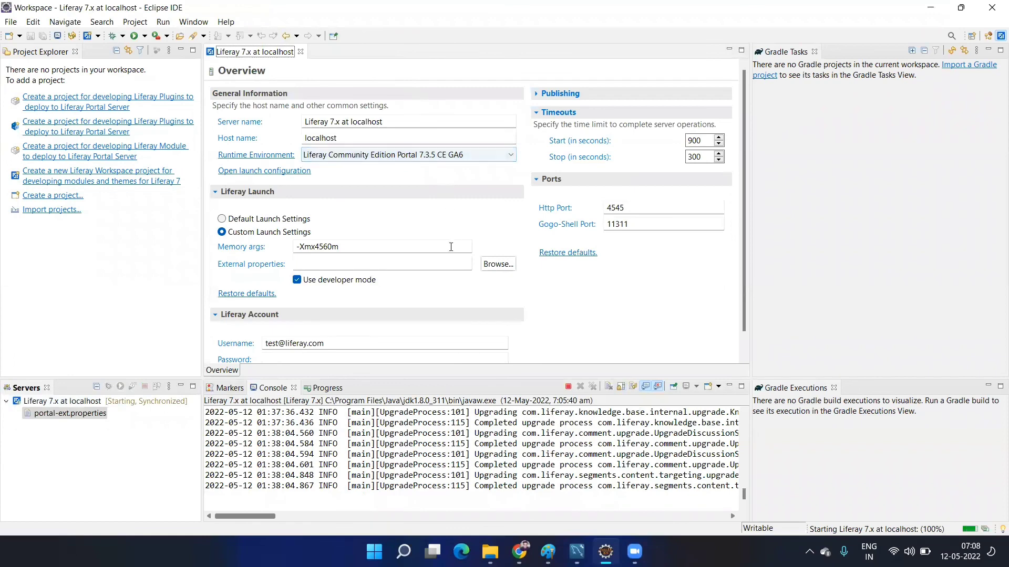
- Follow the Console until the server reports Started after 402823 ms, then return to Chrome
{"action": "mouse_move", "coordinate": [403, 552]}
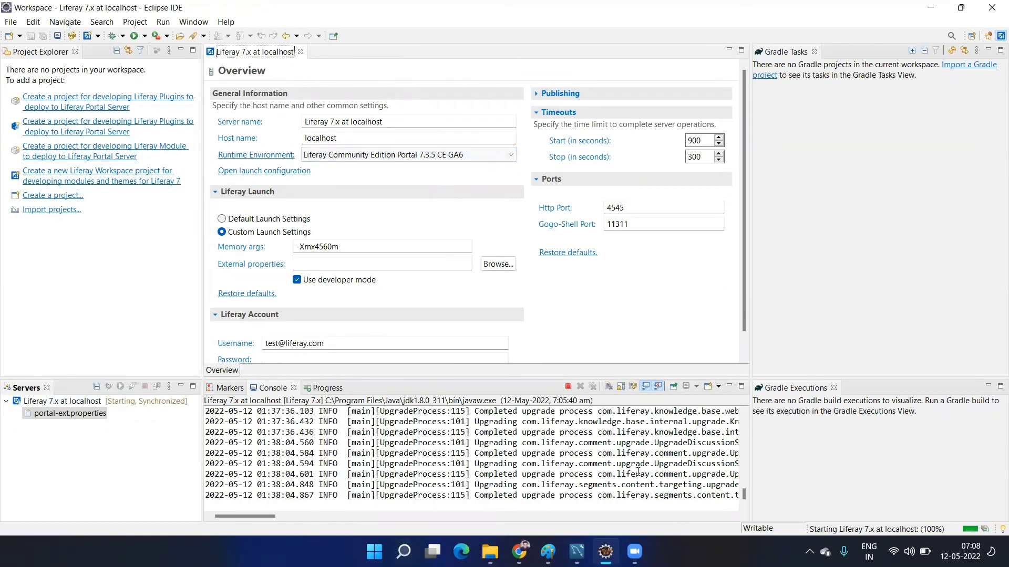
{"action": "left_click", "coordinate": [726, 475]}
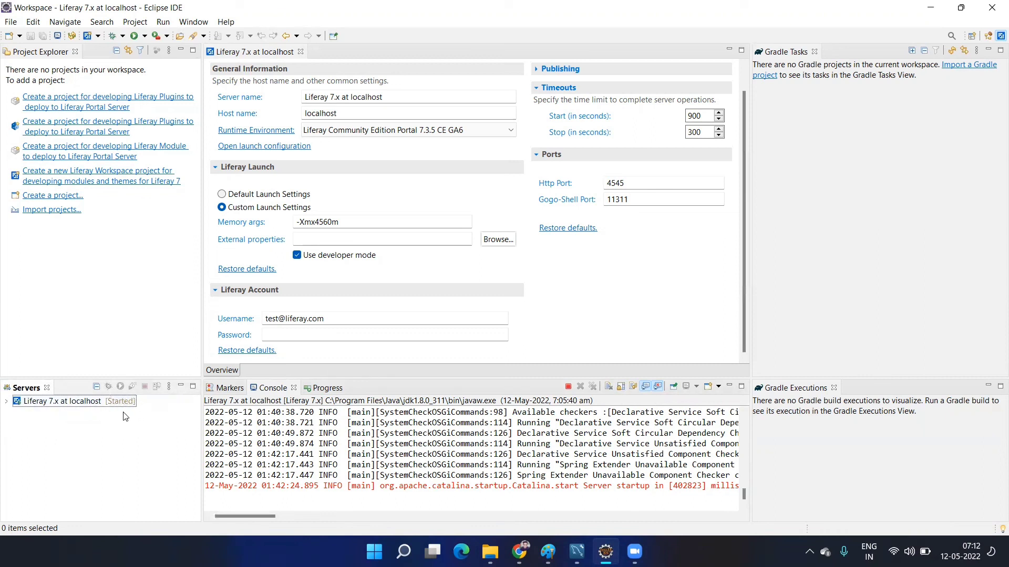
{"action": "left_click", "coordinate": [519, 551]}
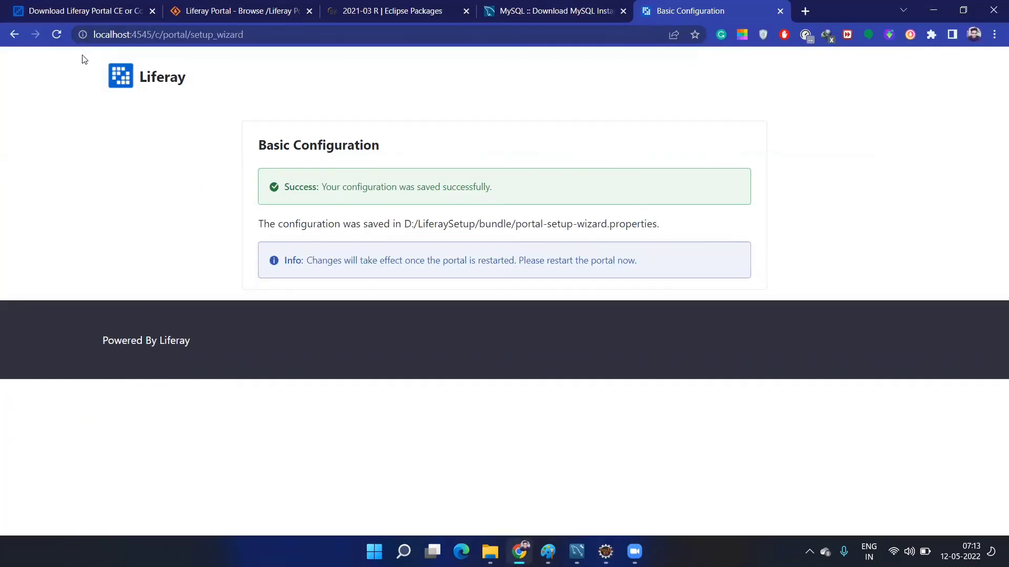
- Reload the Hello World Home page from the restarted portal
{"action": "left_click", "coordinate": [58, 36]}
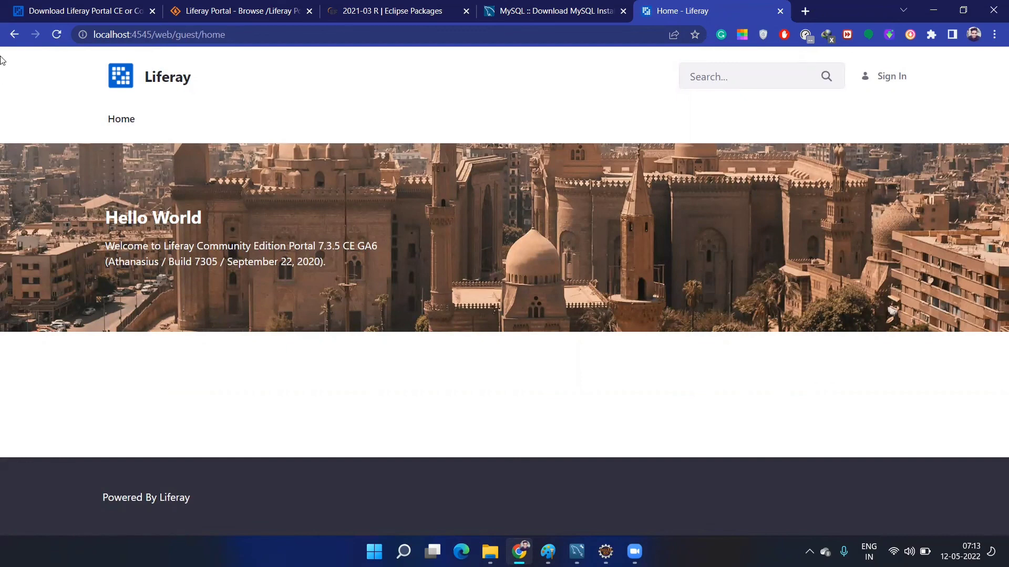
{"action": "left_click_drag", "start_coordinate": [219, 218], "coordinate": [49, 204]}
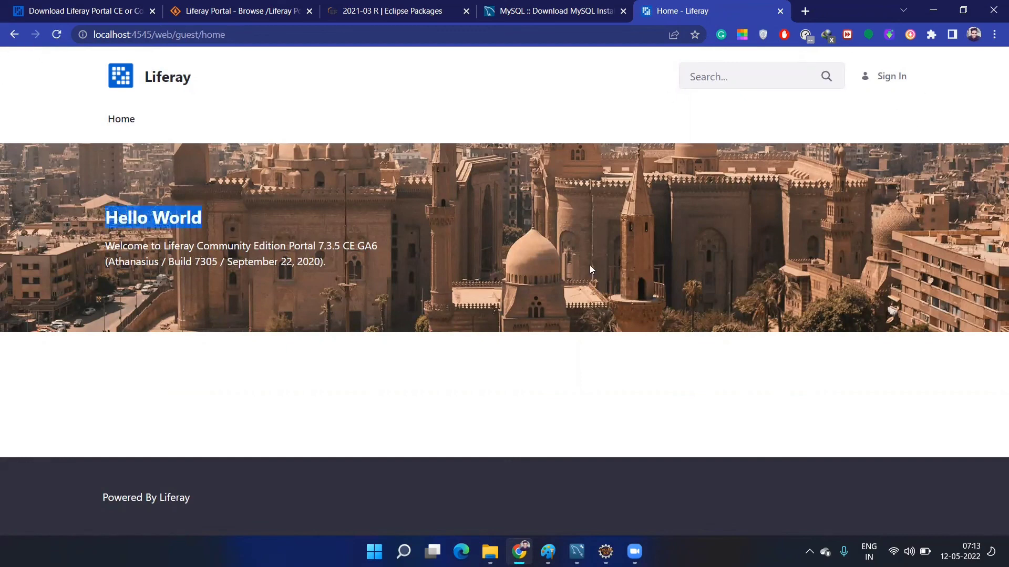
{"action": "left_click", "coordinate": [308, 185]}
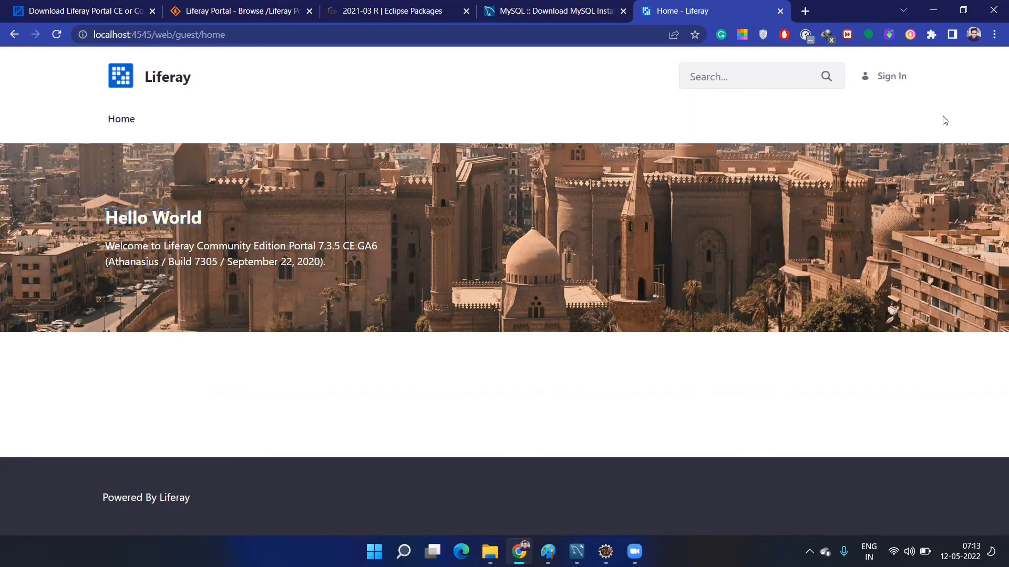
- Sign in with the administrator's e-mail address and password, with Remember Me ticked
{"action": "left_click", "coordinate": [901, 79]}
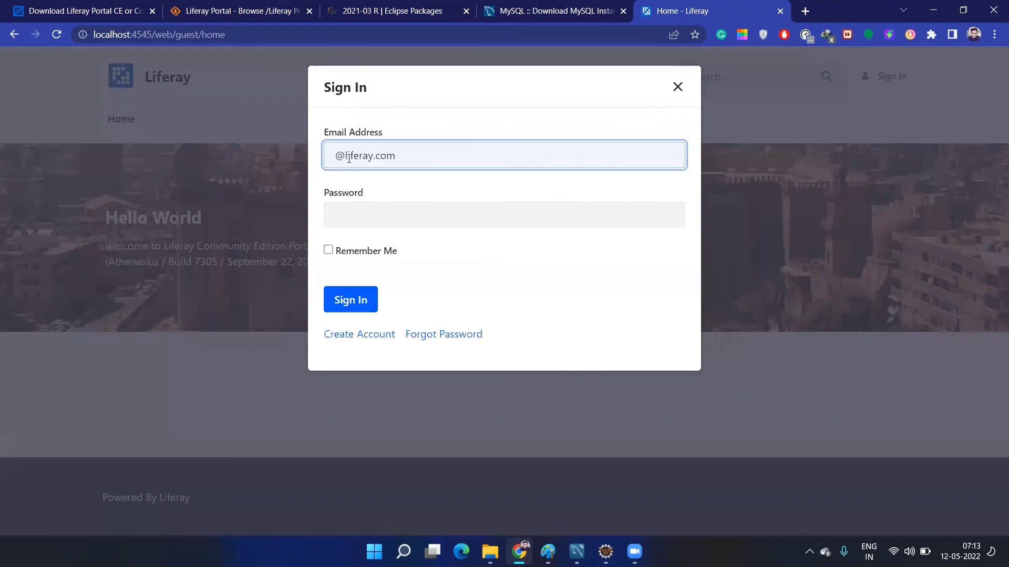
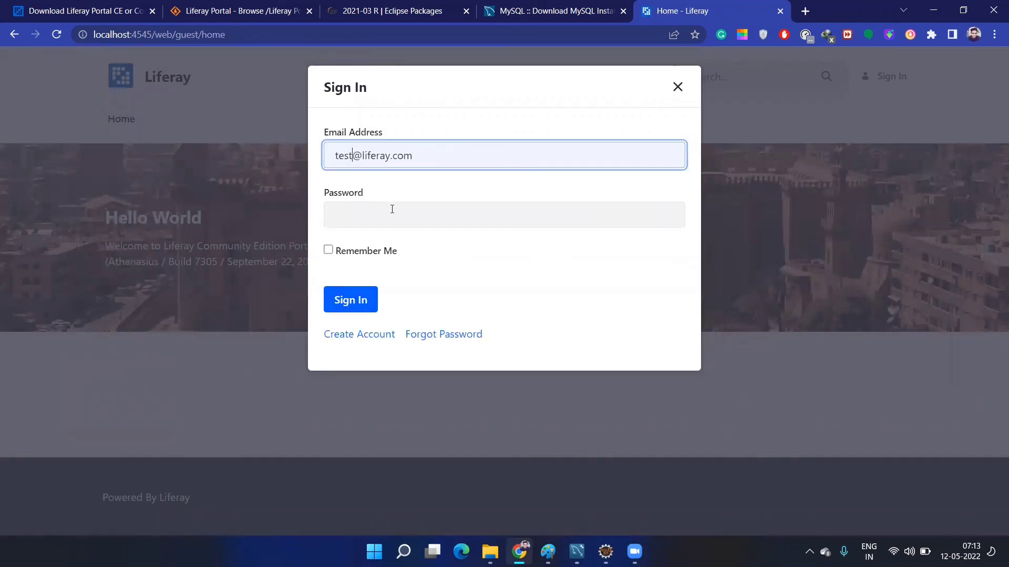
{"action": "left_click_drag", "start_coordinate": [397, 232], "coordinate": [397, 232]}
{"action": "left_click", "coordinate": [397, 213]}
{"action": "type", "text": "•••"}
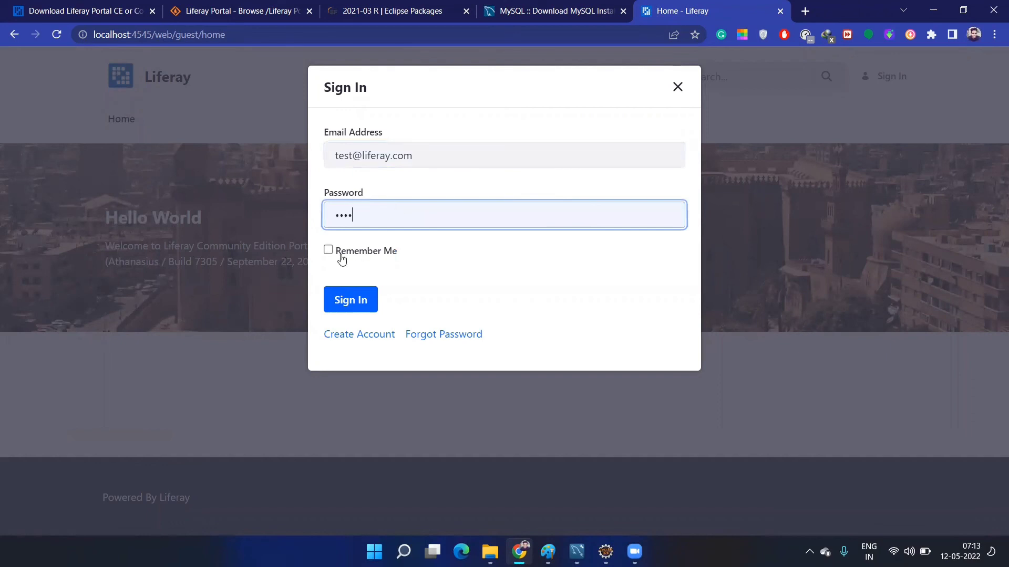
{"action": "left_click", "coordinate": [328, 251]}
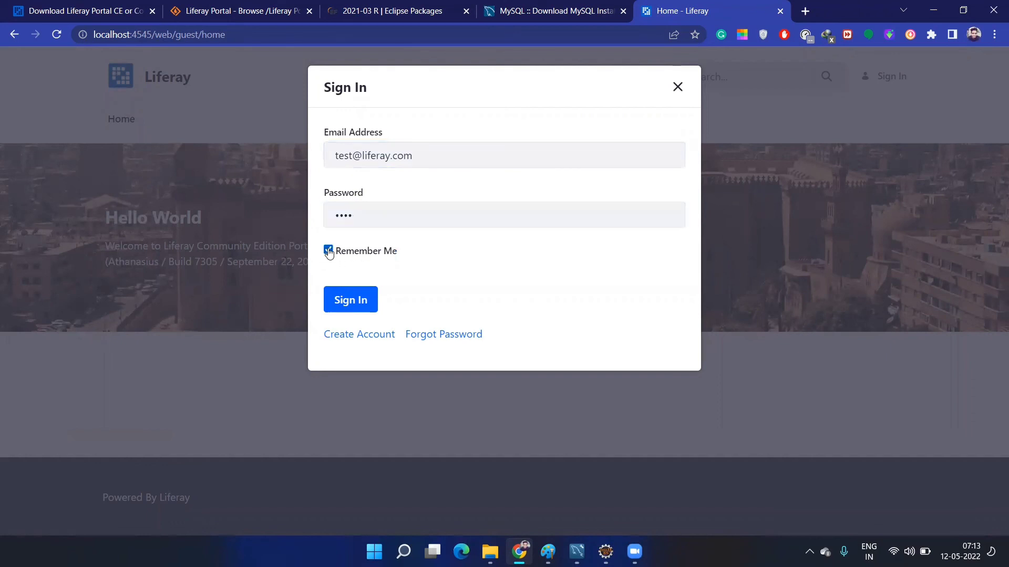
{"action": "left_click", "coordinate": [358, 300]}
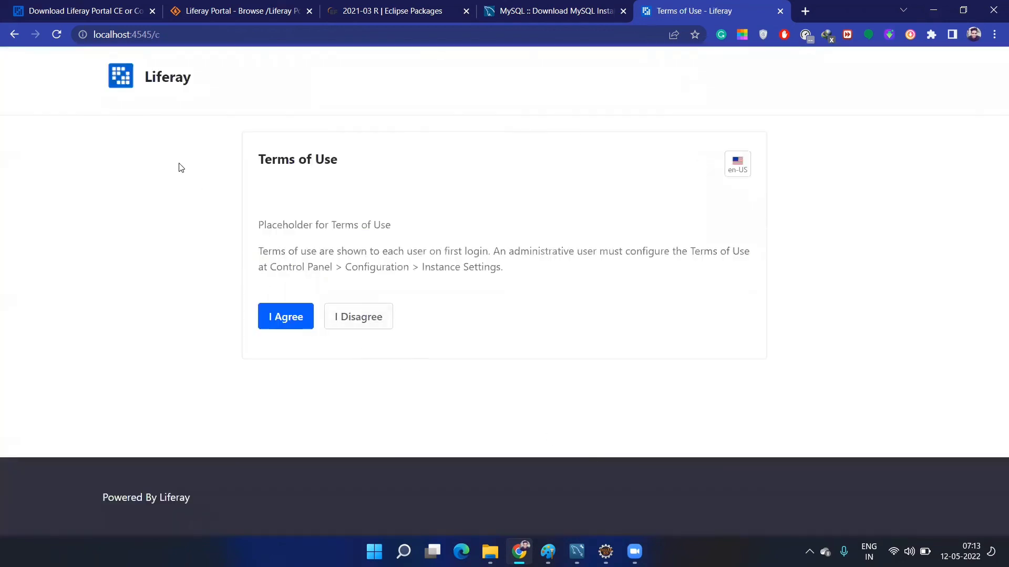
- Accept the terms of use and keep the father's middle name reminder question
{"action": "left_click", "coordinate": [287, 321]}
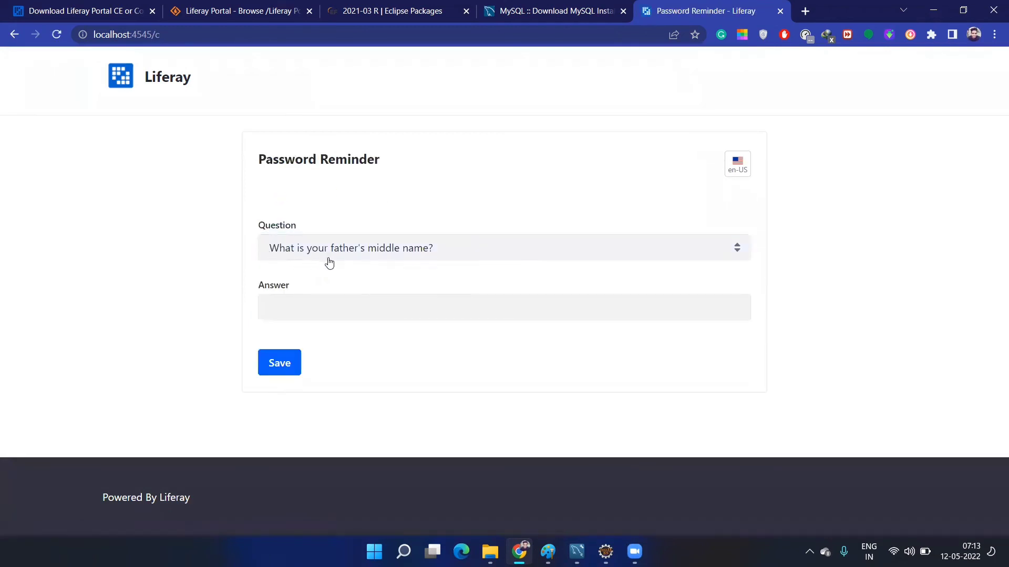
{"action": "left_click", "coordinate": [436, 253]}
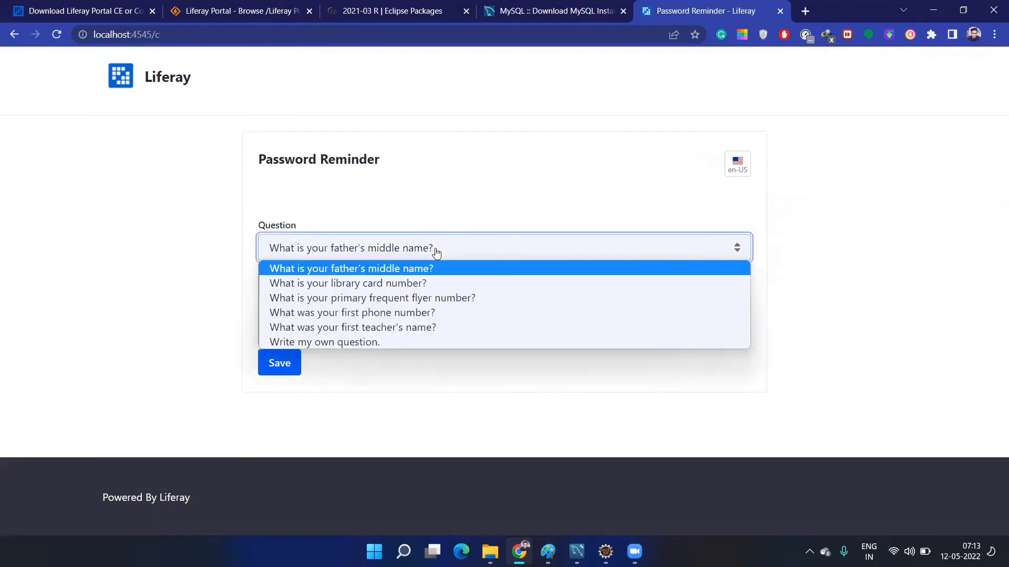
{"action": "left_click", "coordinate": [450, 253]}
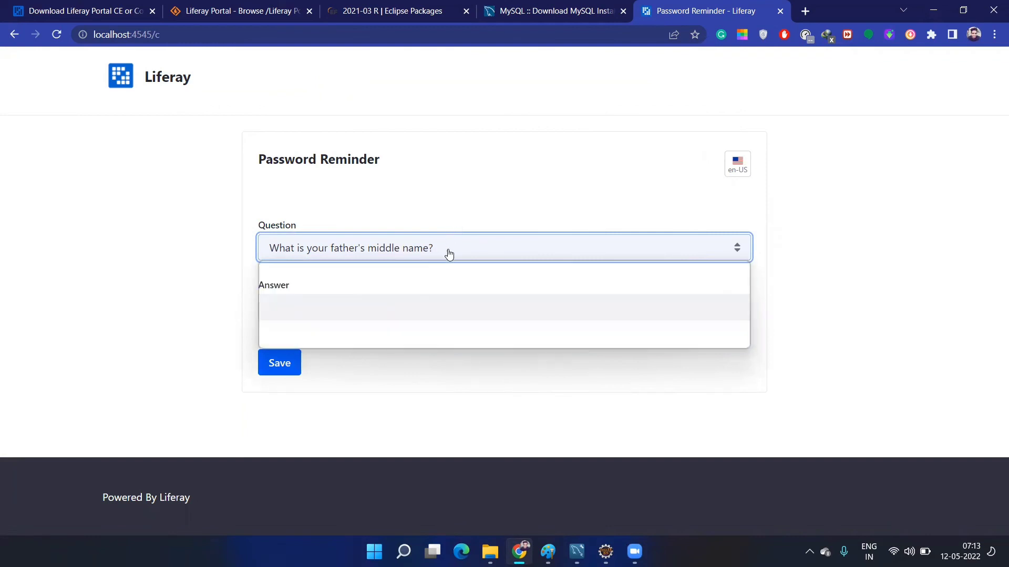
- Save the reminder answer, then check the account menu on the Home page
{"action": "left_click", "coordinate": [384, 310]}
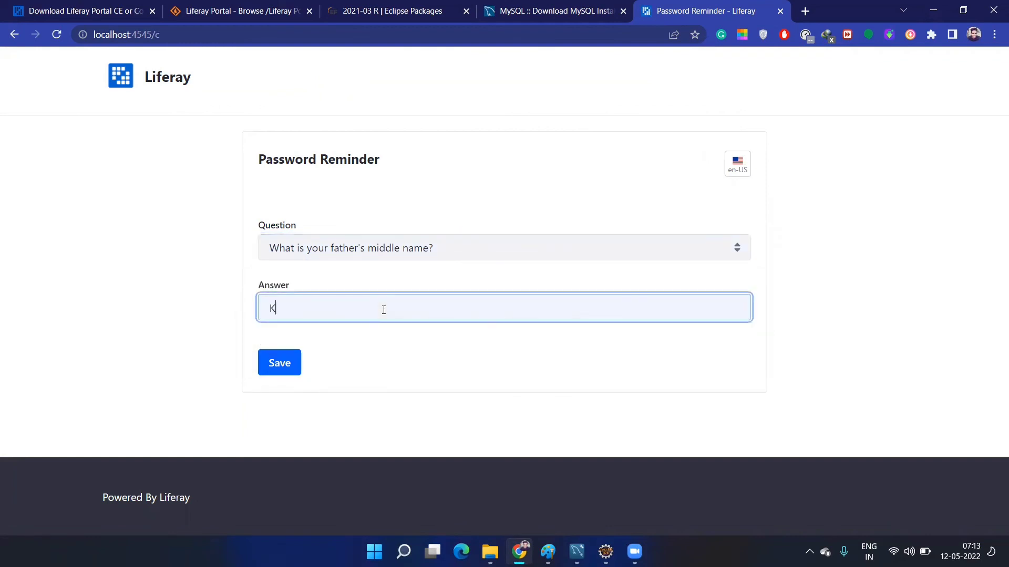
{"action": "left_click", "coordinate": [293, 365]}
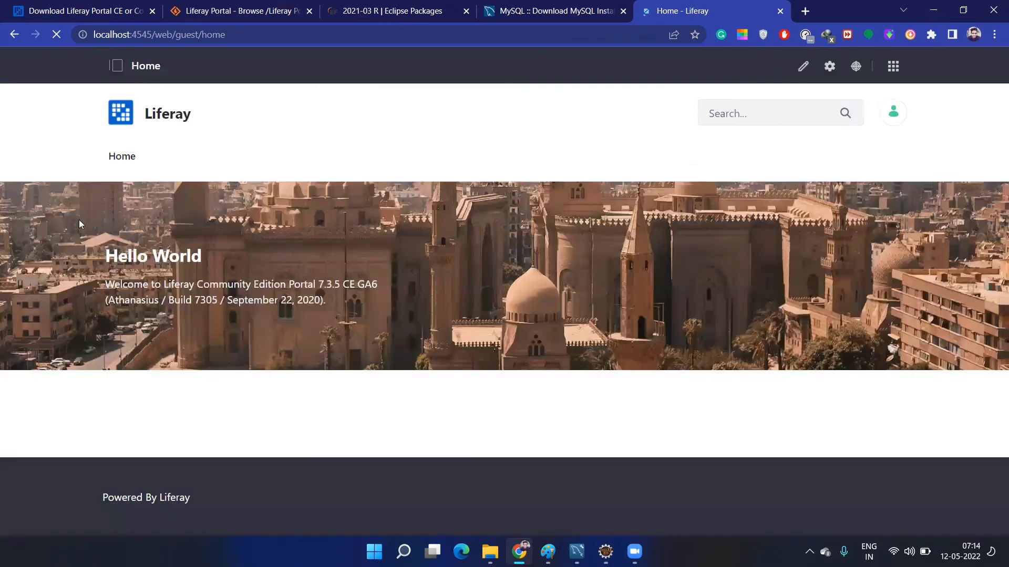
{"action": "left_click", "coordinate": [900, 115]}
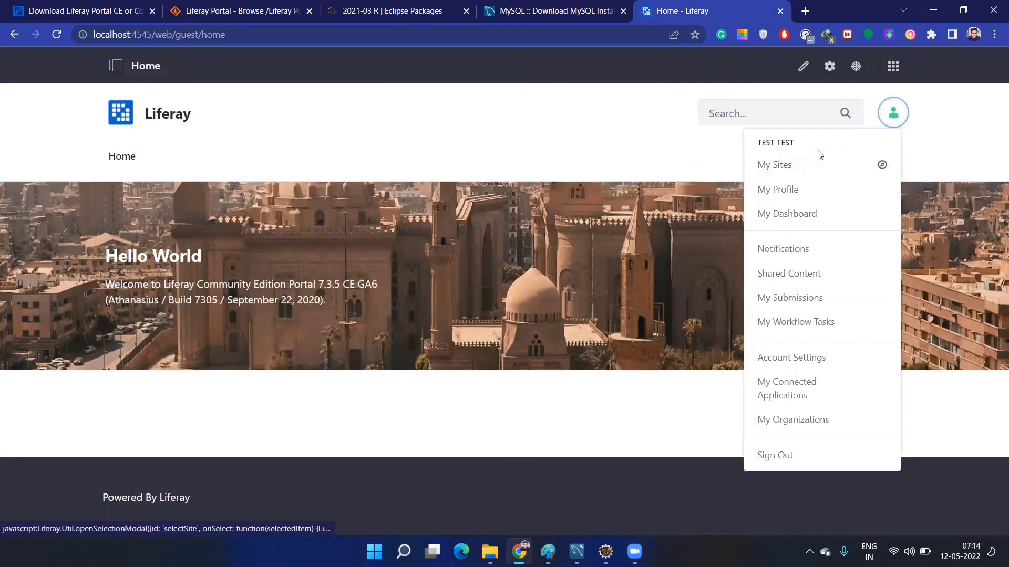
{"action": "left_click", "coordinate": [122, 419]}
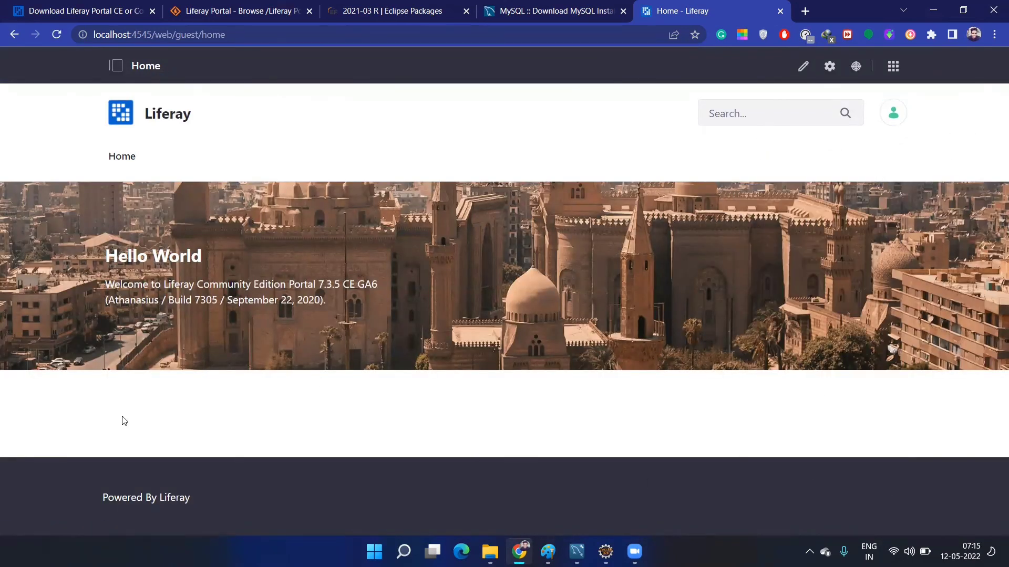